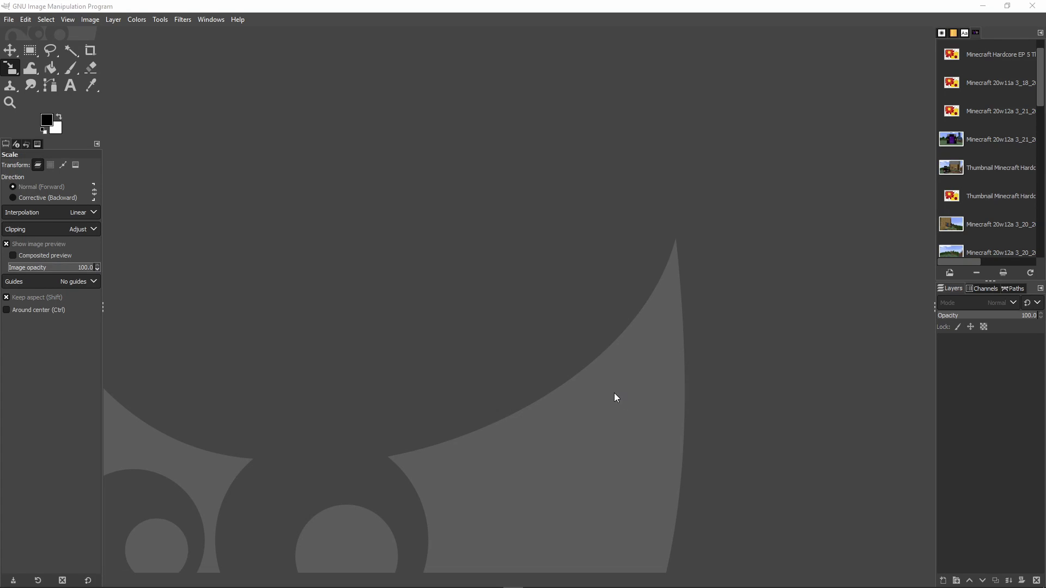
# Browse the files in the EP 5 folder in File Explorer.
pyautogui.press('super+e')
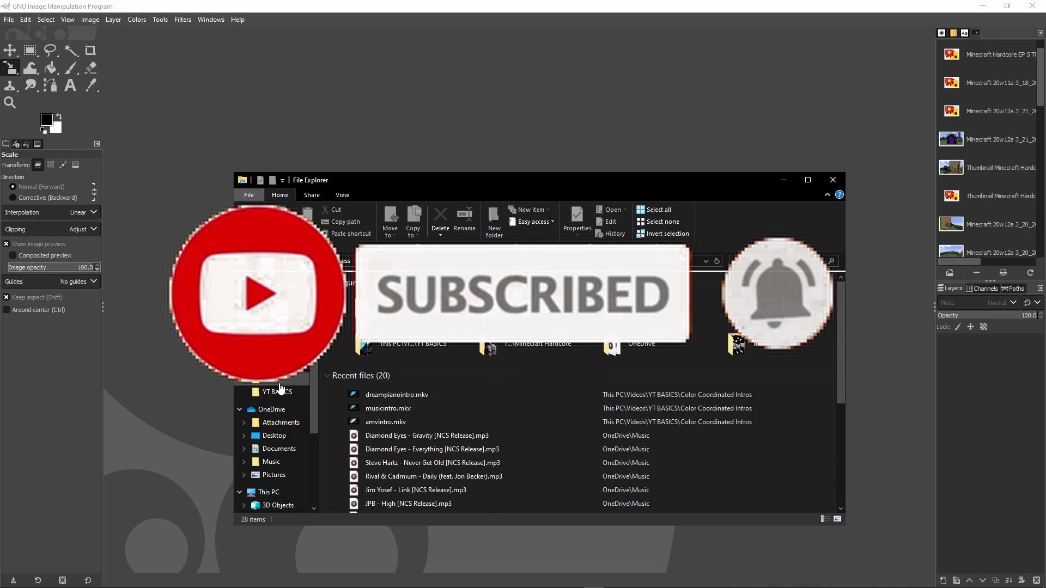
pyautogui.click(287, 366)
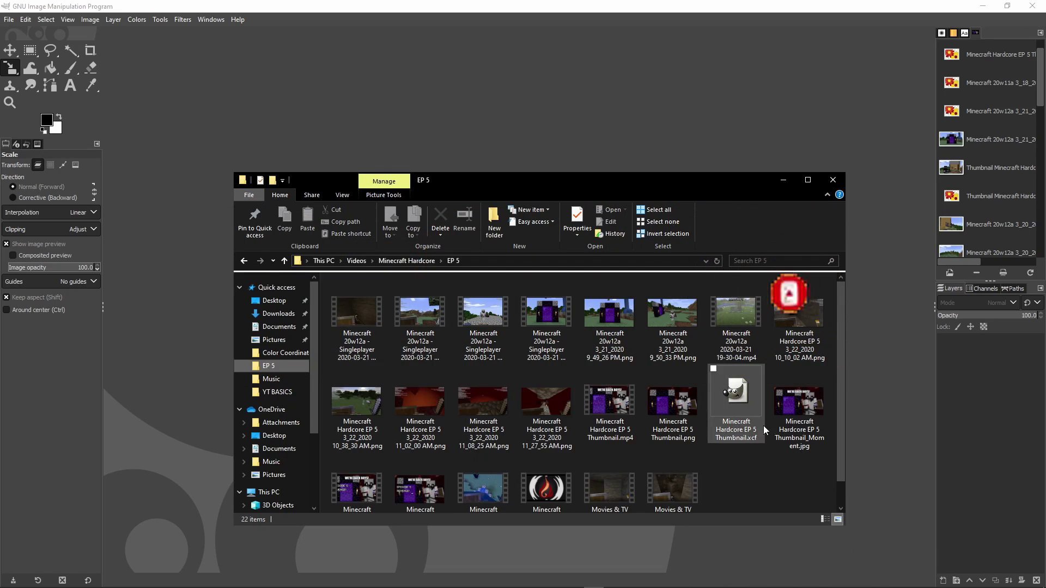
pyautogui.scroll(-1, 764, 436)
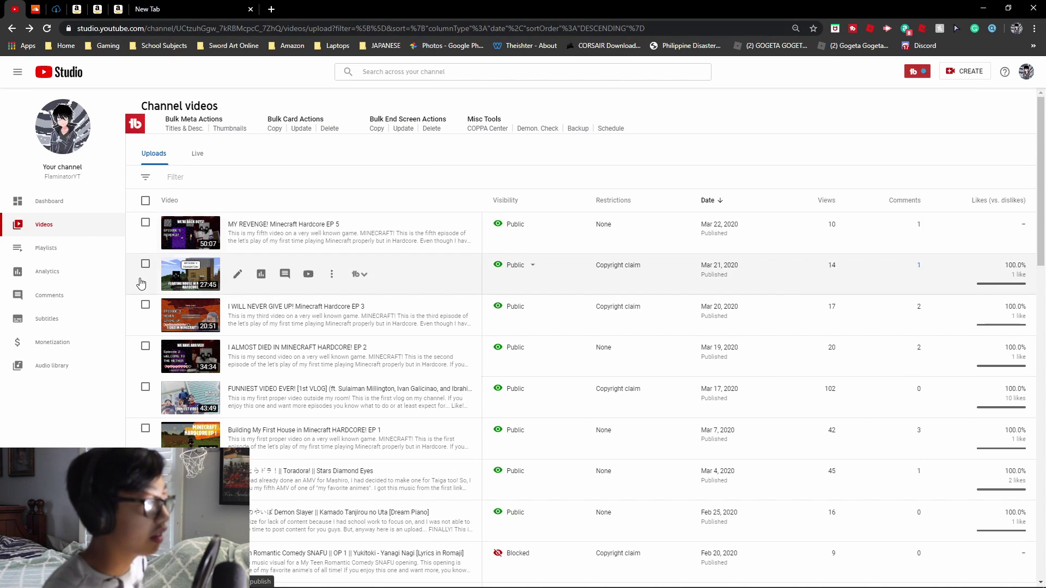
# Look through the thumbnails of the channel's uploaded videos in YouTube Studio and leave the browser.
pyautogui.scroll(-1, 245, 403)
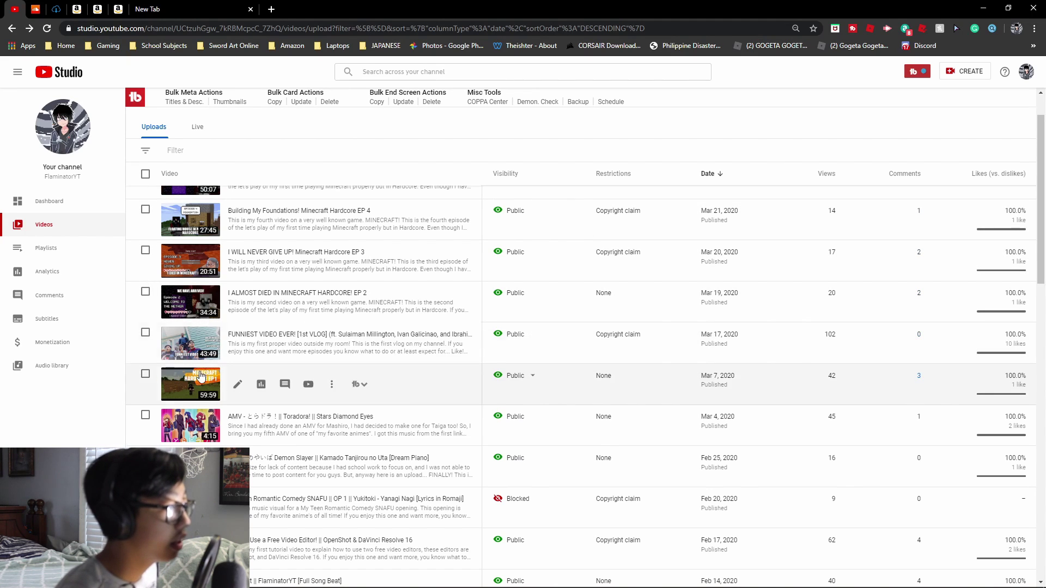
pyautogui.scroll(1, 519, 305)
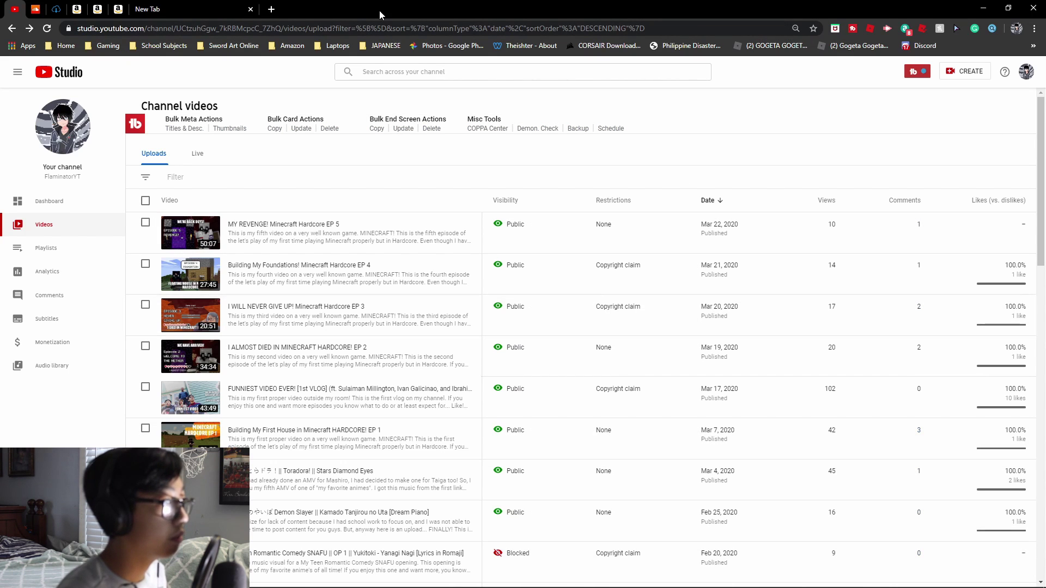
pyautogui.click(236, 5)
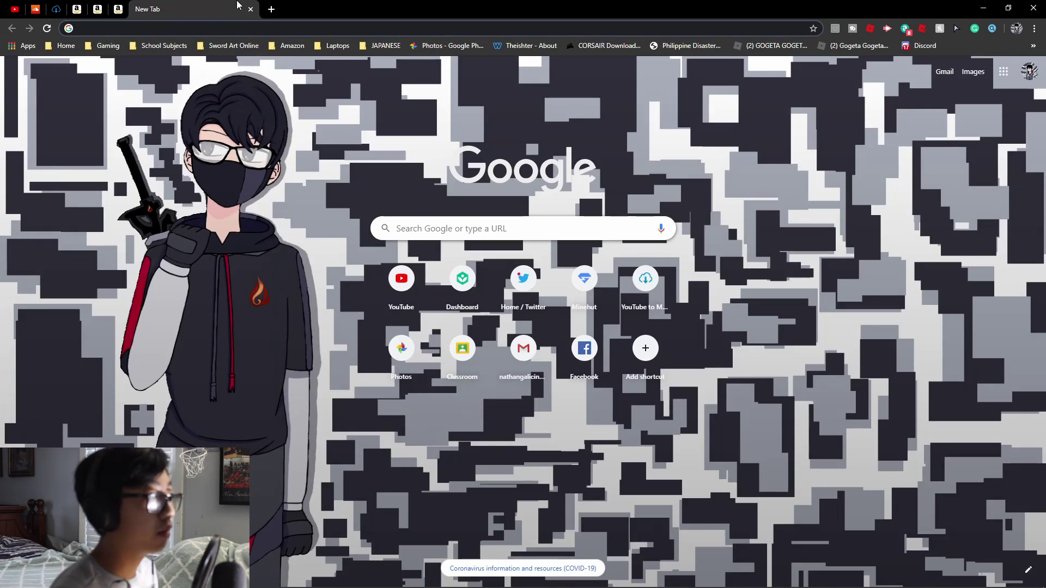
pyautogui.click(1033, 8)
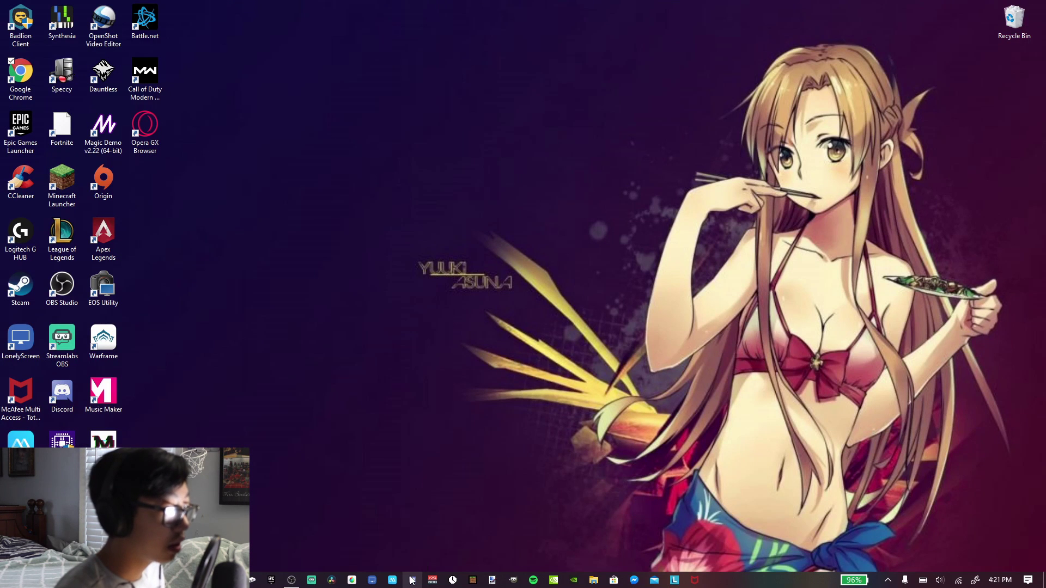
pyautogui.moveTo(506, 586)
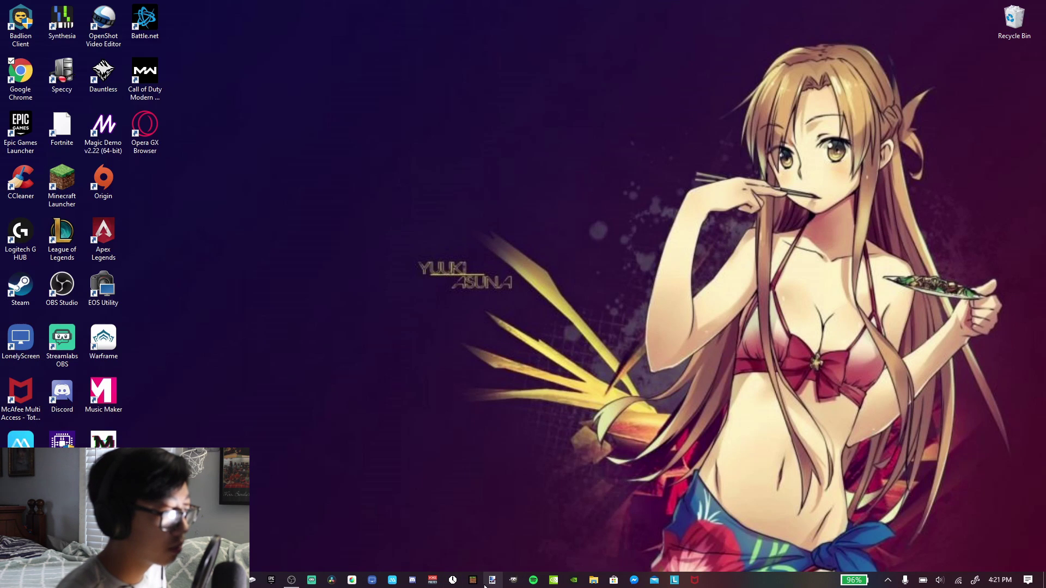
pyautogui.click(514, 581)
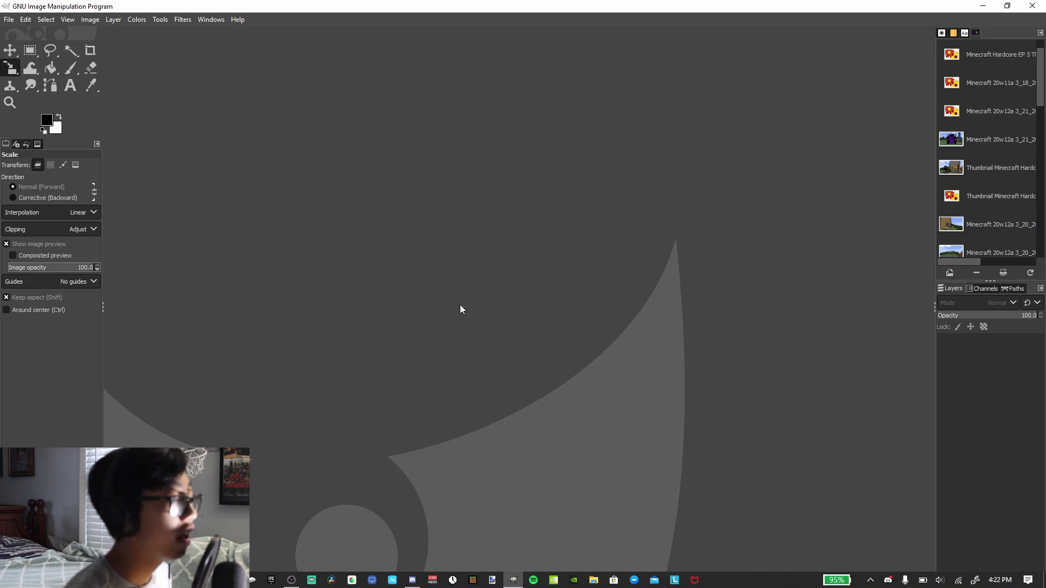
pyautogui.click(983, 5)
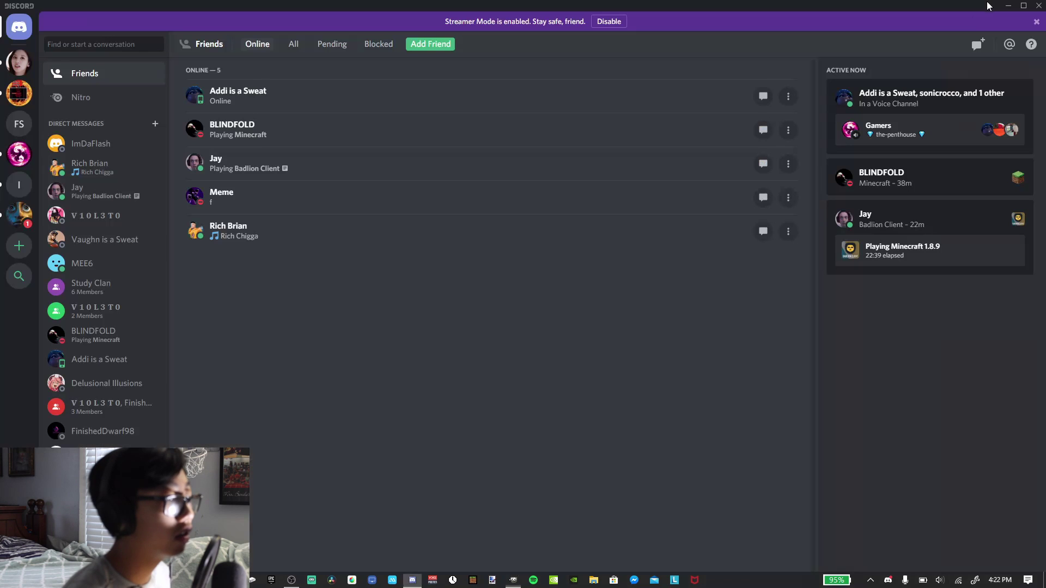
pyautogui.click(1009, 6)
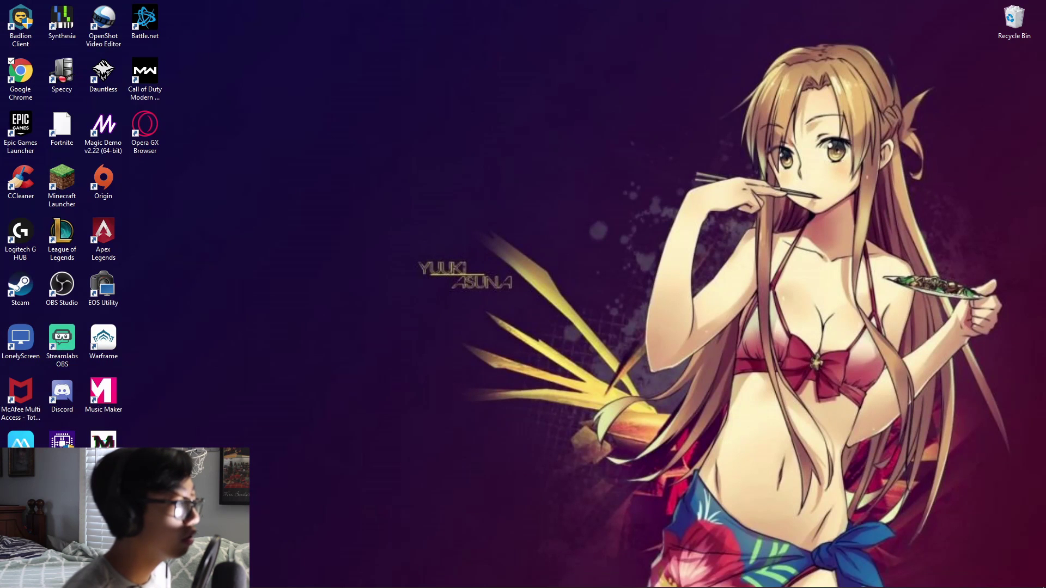
# Switch to Chrome, search Google for "gimp" and view the official download site at gimp.org.
pyautogui.click(231, 580)
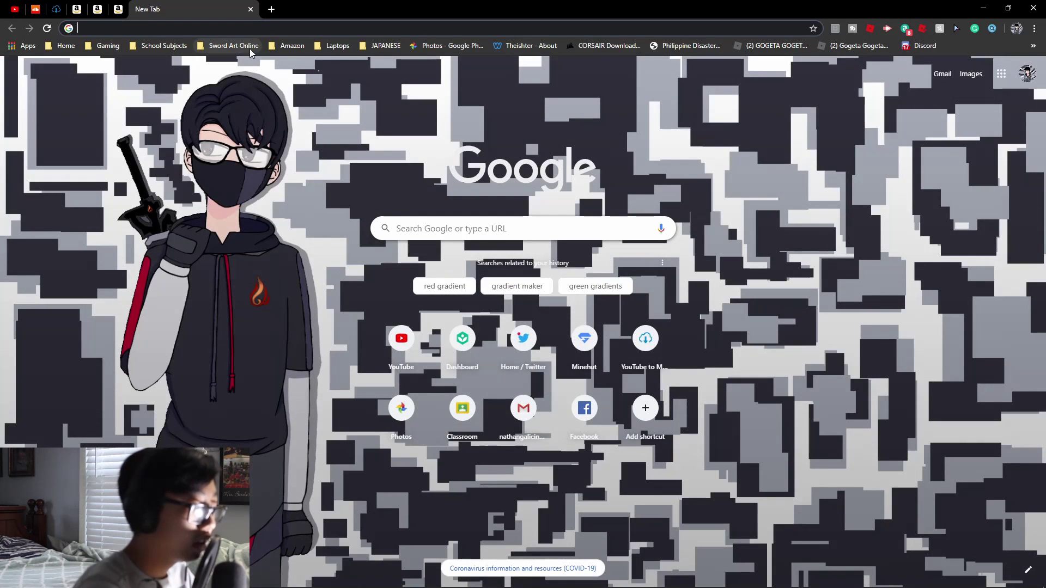
pyautogui.write('gimp')
pyautogui.press('Return')
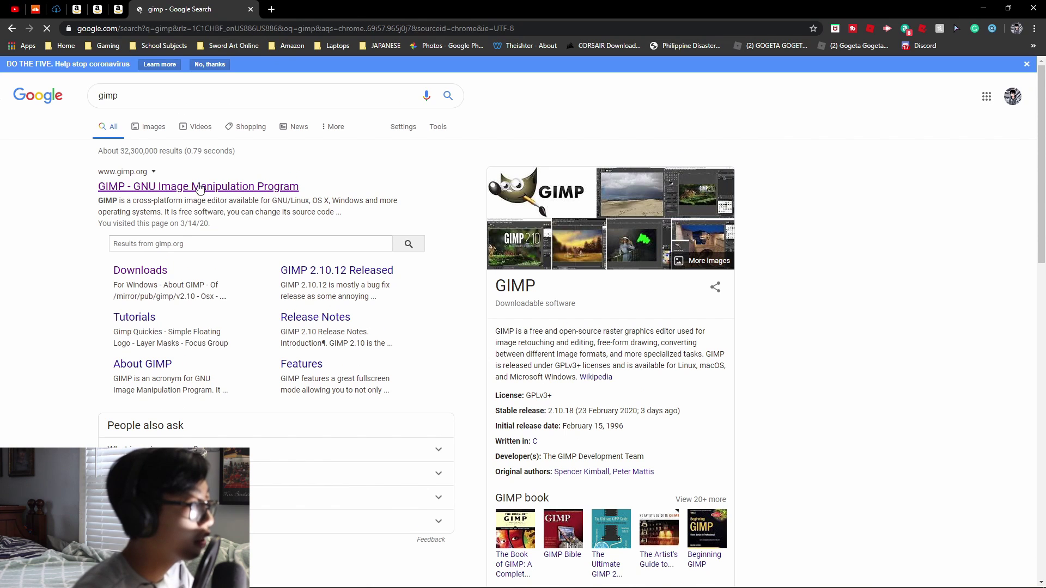
pyautogui.click(222, 187)
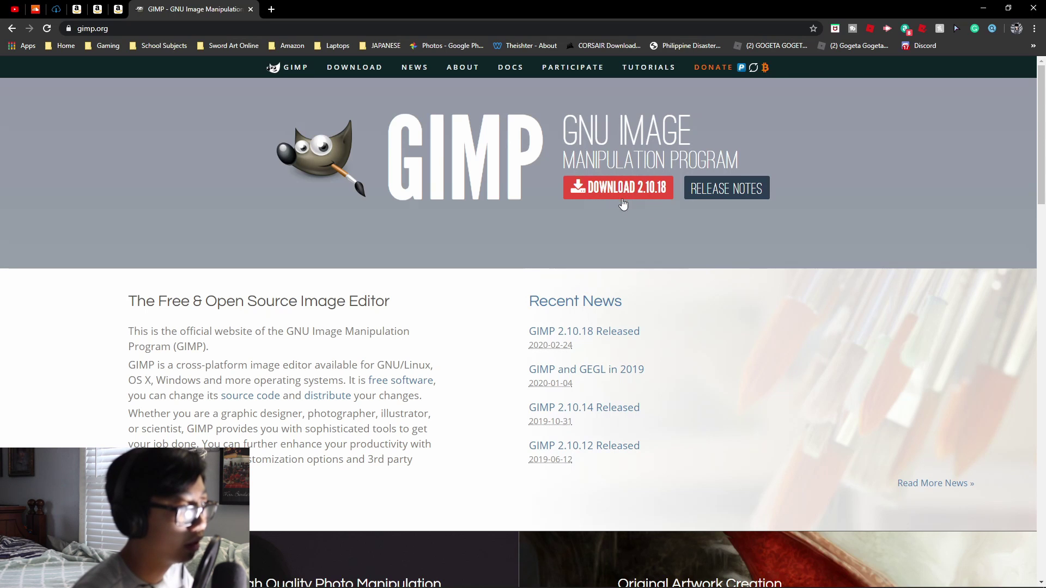
pyautogui.click(275, 9)
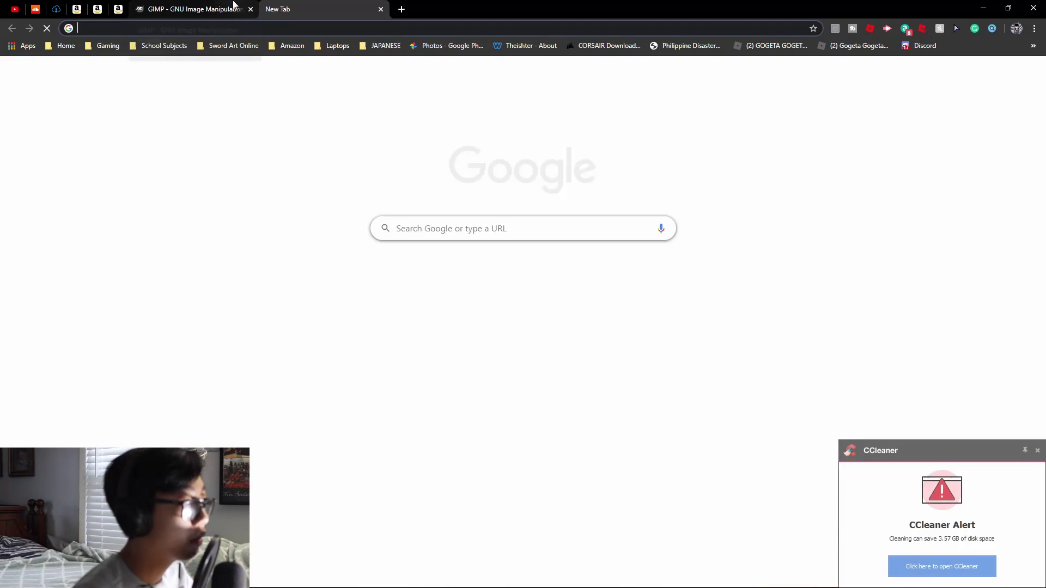
pyautogui.click(234, 9)
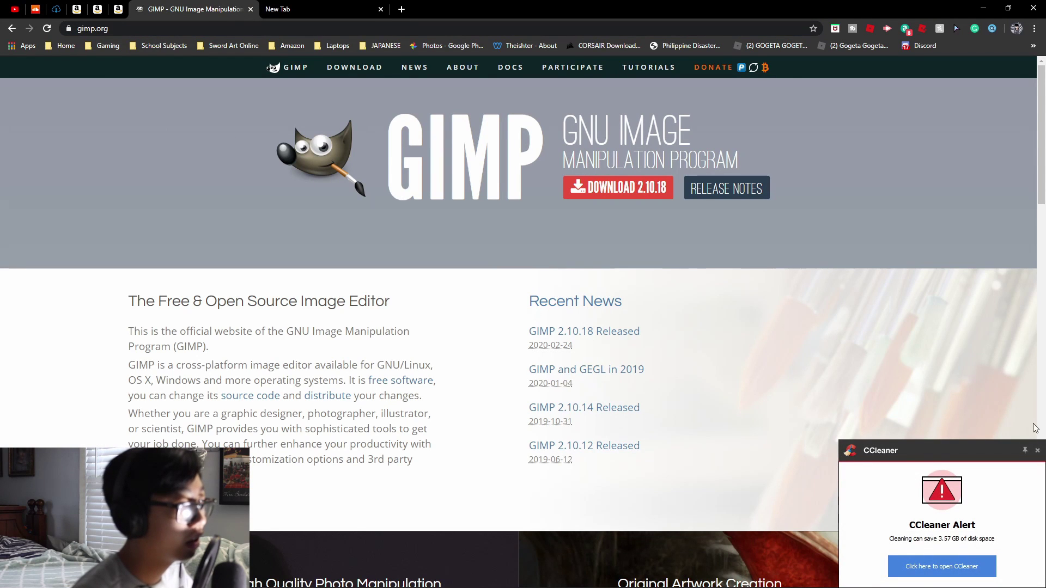
pyautogui.click(1037, 450)
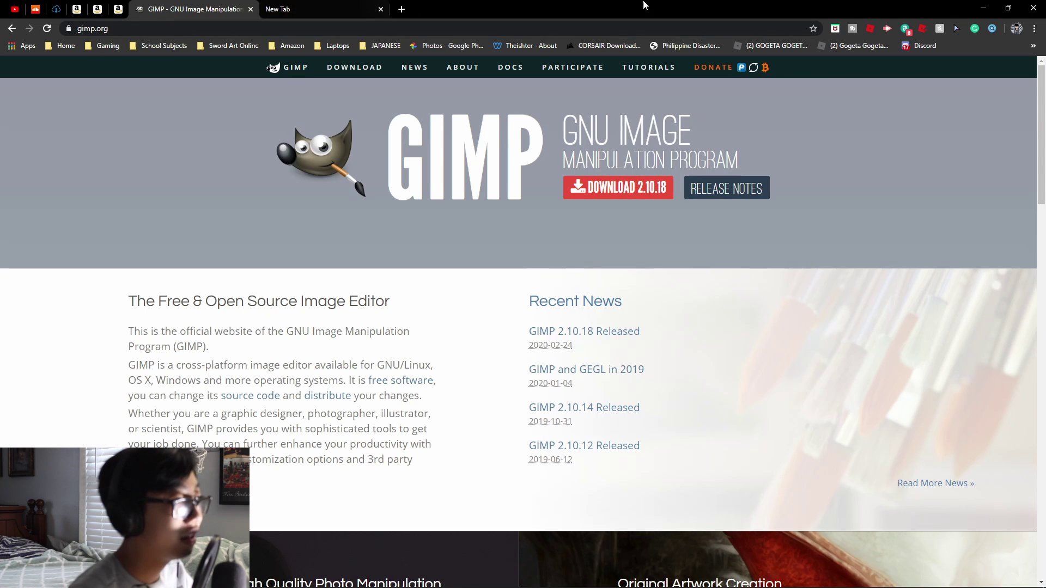
# Switch to GIMP and browse the EP 5 folder in File Explorer for a background screenshot.
pyautogui.click(1034, 8)
pyautogui.click(515, 580)
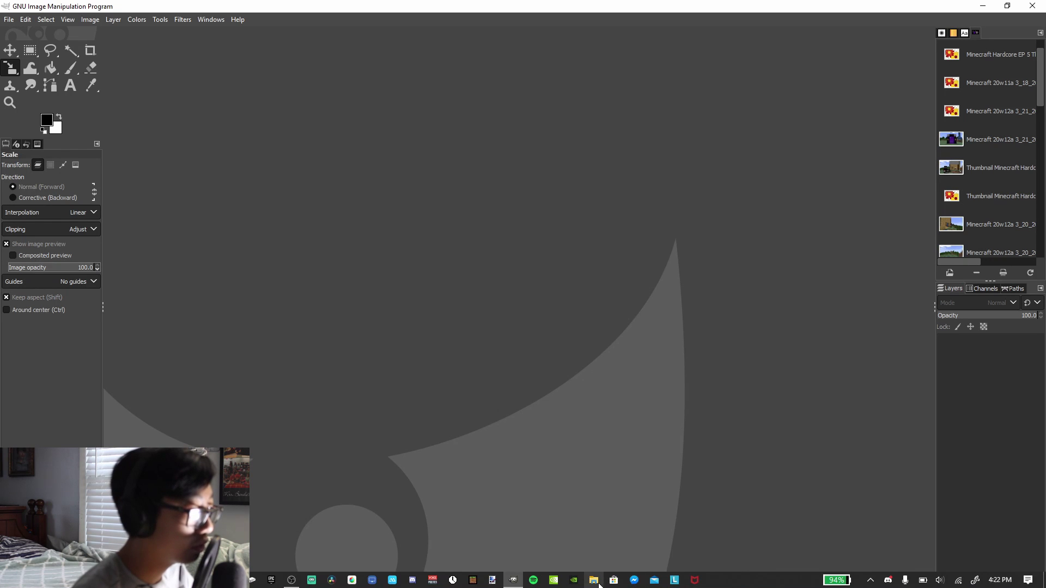
pyautogui.press('super+e')
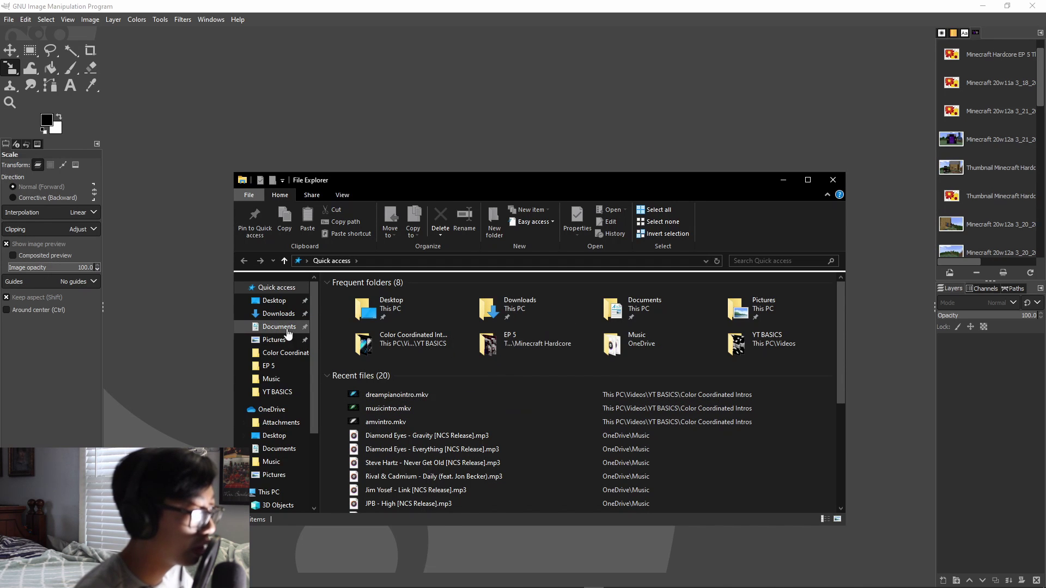
pyautogui.click(289, 366)
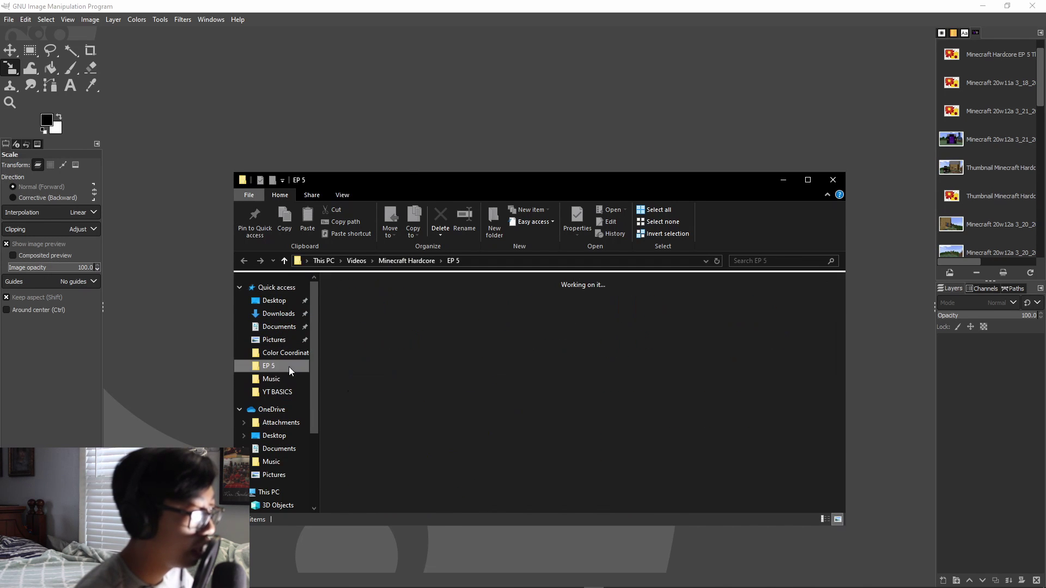
pyautogui.scroll(-1, 769, 484)
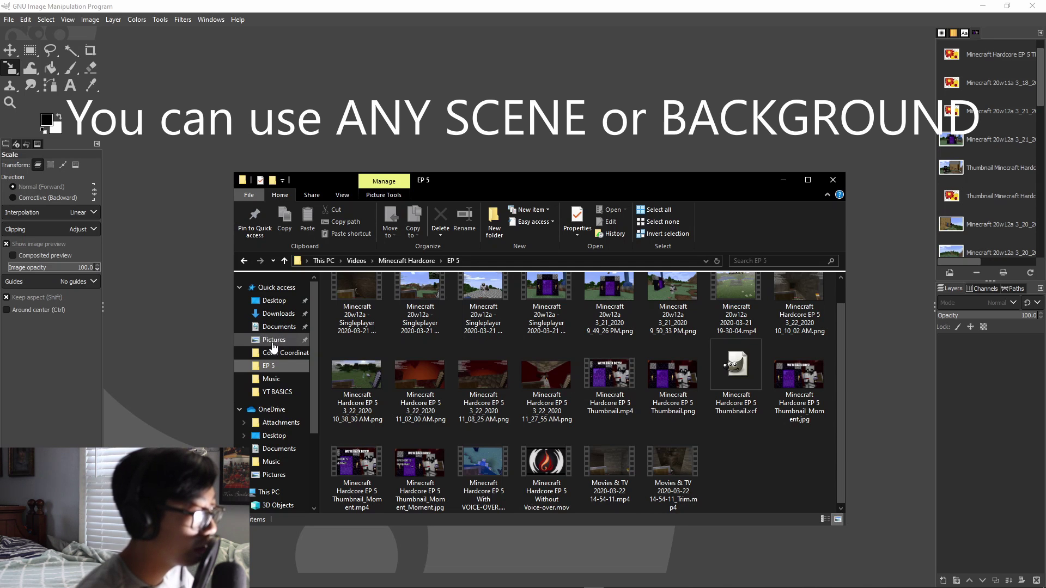
# Open Minecraft 20w11a 3_18_2020 12_54_28 PM.png from the Minecraft Hardcore EP 2 folder in GIMP.
pyautogui.click(407, 261)
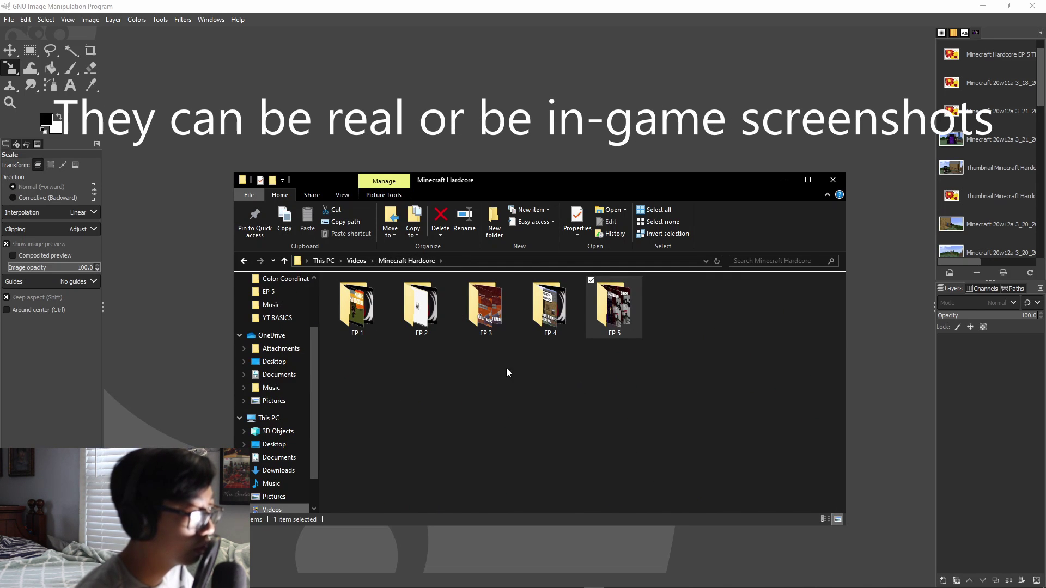
pyautogui.doubleClick(426, 322)
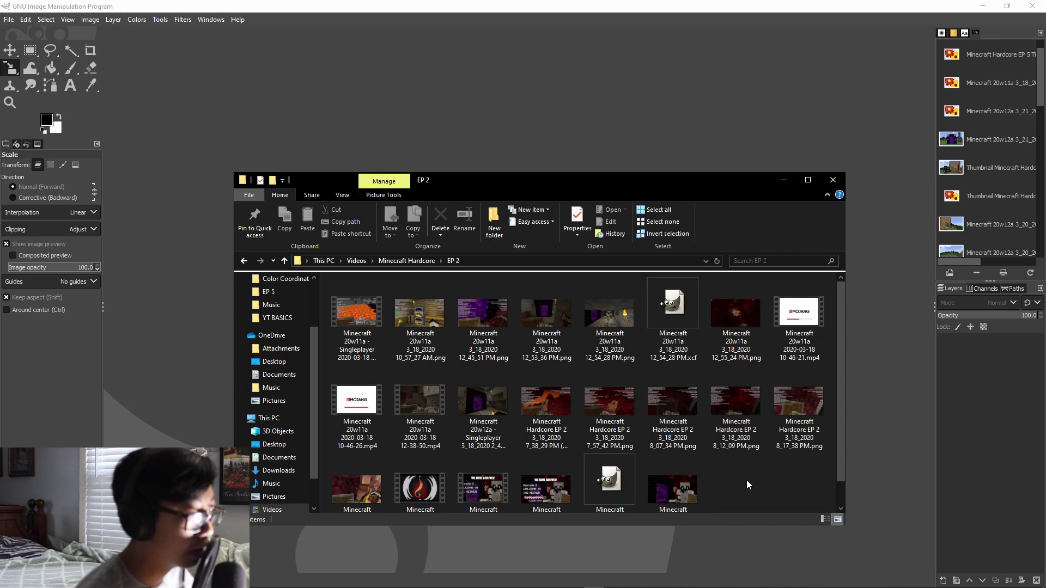
pyautogui.scroll(-1, 734, 457)
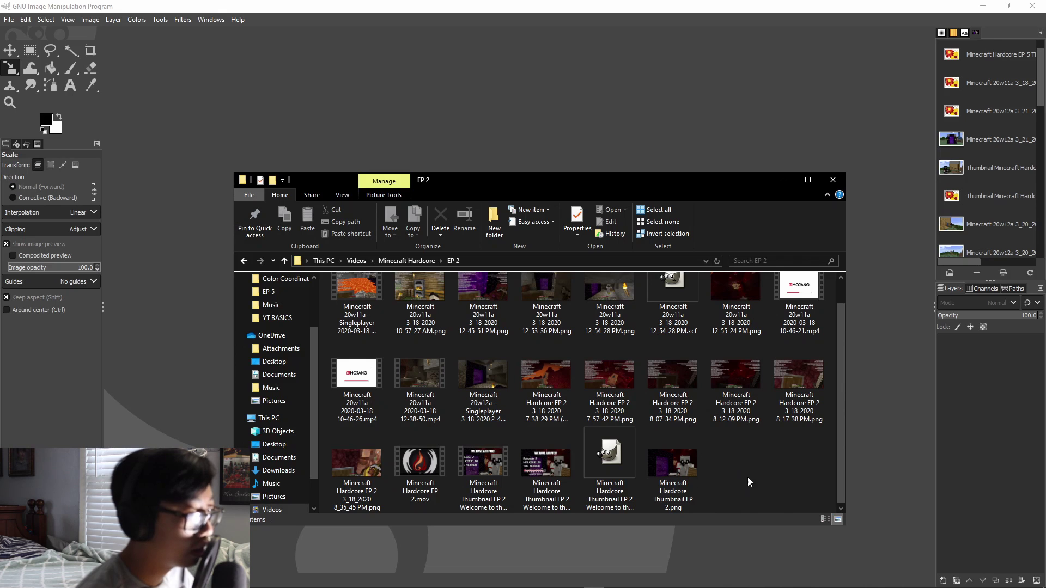
pyautogui.scroll(1, 741, 485)
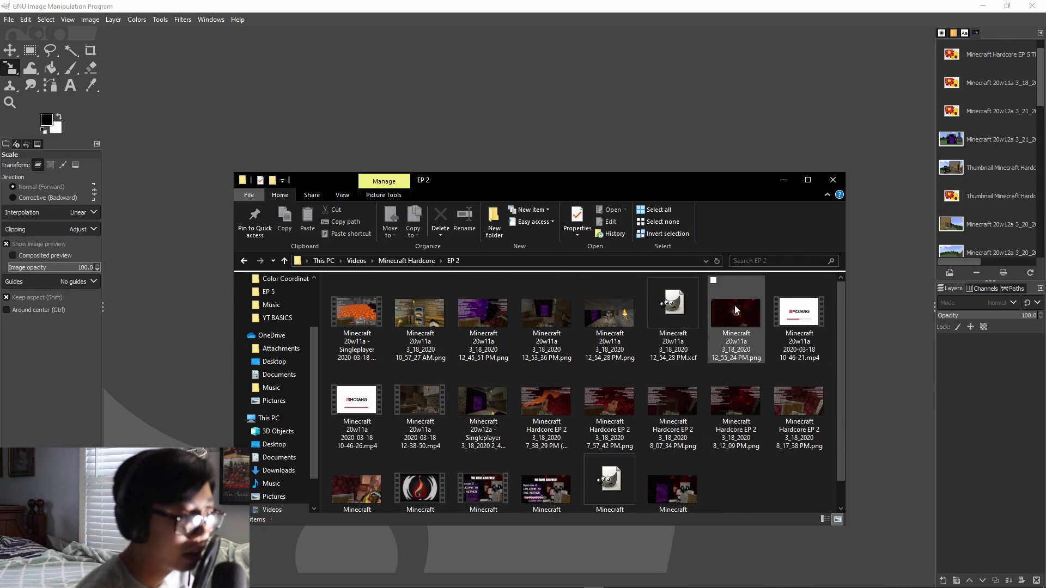
pyautogui.scroll(-1, 789, 478)
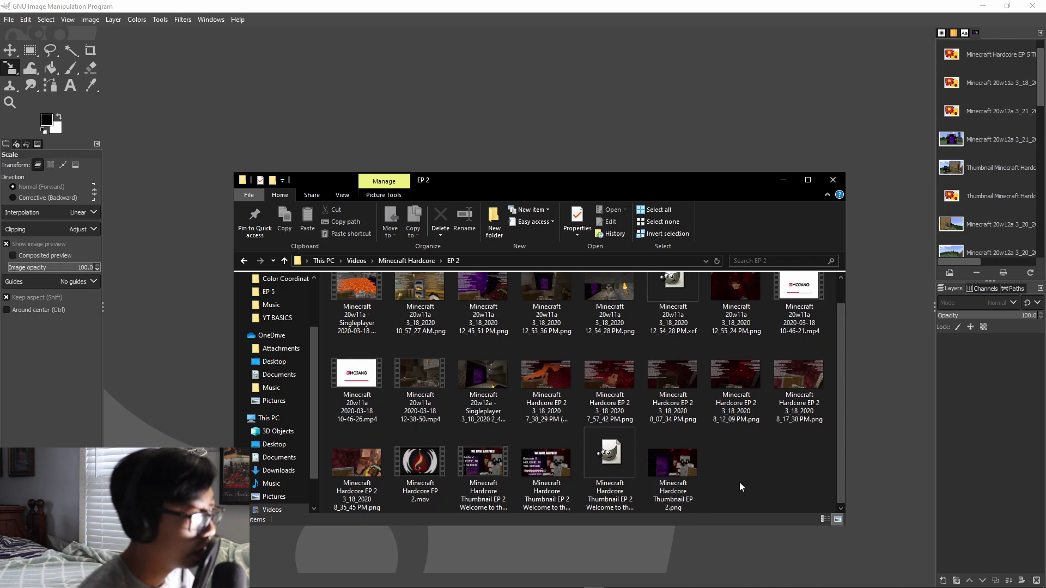
pyautogui.scroll(1, 532, 375)
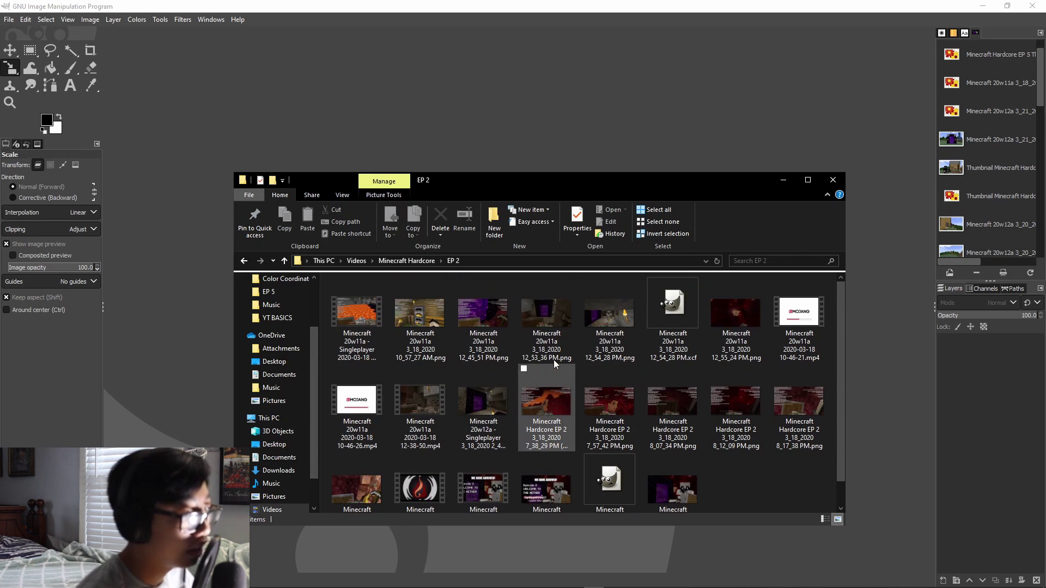
pyautogui.moveTo(611, 317); pyautogui.dragTo(845, 175)
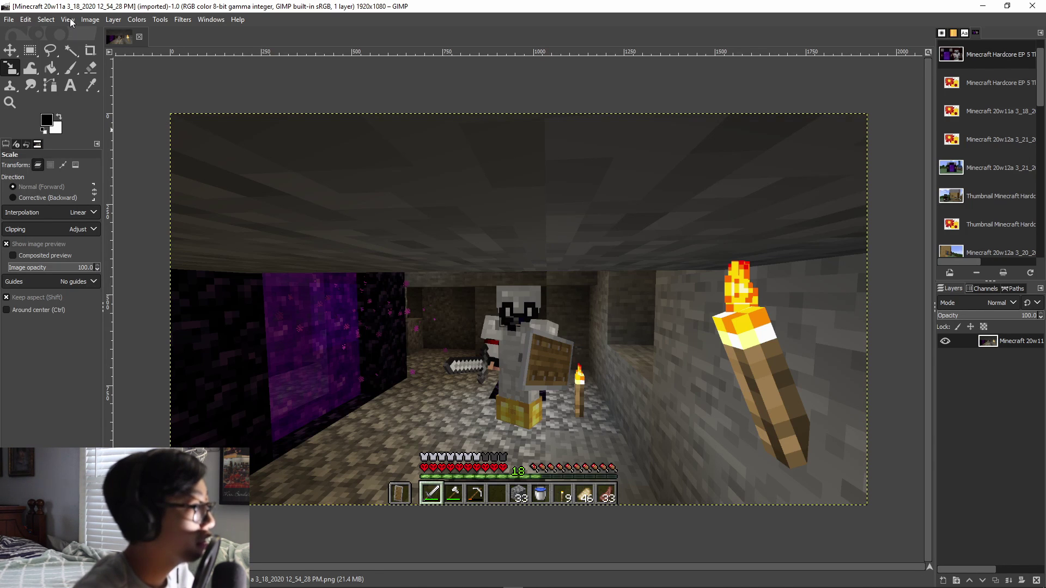
# Start a Free Select outline around the character, tracing the golden boots' outer edge on the sword side up to the leg.
pyautogui.click(53, 51)
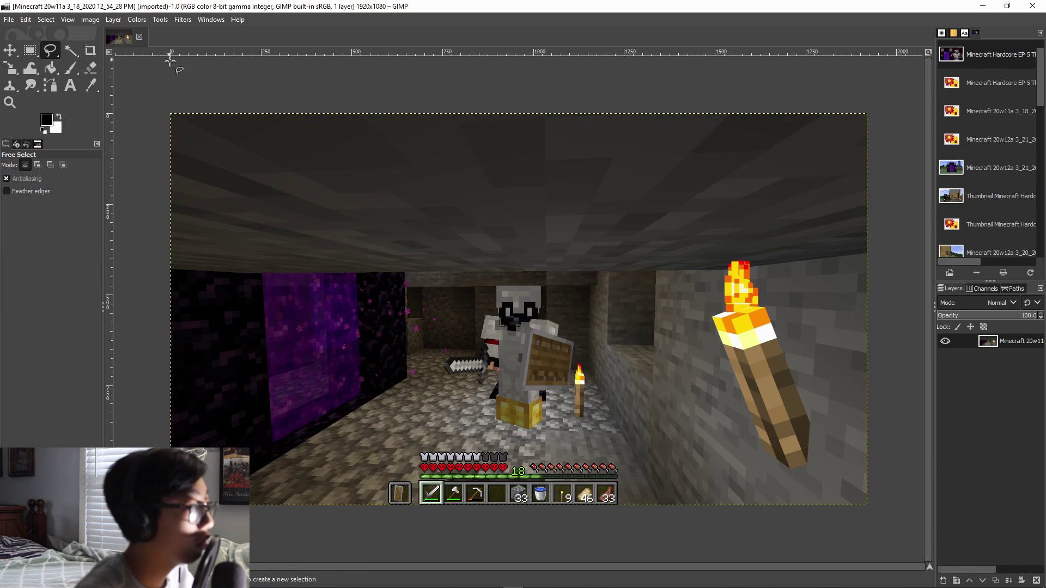
pyautogui.click(61, 21)
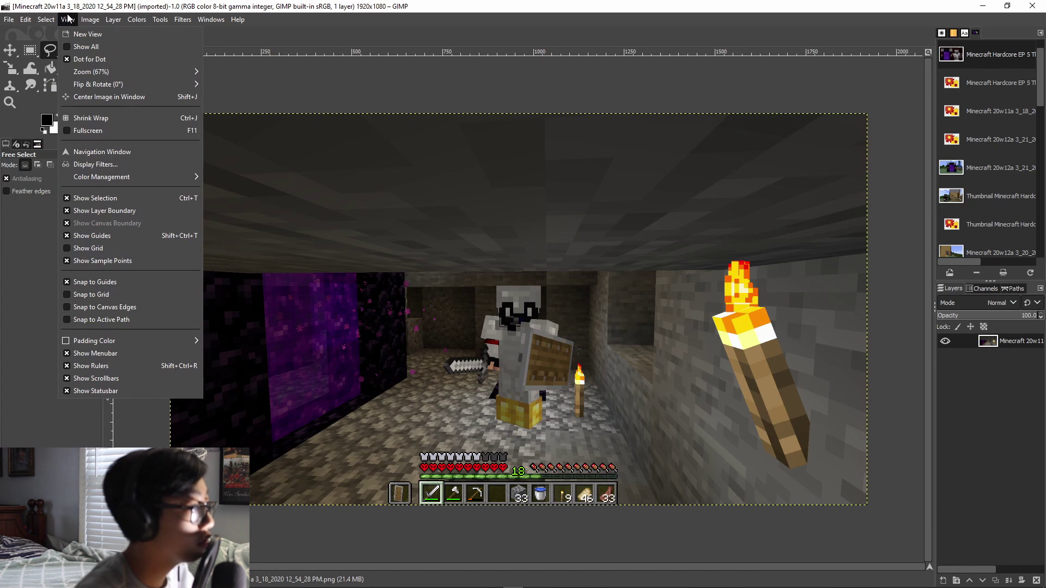
pyautogui.moveTo(148, 75)
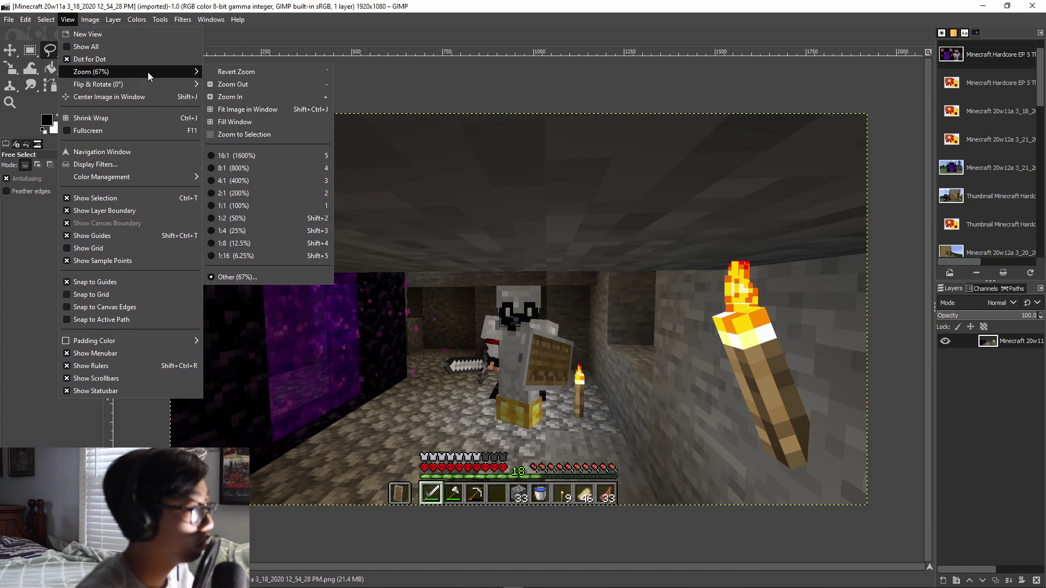
pyautogui.click(282, 181)
pyautogui.scroll(-5, 477, 358)
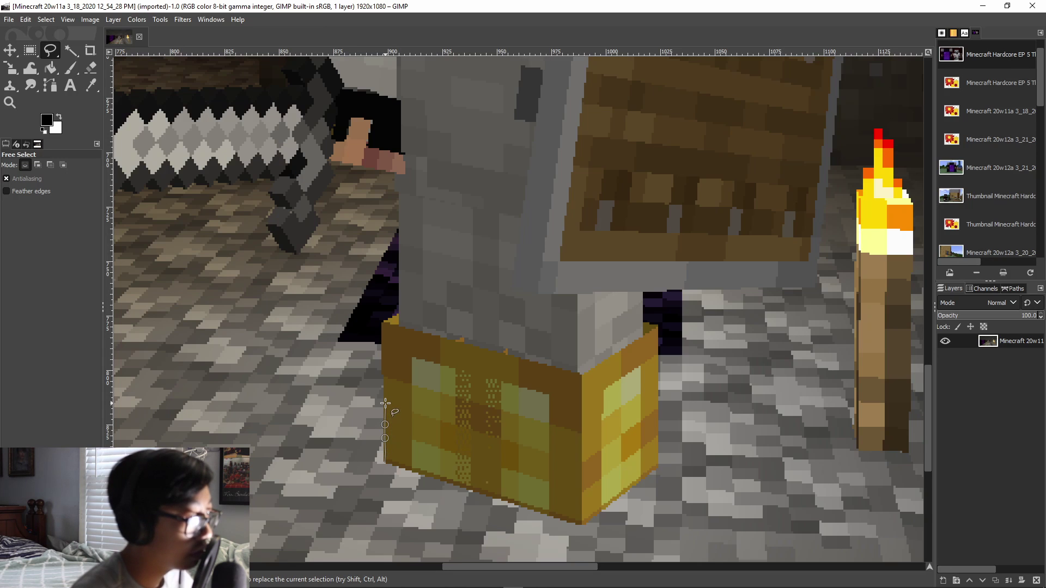
pyautogui.moveTo(385, 380)
pyautogui.mouseDown()
pyautogui.moveTo(383, 329)
pyautogui.moveTo(394, 314)
pyautogui.mouseUp()
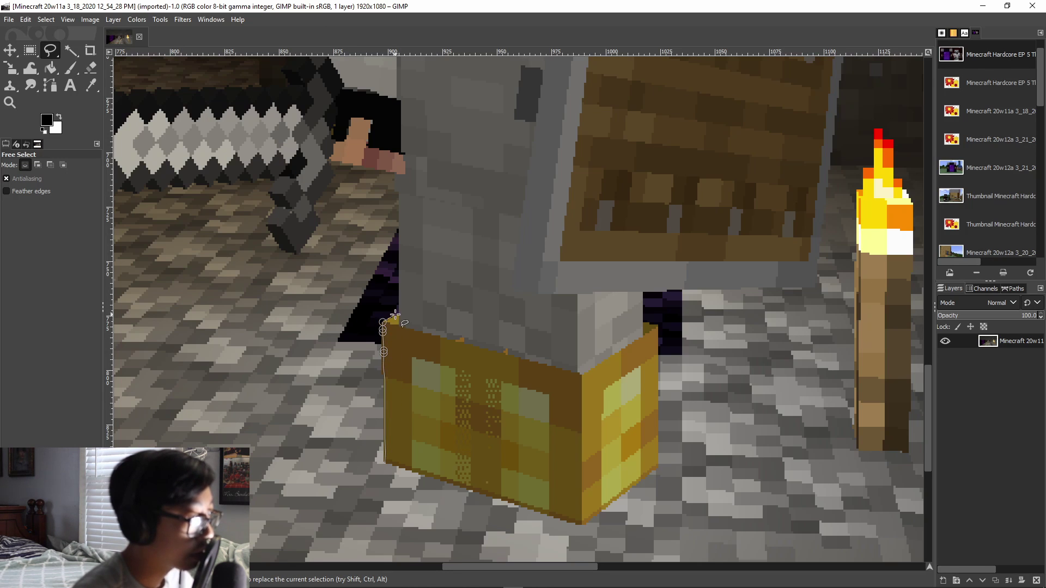
pyautogui.click(399, 314)
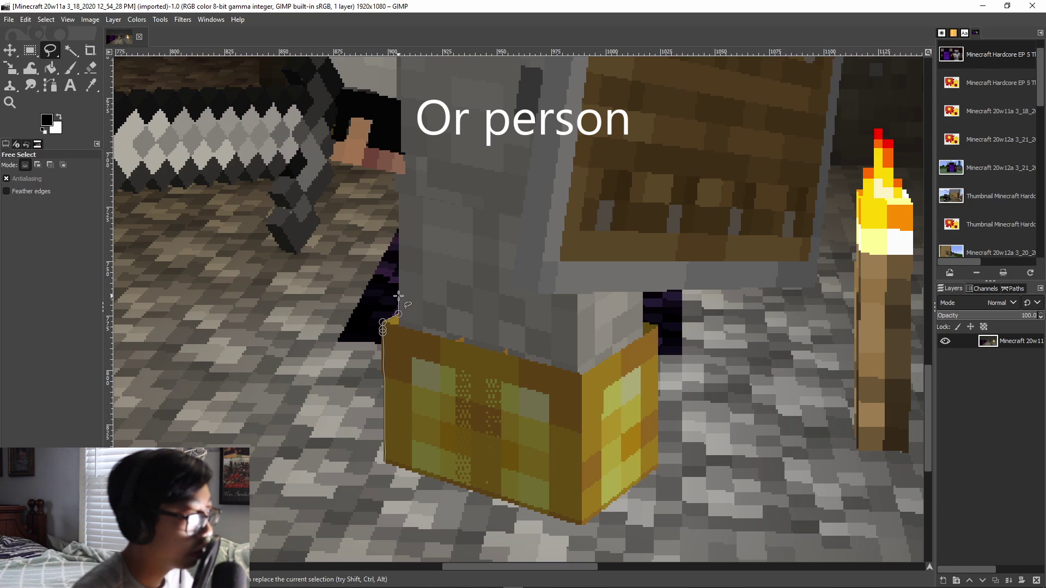
# Continue the Free Select outline up the edge of the grey leg armor to the sword hand.
pyautogui.click(399, 295)
pyautogui.click(399, 287)
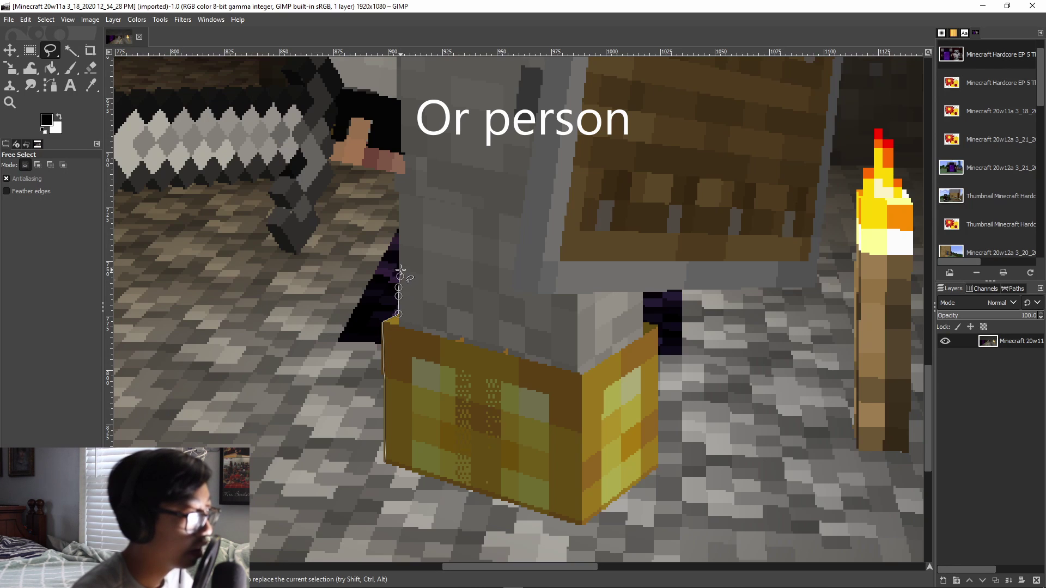
pyautogui.click(401, 271)
pyautogui.click(401, 256)
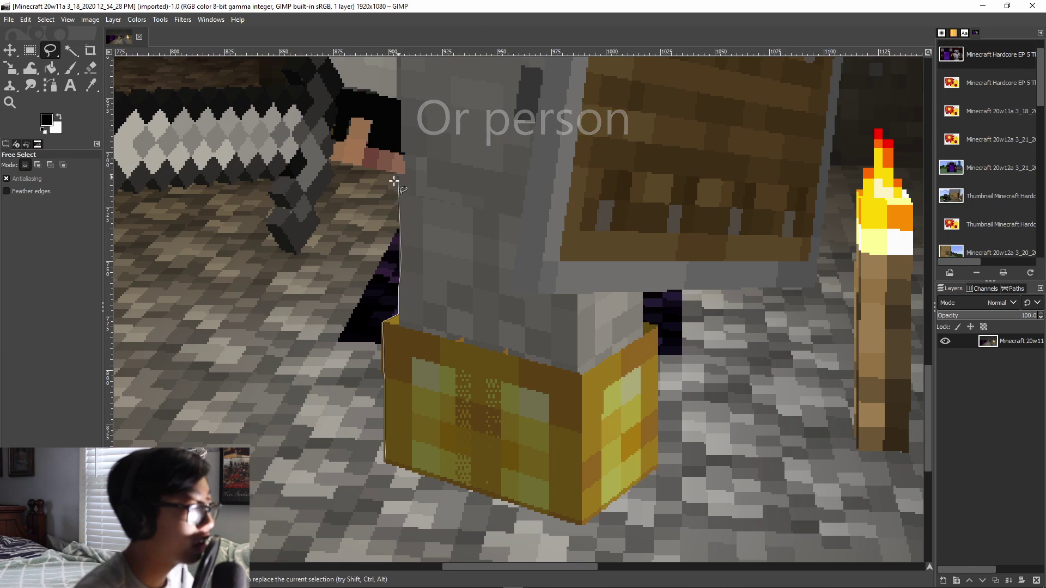
pyautogui.click(401, 236)
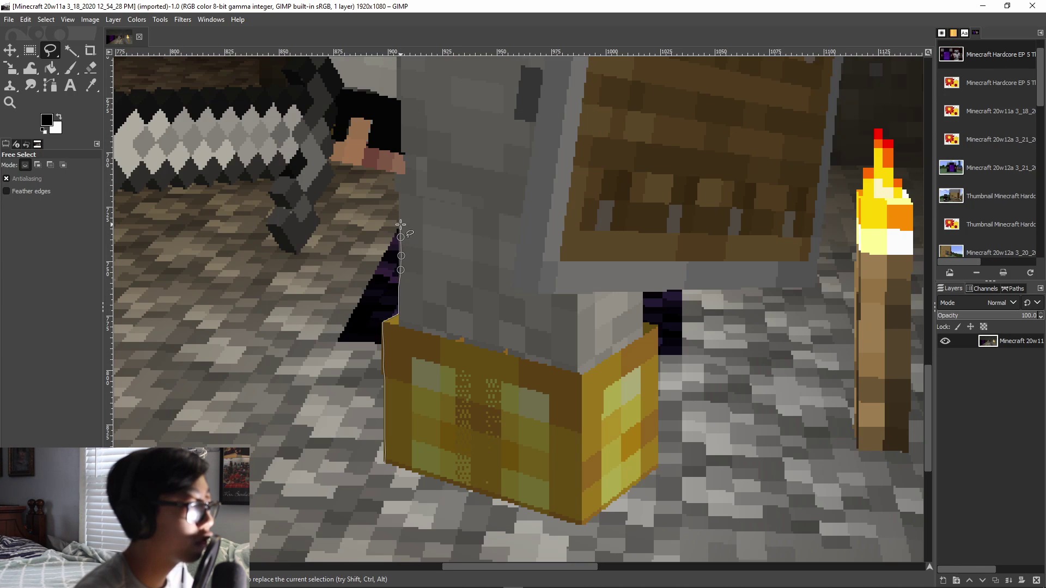
pyautogui.click(400, 216)
pyautogui.click(398, 196)
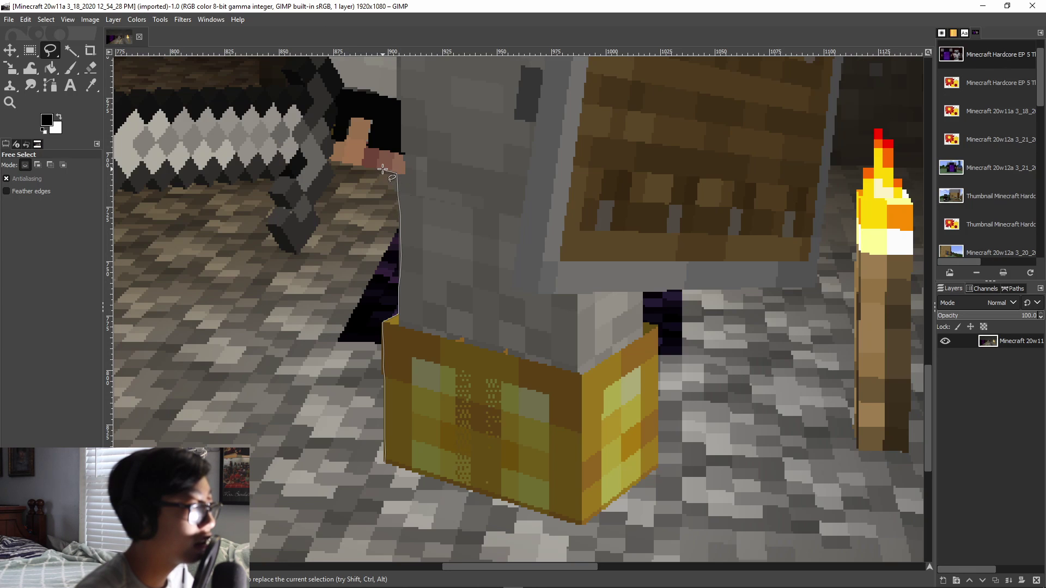
# Trace the selection outline along the underside of the hand to the sword's crossguard.
pyautogui.click(383, 169)
pyautogui.click(365, 166)
pyautogui.click(350, 164)
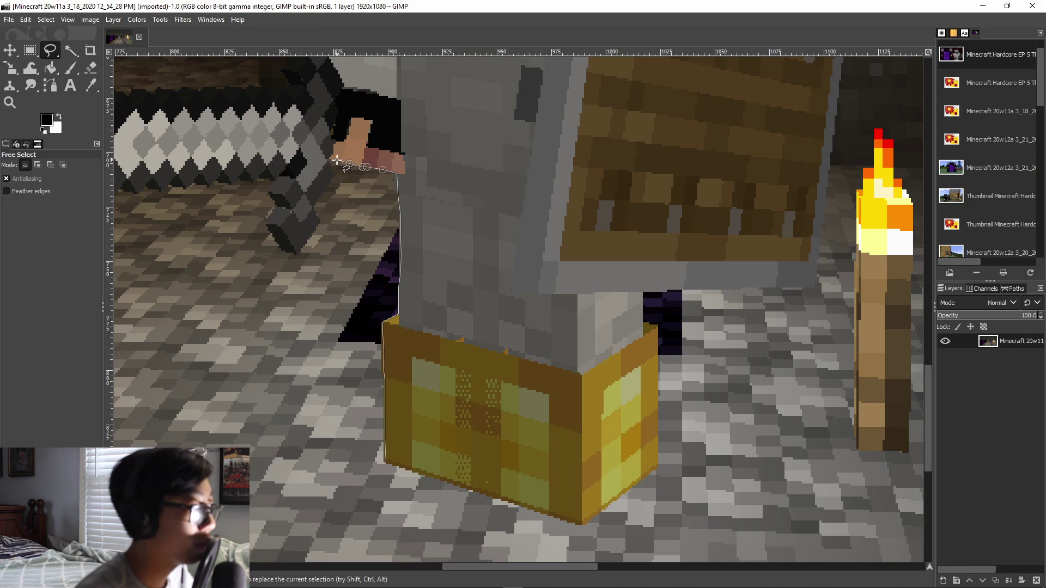
pyautogui.click(336, 160)
pyautogui.click(325, 159)
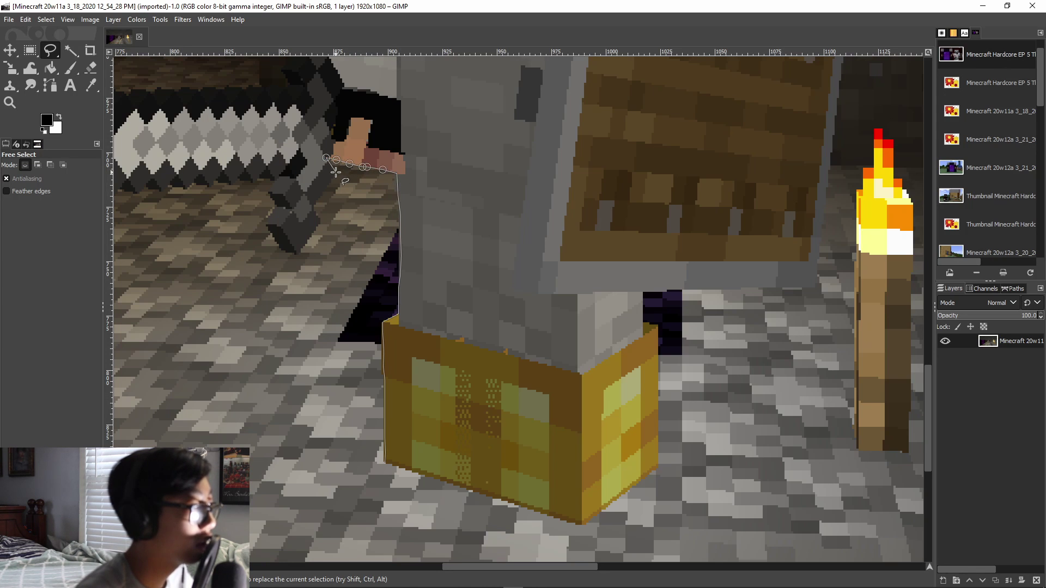
# Outline the hand-side edge of the sword's lower crossguard down to its bottom tip.
pyautogui.click(336, 172)
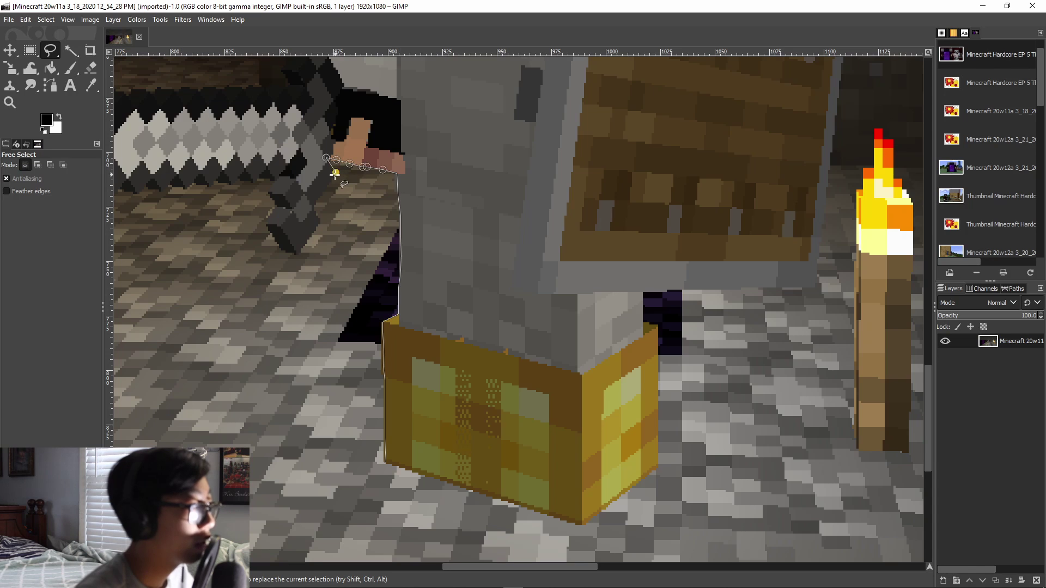
pyautogui.click(313, 206)
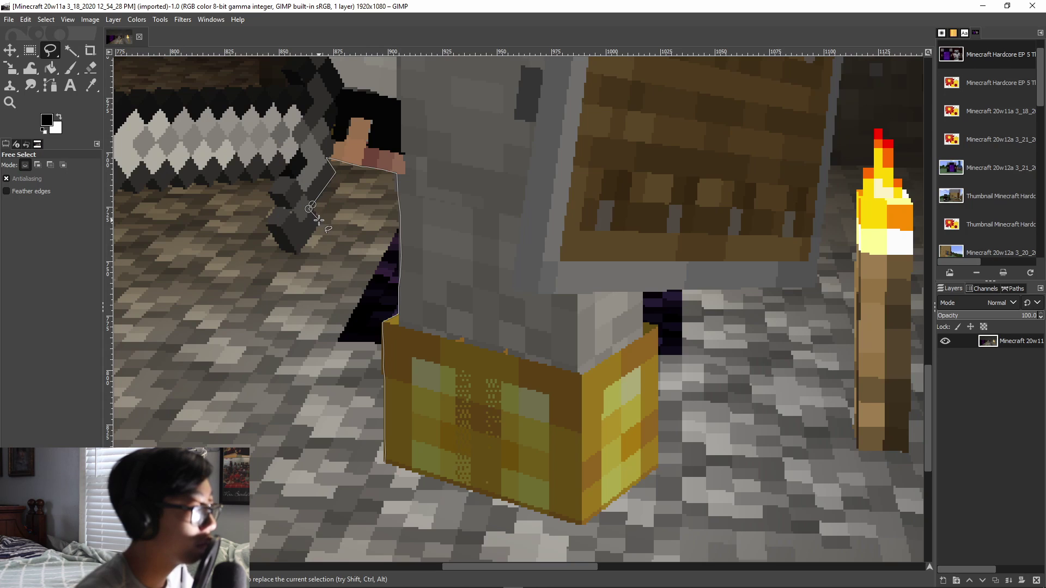
pyautogui.click(321, 220)
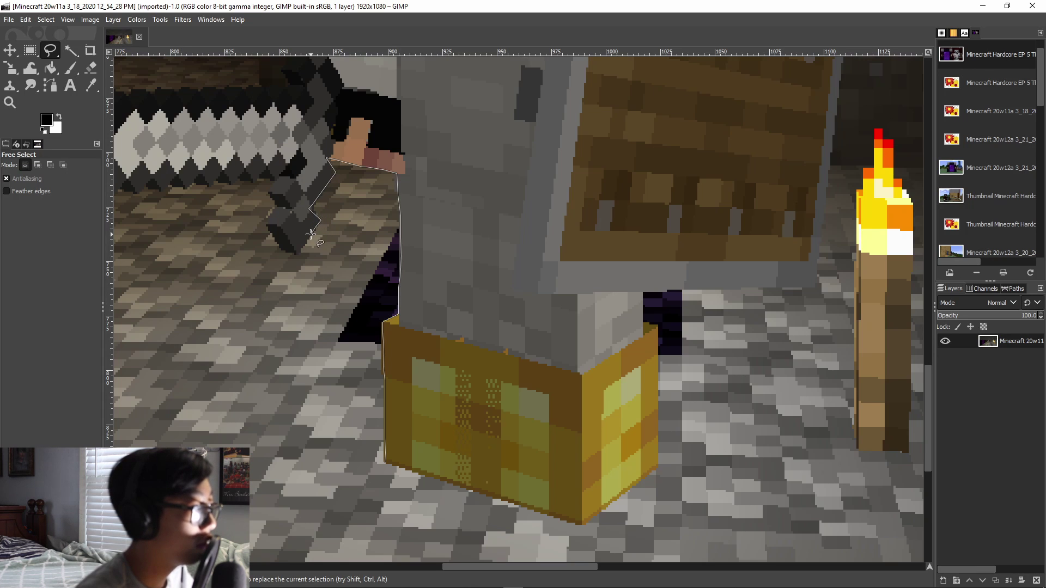
pyautogui.click(311, 234)
pyautogui.click(304, 246)
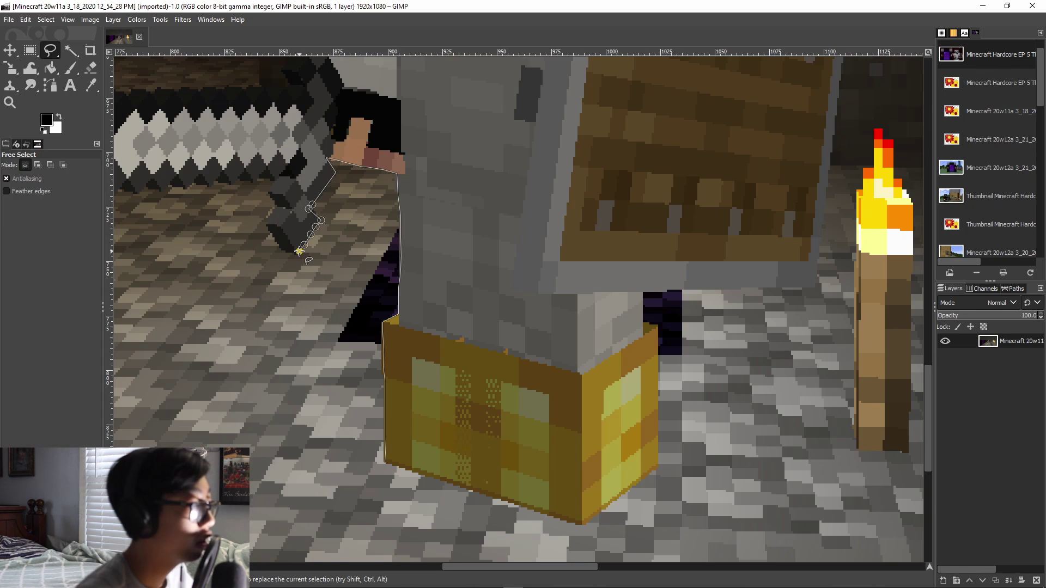
pyautogui.click(297, 253)
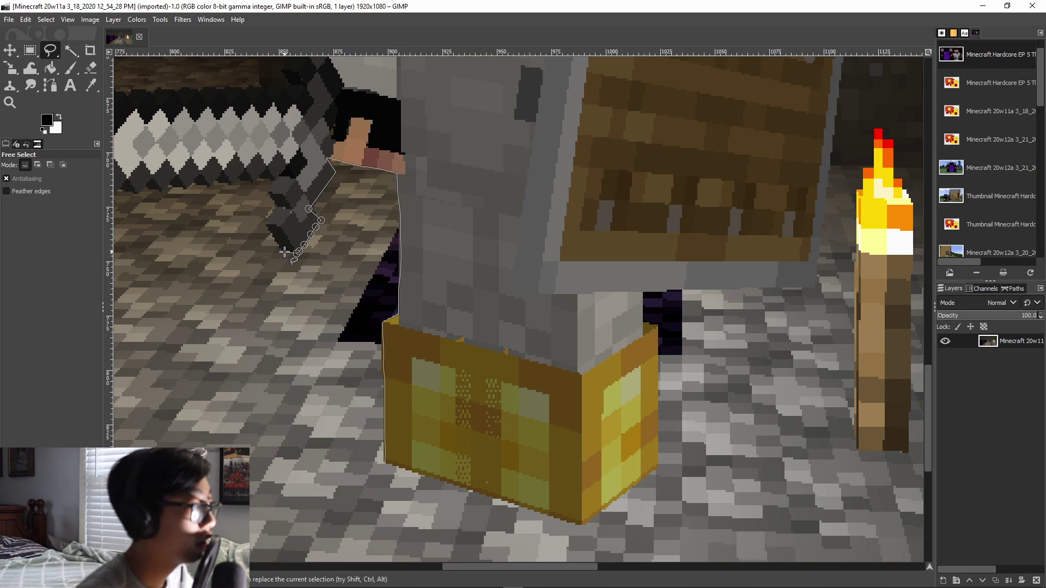
# Outline the blade-side edge of the lower crossguard from its bottom tip back up to the blade.
pyautogui.click(281, 252)
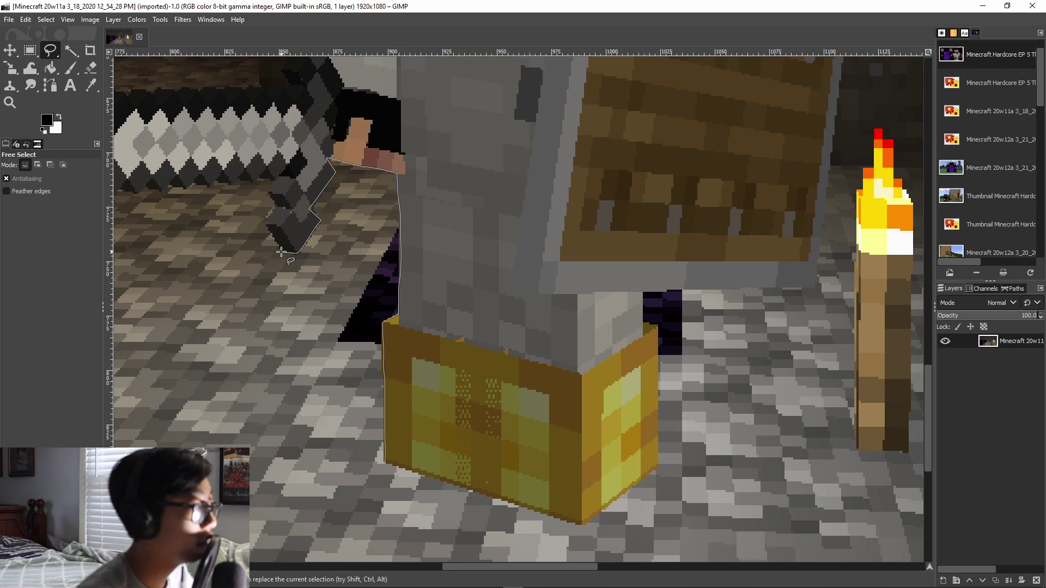
pyautogui.click(267, 224)
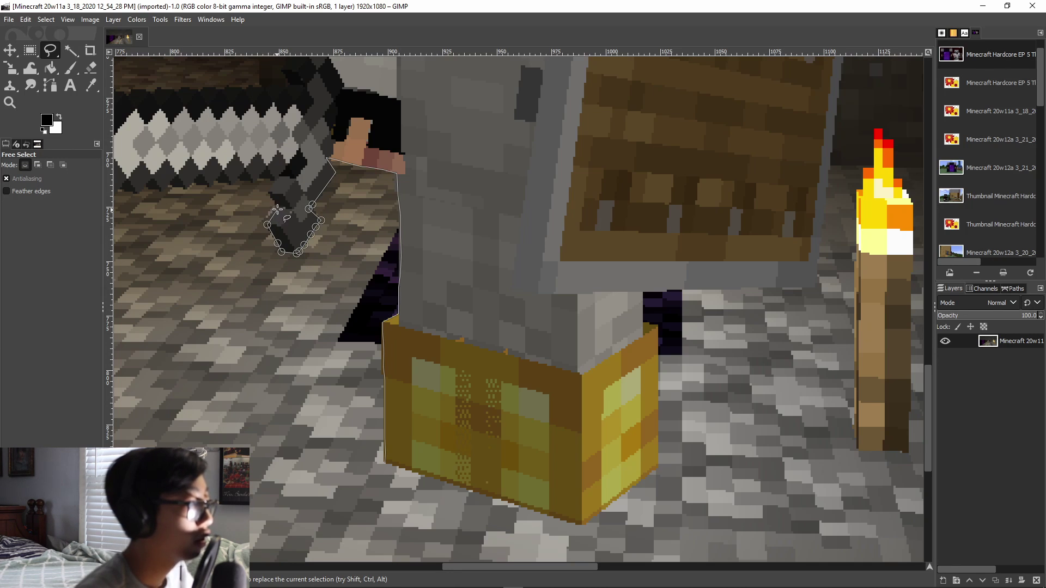
pyautogui.click(278, 207)
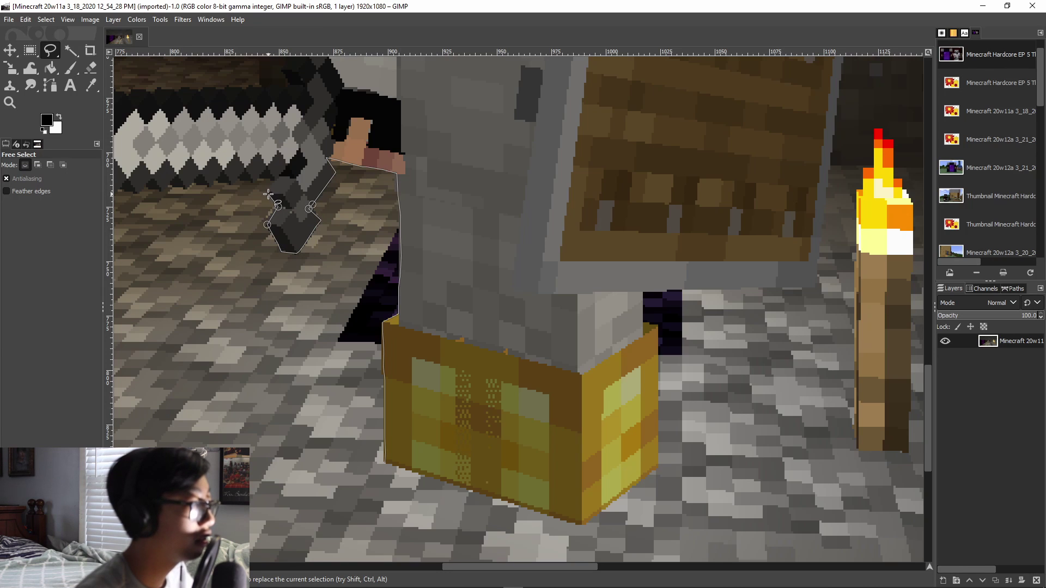
pyautogui.click(268, 195)
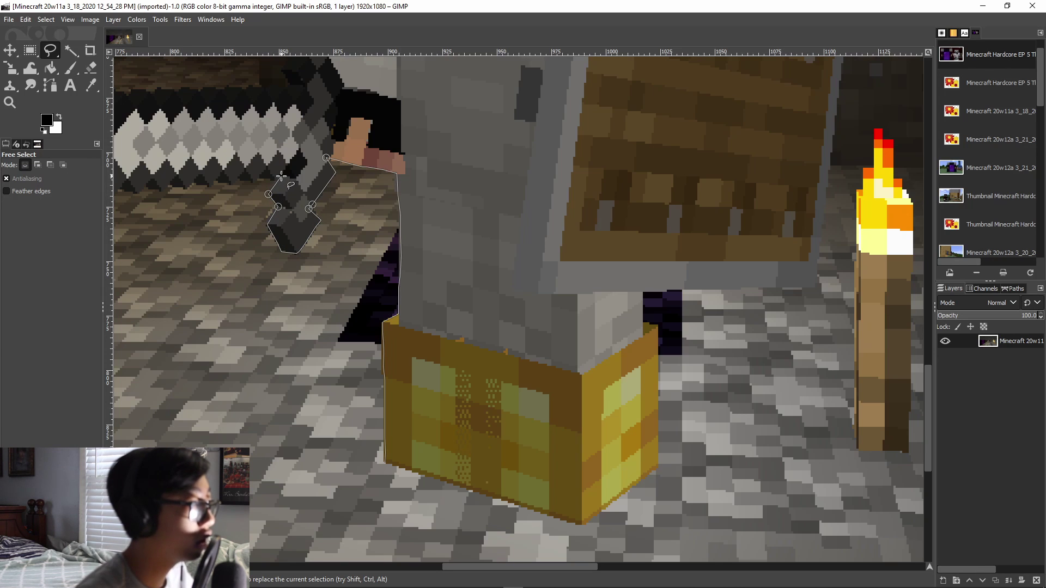
pyautogui.click(281, 176)
pyautogui.click(293, 177)
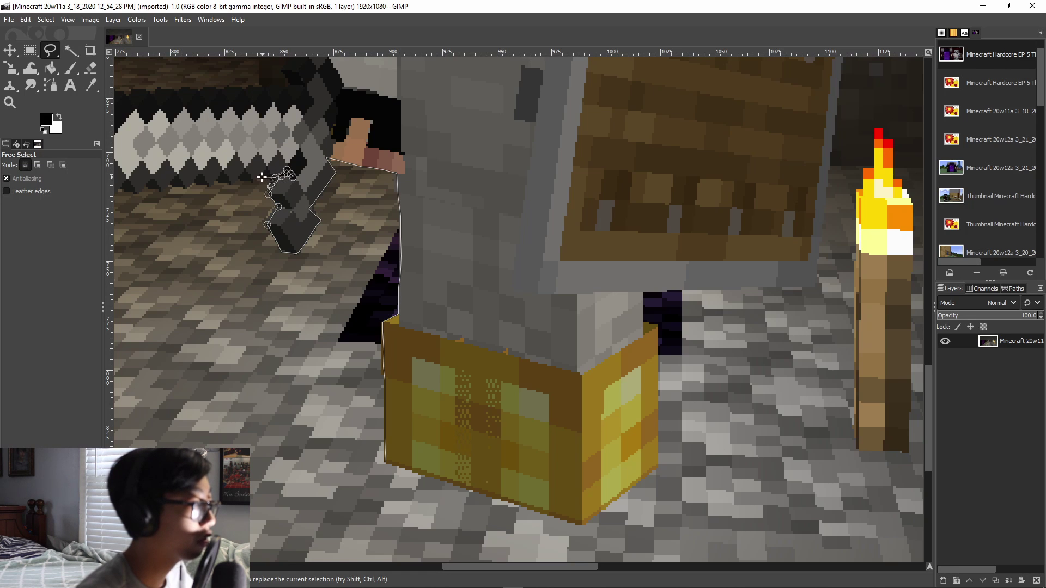
# Trace the jagged lower edge of the sword blade from the crossguard toward the blade's tip.
pyautogui.click(254, 182)
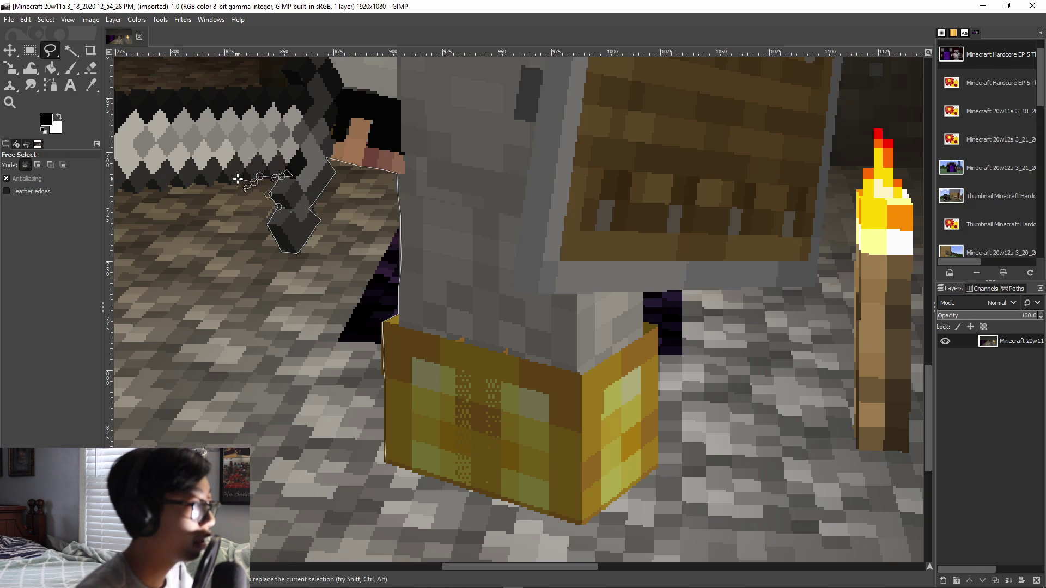
pyautogui.click(237, 178)
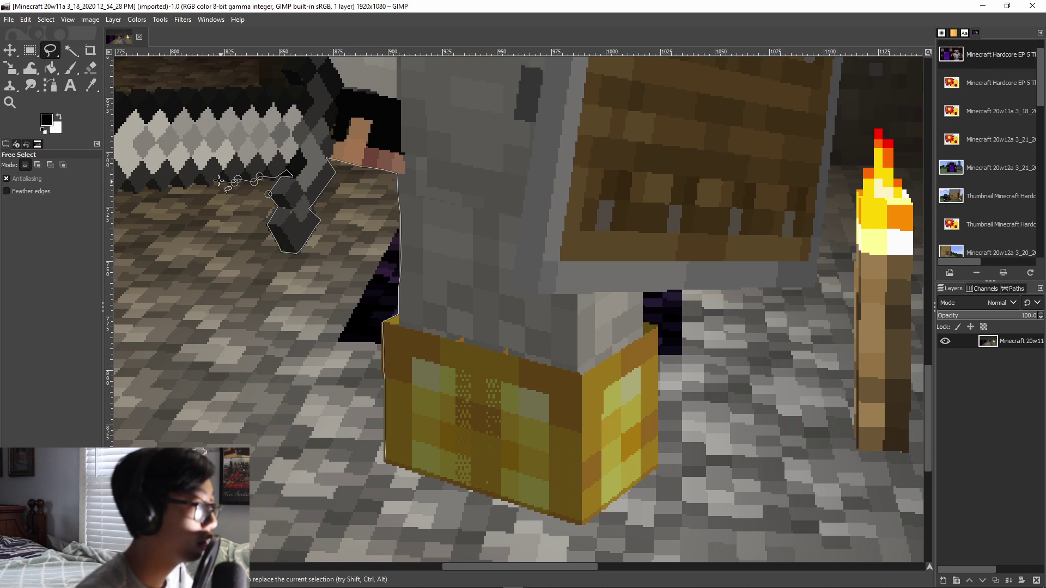
pyautogui.click(215, 181)
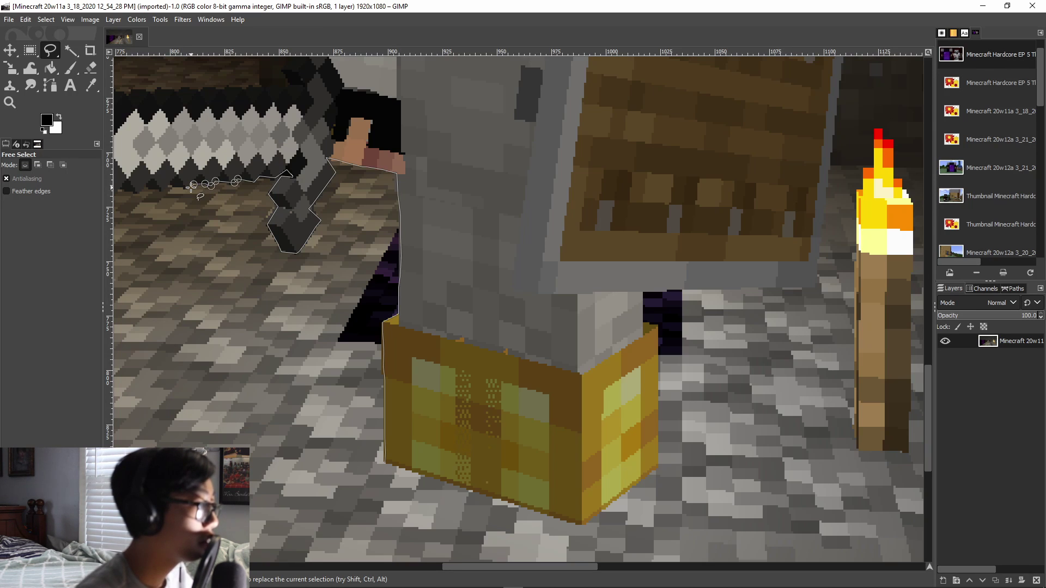
pyautogui.click(188, 189)
pyautogui.click(182, 187)
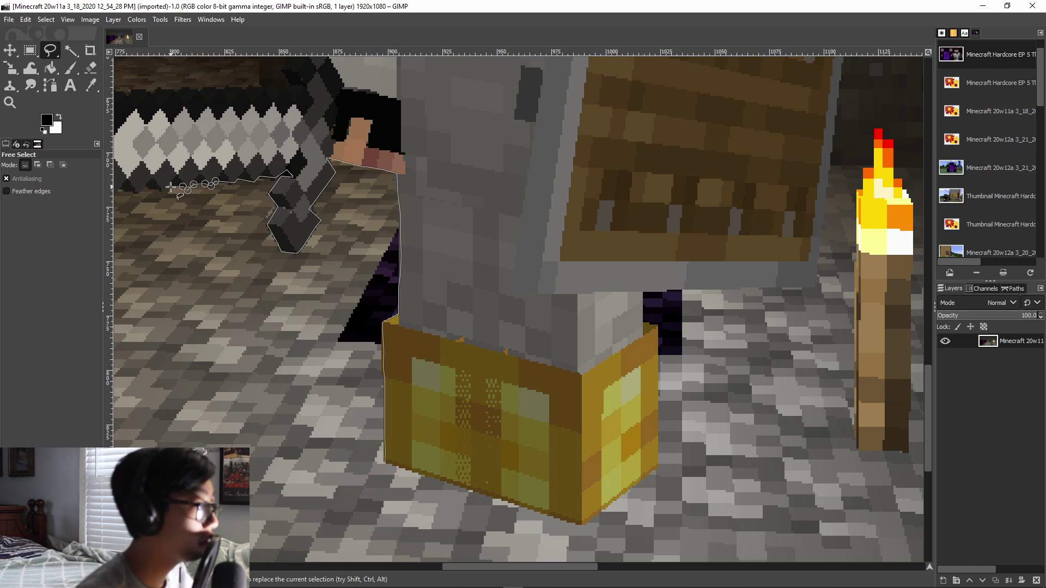
pyautogui.click(171, 187)
pyautogui.click(165, 190)
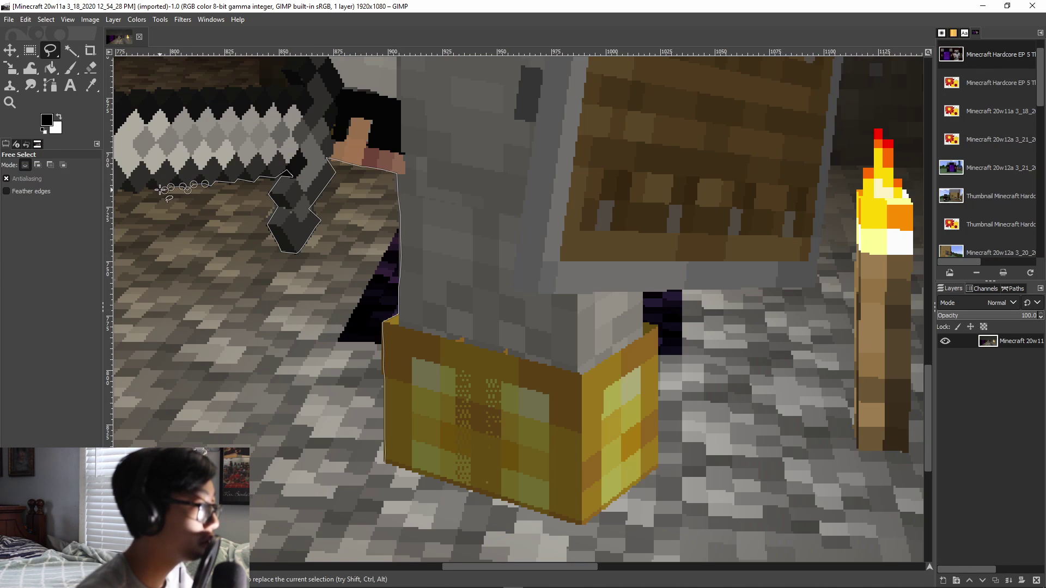
pyautogui.click(158, 187)
pyautogui.click(147, 188)
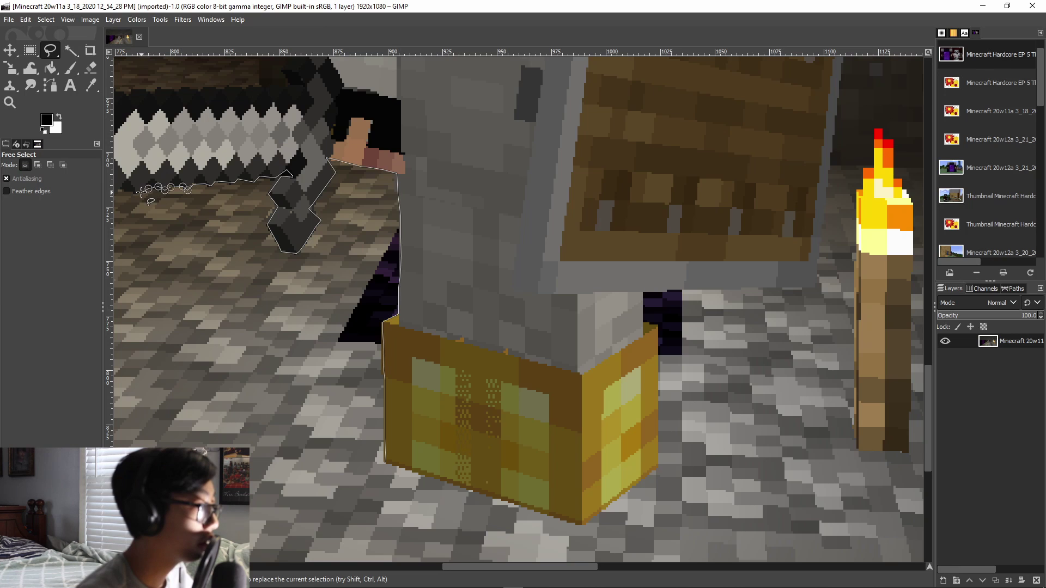
pyautogui.click(141, 192)
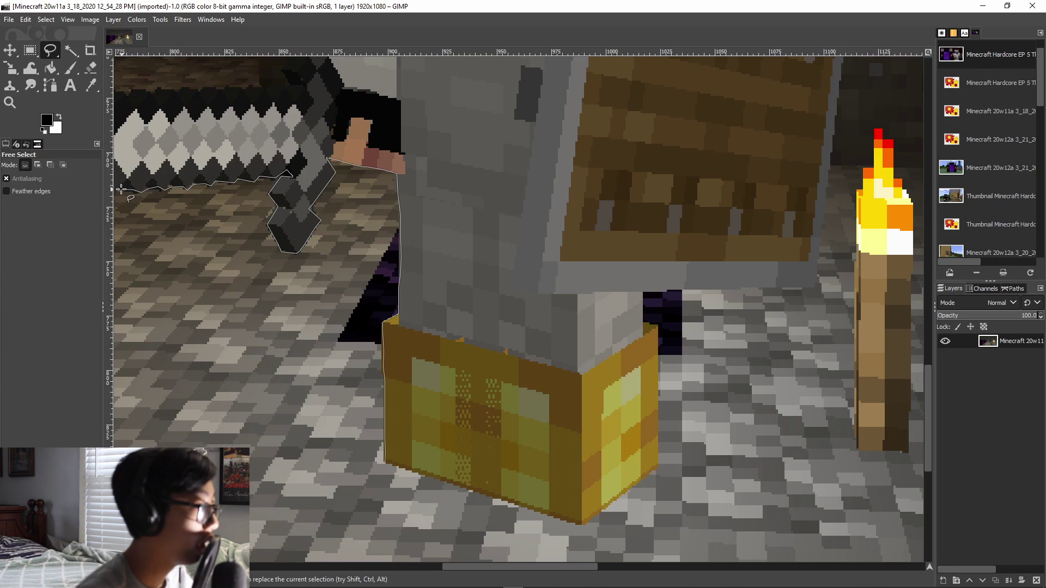
pyautogui.click(122, 190)
# Continue the outline around the blade's lower corner and along its slanted end face to the outermost point.
pyautogui.moveTo(509, 567); pyautogui.dragTo(421, 567)
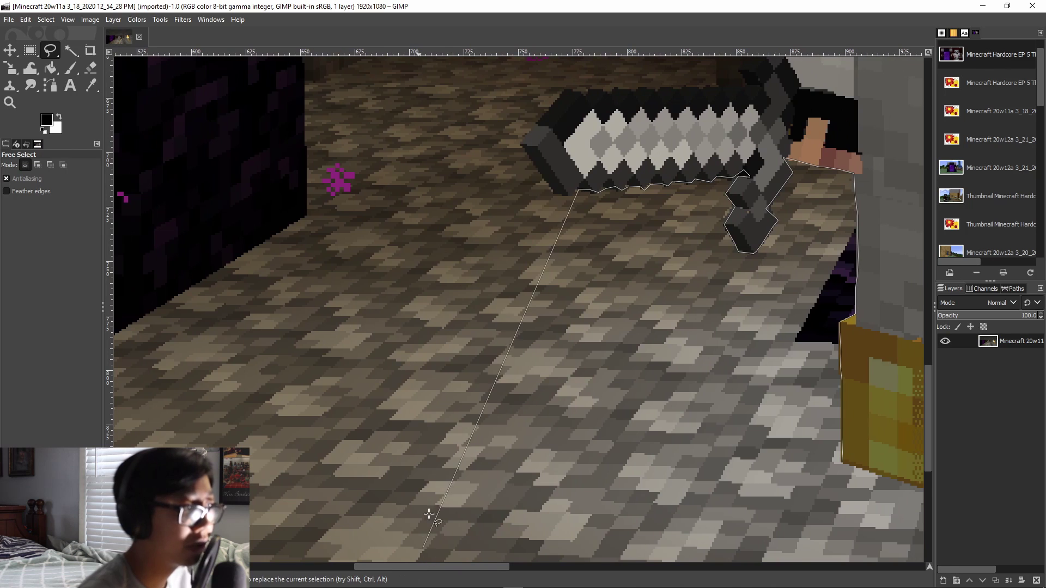
pyautogui.click(554, 193)
pyautogui.click(548, 181)
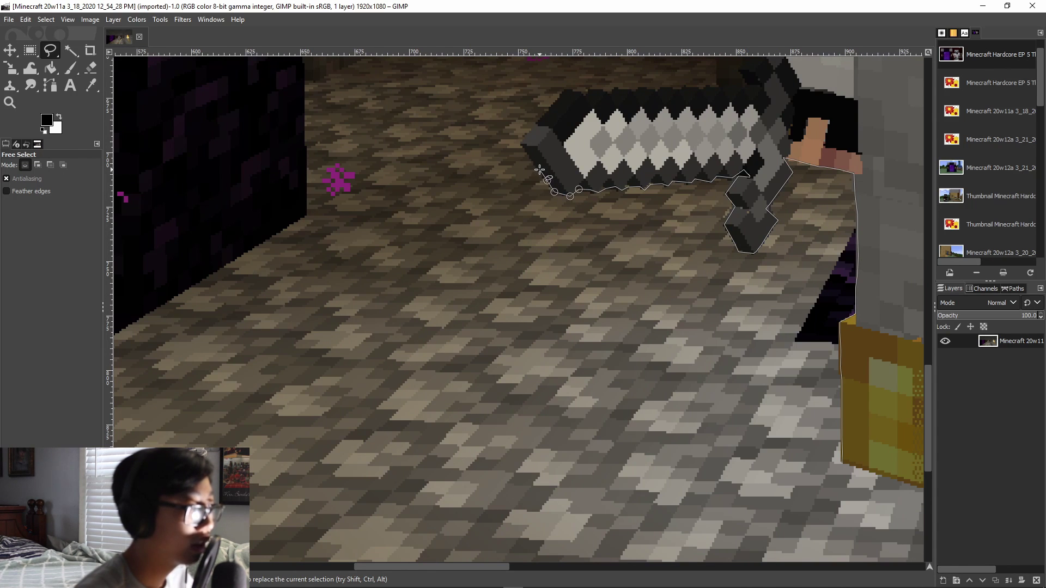
pyautogui.click(540, 169)
pyautogui.click(532, 155)
pyautogui.click(524, 143)
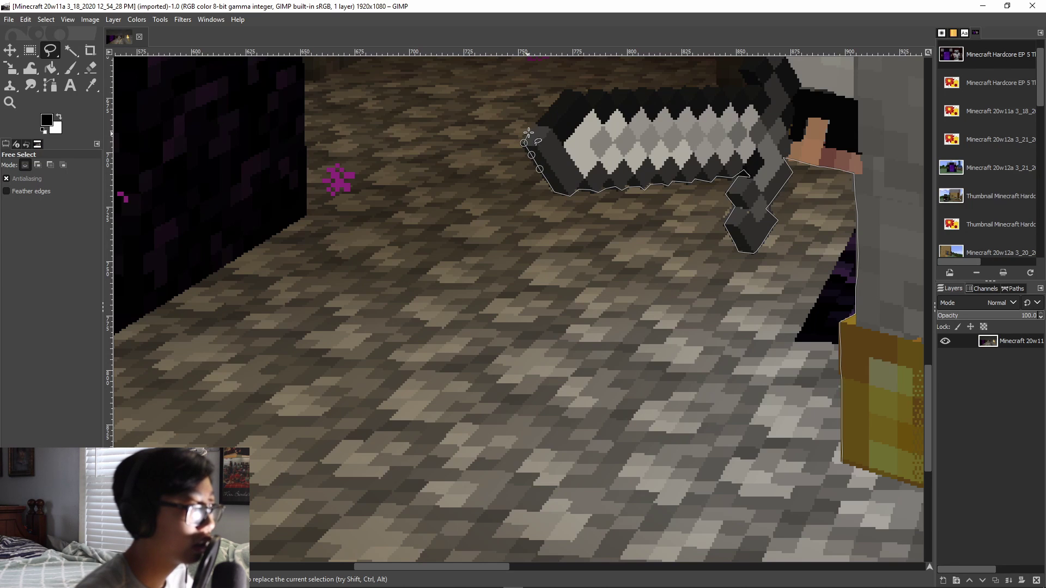
# Trace the slanted upper edge of the sword tip up to the blade's top corner.
pyautogui.click(544, 117)
pyautogui.click(550, 112)
pyautogui.click(554, 107)
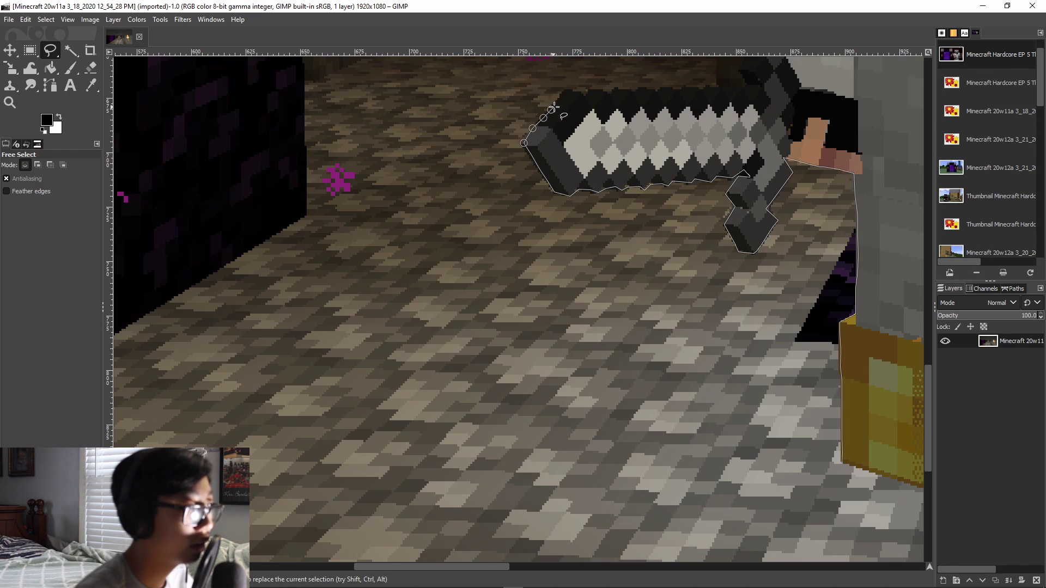
pyautogui.click(559, 101)
pyautogui.click(565, 88)
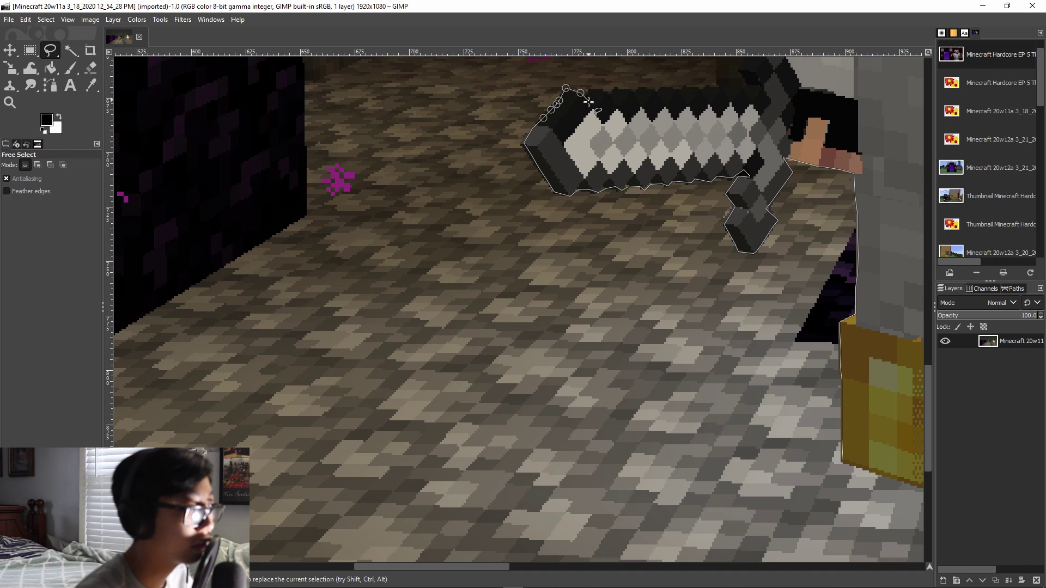
# Continue the Free Select outline along the first half of the blade's jagged upper edge, starting from the sword tip.
pyautogui.click(588, 102)
pyautogui.click(592, 94)
pyautogui.click(606, 92)
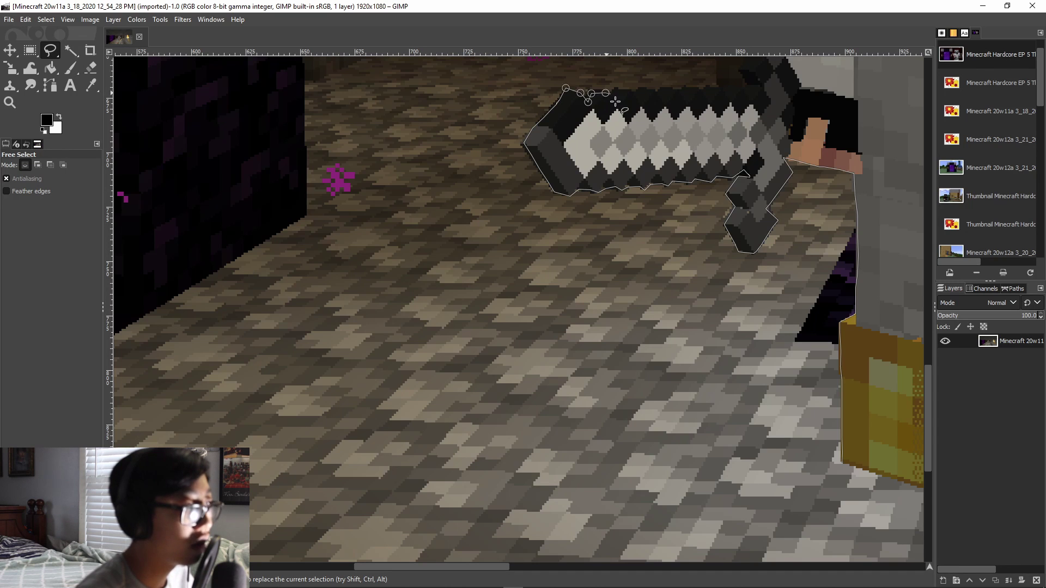
pyautogui.scroll(3, 635, 148)
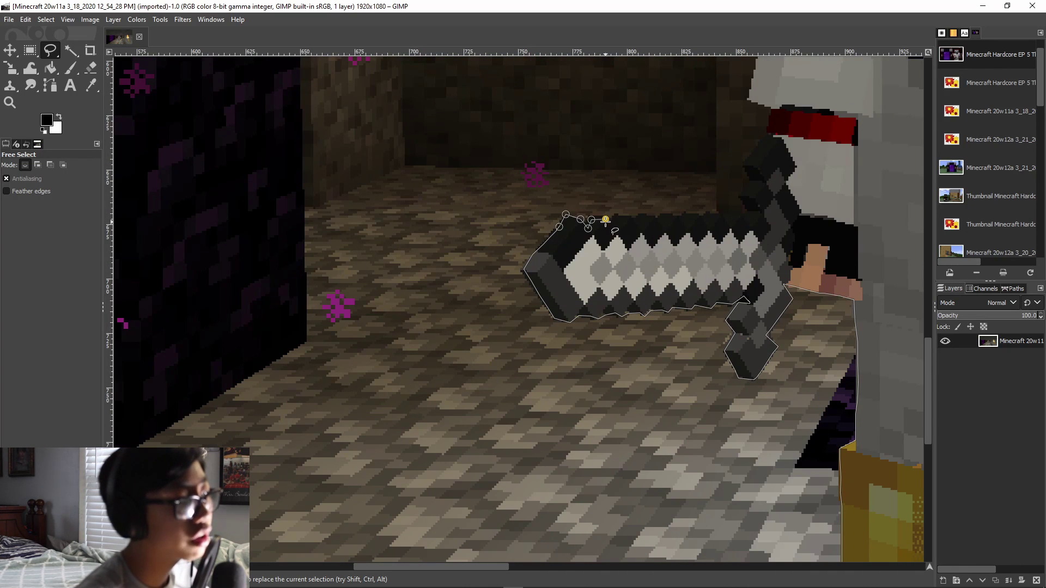
pyautogui.click(616, 215)
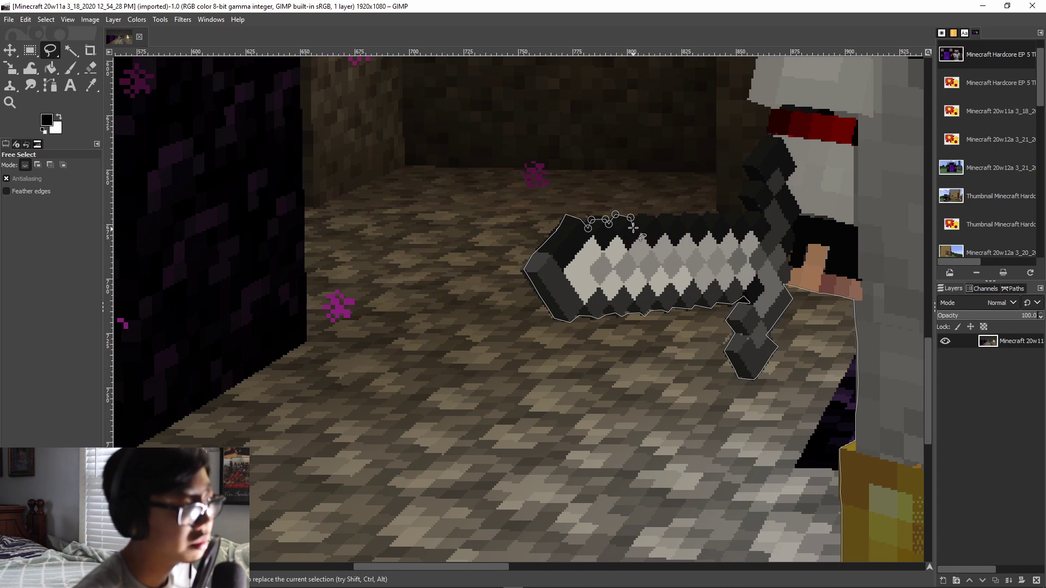
pyautogui.click(631, 219)
pyautogui.click(639, 213)
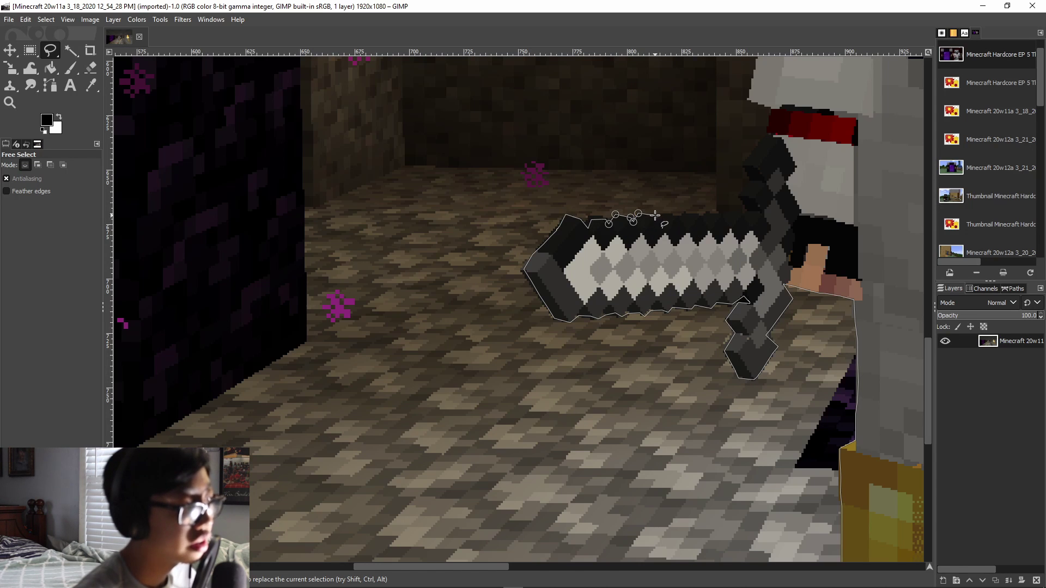
pyautogui.click(656, 217)
pyautogui.click(659, 221)
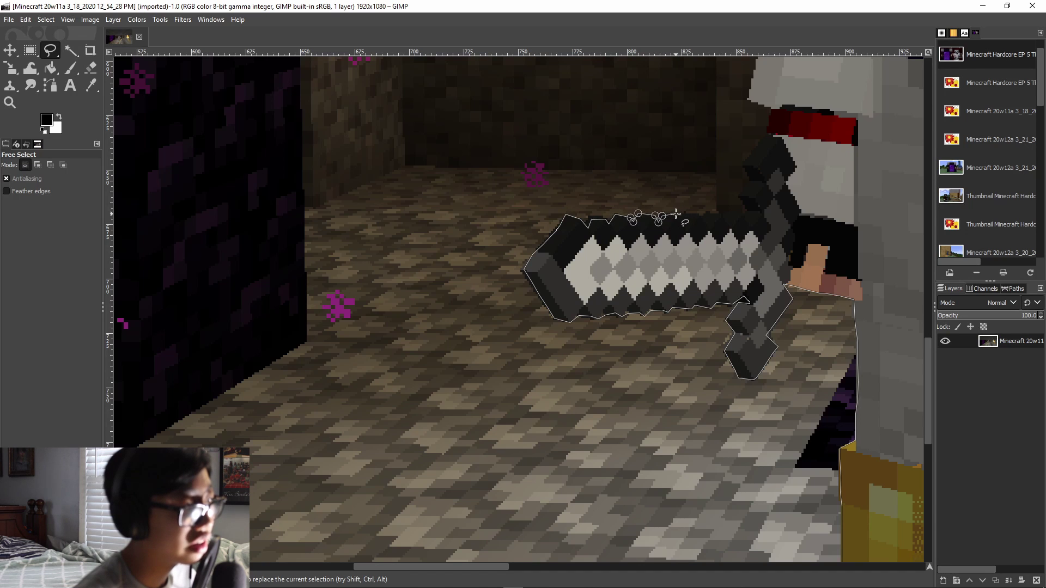
# Trace the remaining notches of the blade's upper edge up to where it meets the upper crossguard.
pyautogui.click(684, 214)
pyautogui.click(697, 215)
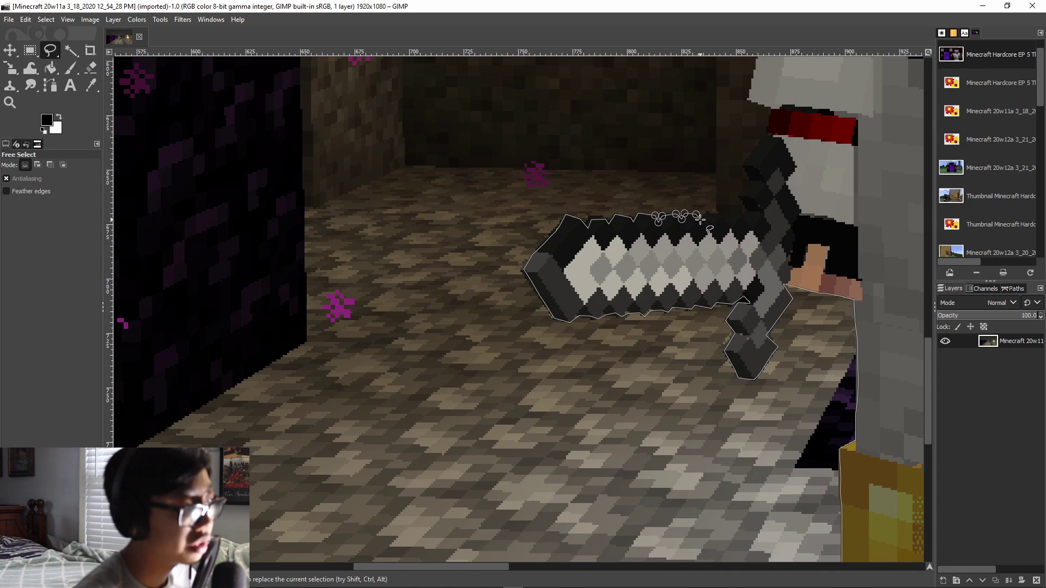
pyautogui.click(702, 222)
pyautogui.click(707, 214)
pyautogui.click(723, 214)
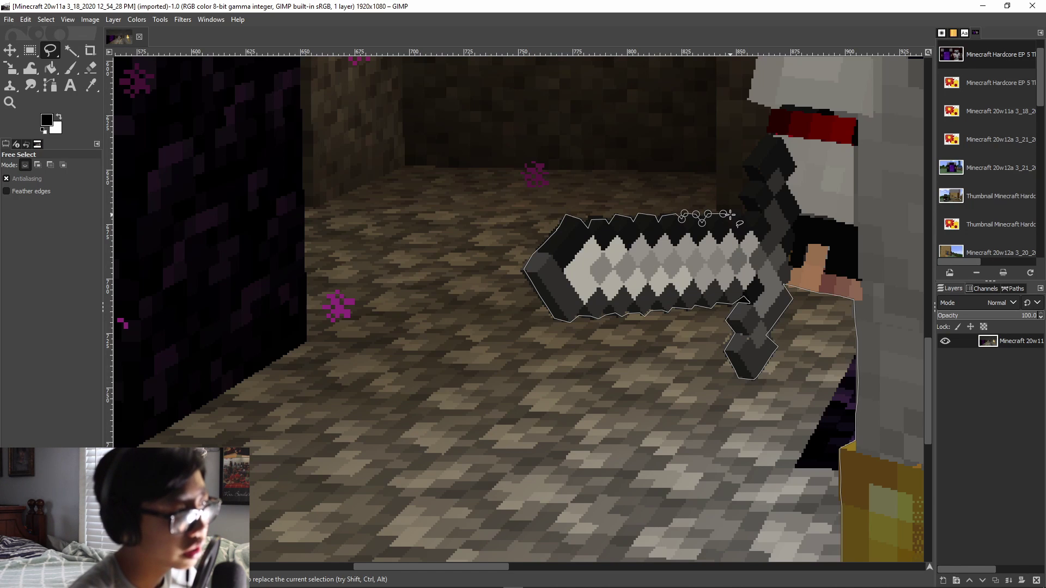
pyautogui.click(737, 214)
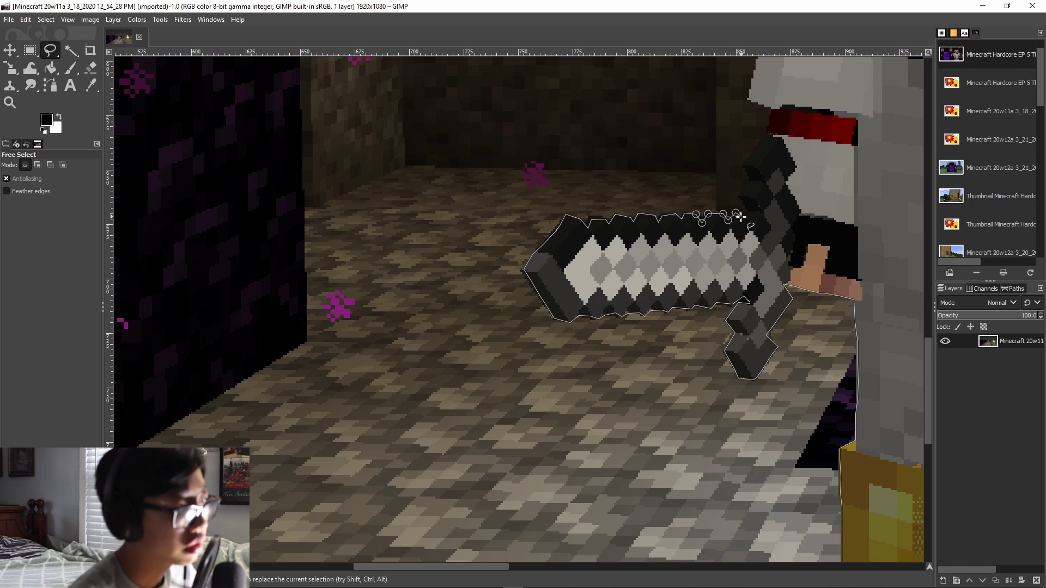
pyautogui.click(744, 220)
pyautogui.click(748, 212)
# Outline the blade-side edge of the upper crossguard from the blade up to the guard's top end.
pyautogui.click(739, 199)
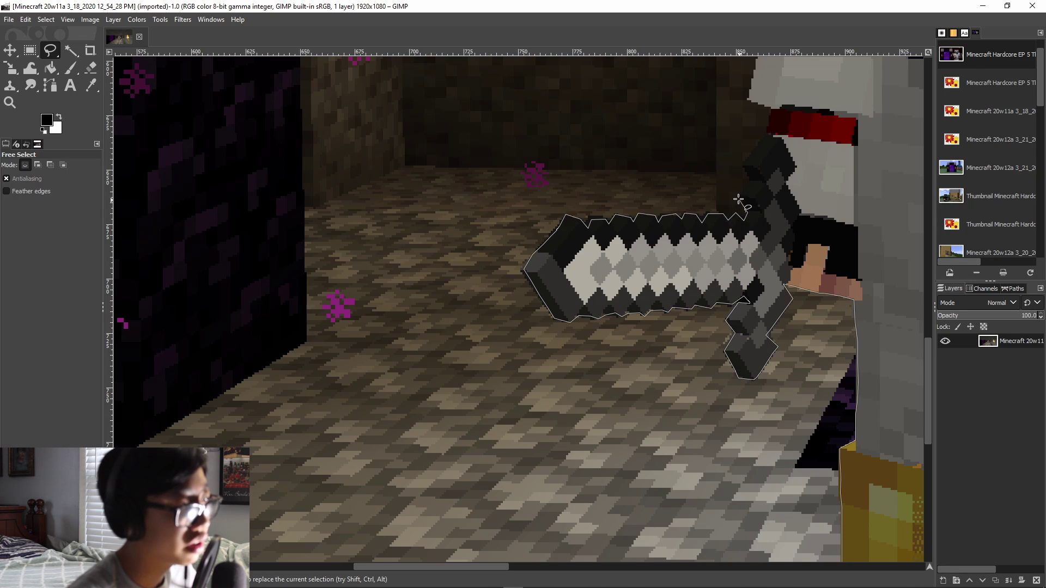
pyautogui.click(747, 182)
pyautogui.click(743, 169)
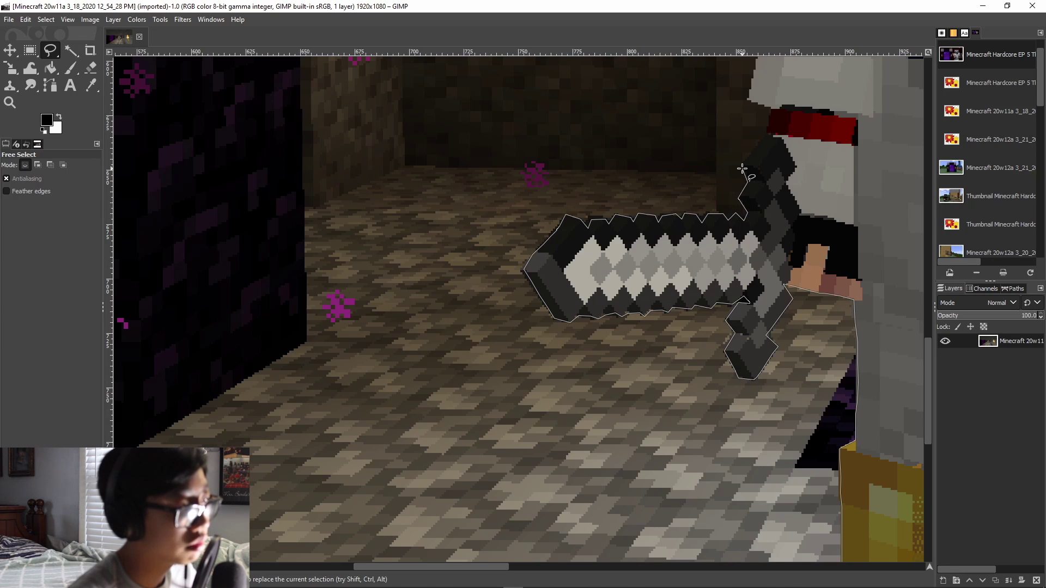
pyautogui.click(756, 151)
pyautogui.click(763, 146)
pyautogui.click(769, 139)
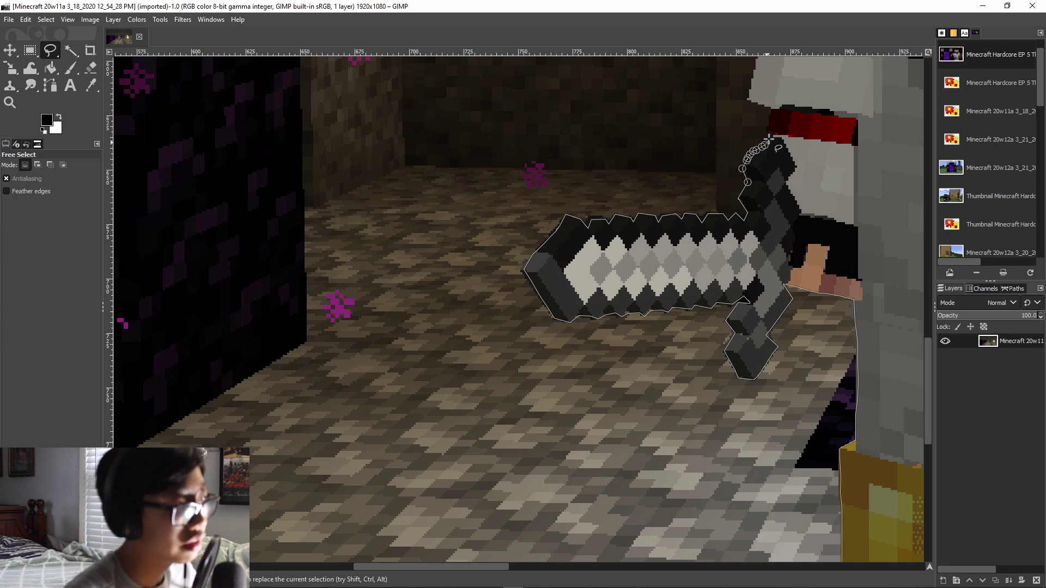
# Extend the outline from the crossguard past the red armband to the lower outer corner of the character's sleeve.
pyautogui.click(772, 134)
pyautogui.click(771, 130)
pyautogui.click(771, 121)
pyautogui.click(771, 113)
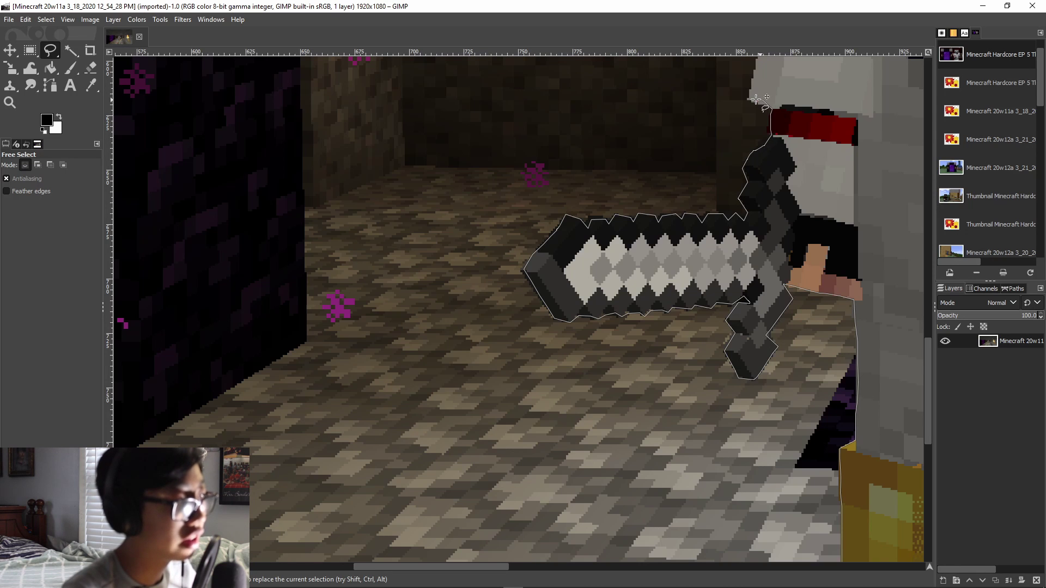
pyautogui.click(749, 98)
# Trace the outer side of the character's sleeve from its lower corner up to the top of the shoulder.
pyautogui.scroll(5, 763, 164)
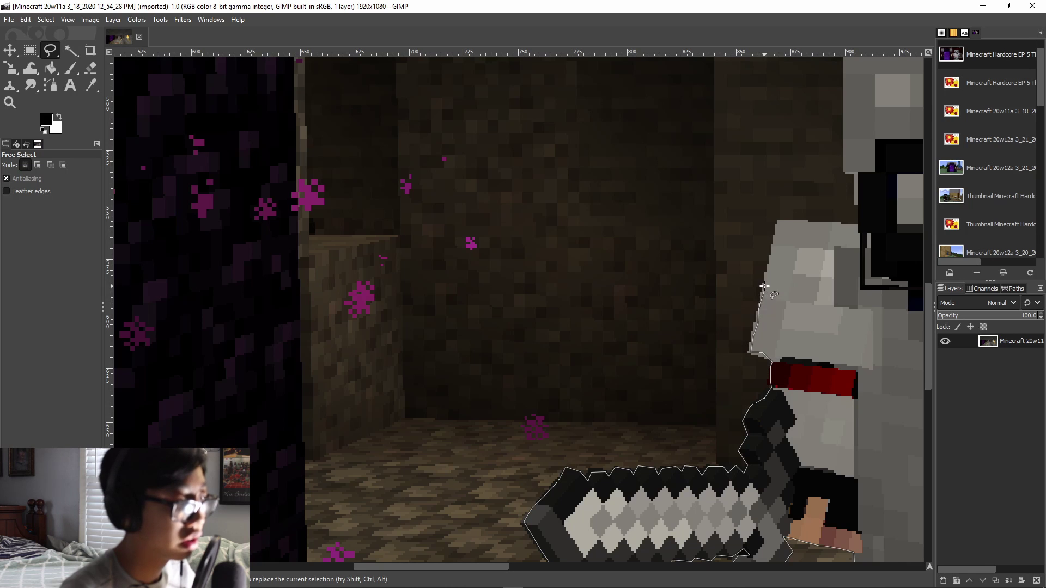
pyautogui.click(770, 261)
pyautogui.click(771, 258)
pyautogui.click(773, 254)
pyautogui.click(773, 247)
pyautogui.click(775, 238)
pyautogui.click(775, 231)
pyautogui.click(777, 224)
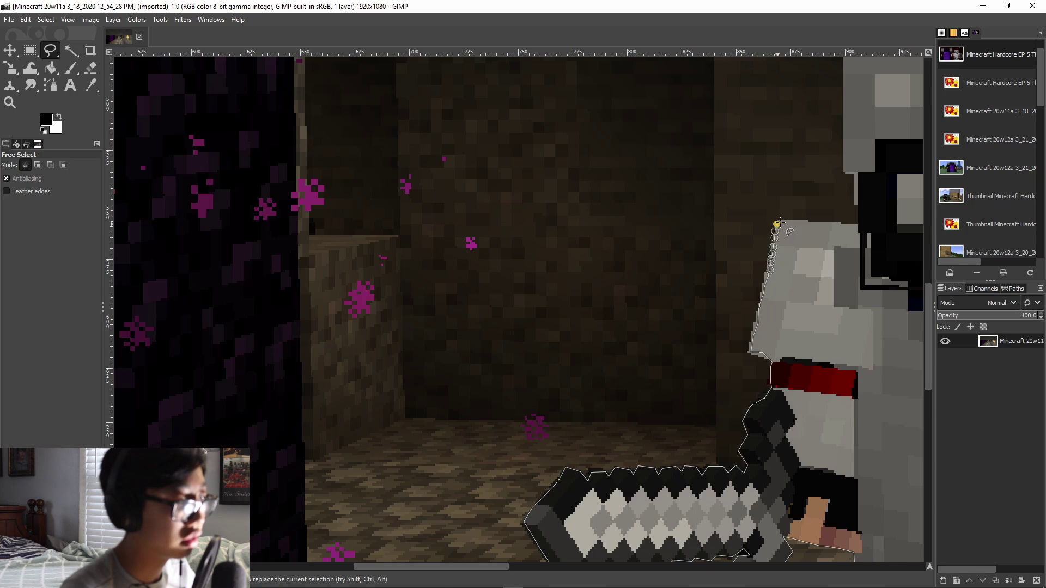
# Trace the top edge of the shoulder across to where it meets the character's head.
pyautogui.click(782, 222)
pyautogui.moveTo(790, 223); pyautogui.dragTo(802, 223)
pyautogui.moveTo(815, 223); pyautogui.dragTo(849, 226)
pyautogui.click(854, 227)
pyautogui.click(860, 228)
# Trace up the side of the head to the helmet's lower corner, and close the outline into a selection.
pyautogui.click(859, 218)
pyautogui.click(861, 211)
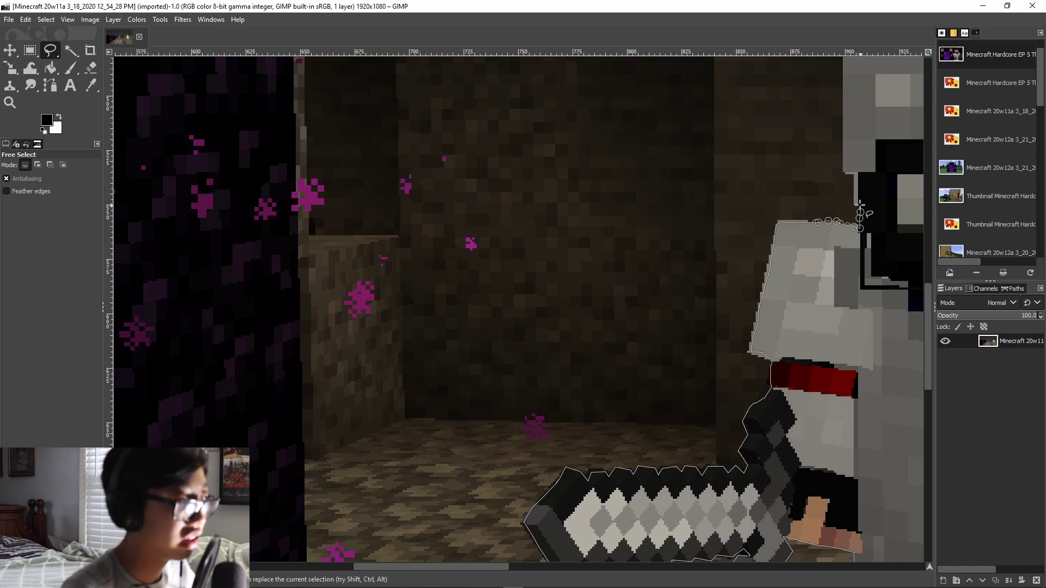
pyautogui.click(859, 202)
pyautogui.click(855, 203)
pyautogui.click(856, 183)
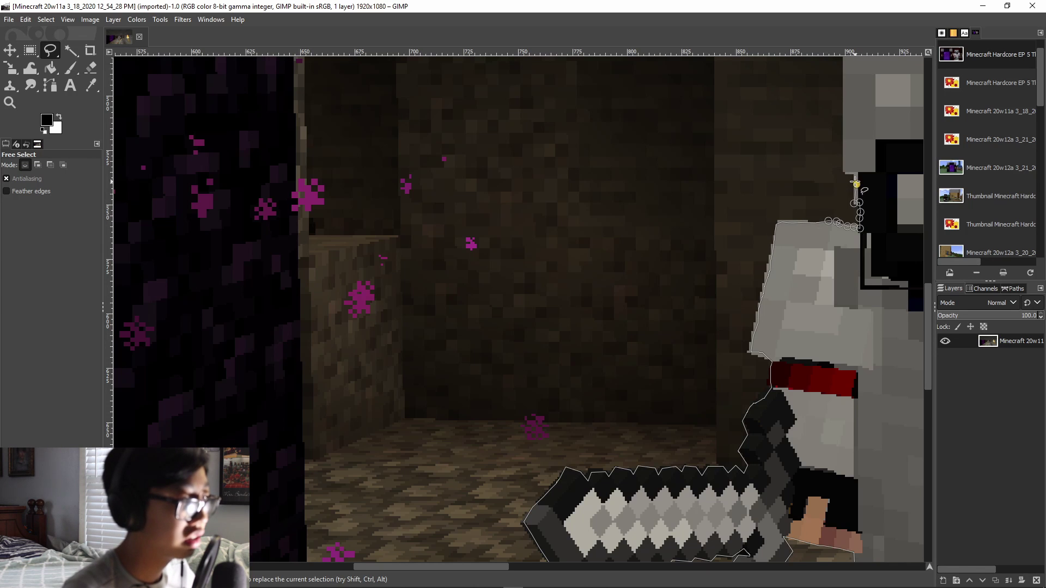
pyautogui.click(855, 174)
pyautogui.doubleClick(846, 174)
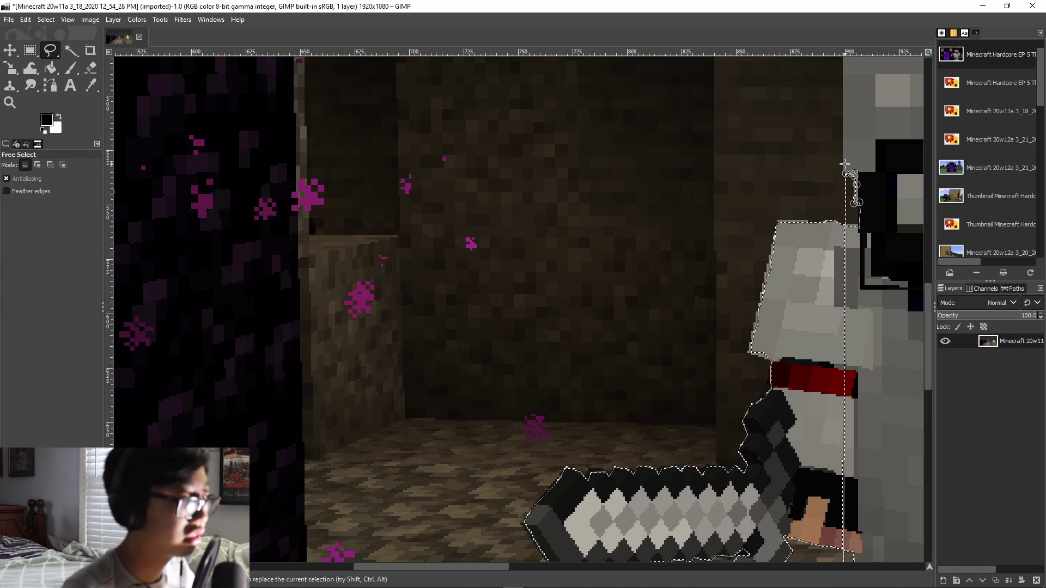
pyautogui.press('Return')
# Revert the zoom to 67% and check the arm-and-sword selection against the whole screenshot.
pyautogui.scroll(-5, 812, 266)
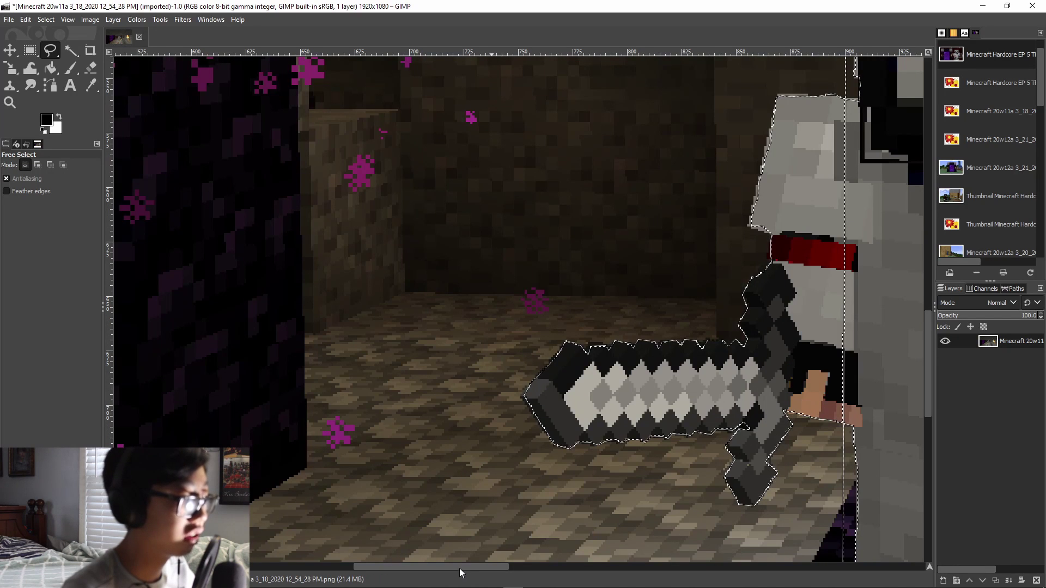
pyautogui.moveTo(459, 568); pyautogui.dragTo(490, 566)
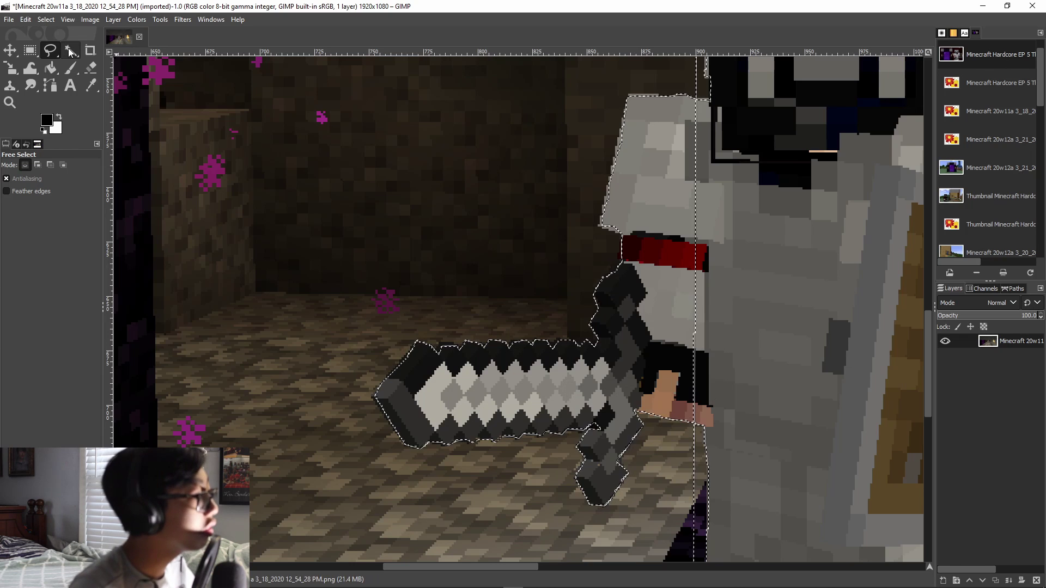
pyautogui.click(64, 20)
pyautogui.moveTo(109, 71)
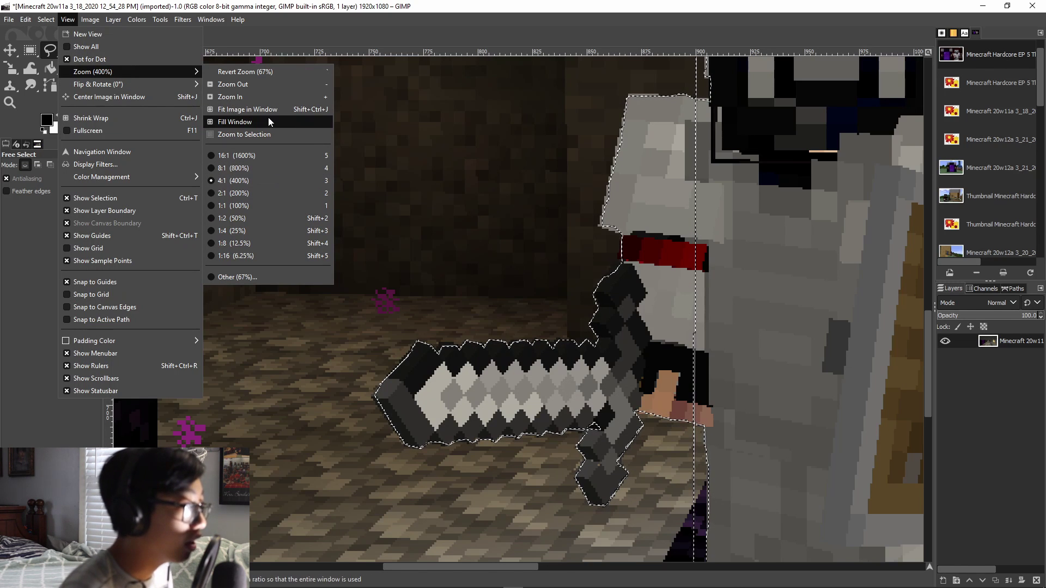
pyautogui.click(69, 20)
pyautogui.press('Return')
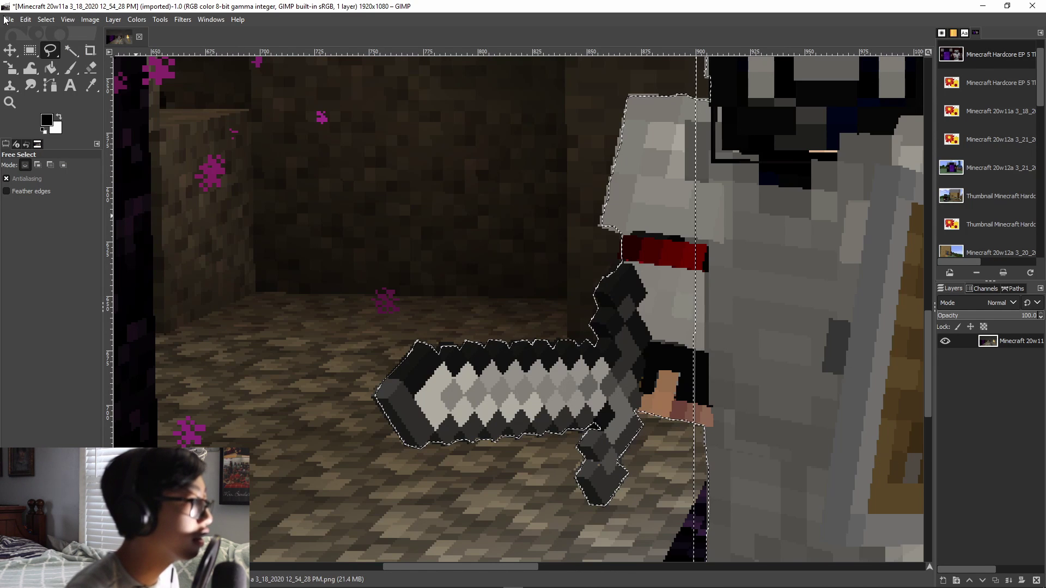
pyautogui.click(69, 20)
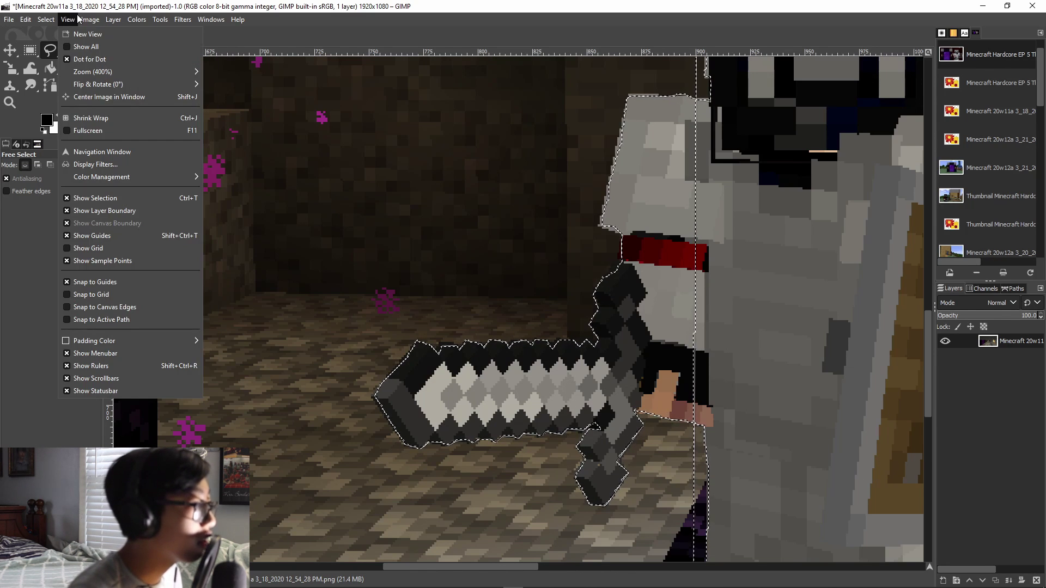
pyautogui.click(76, 20)
pyautogui.click(74, 22)
pyautogui.moveTo(87, 74)
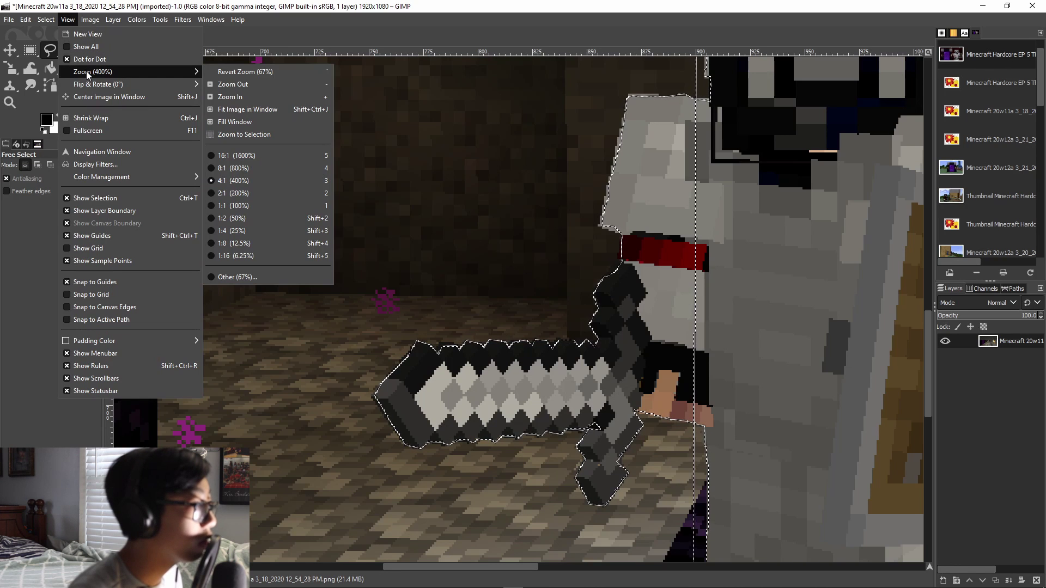
pyautogui.click(268, 71)
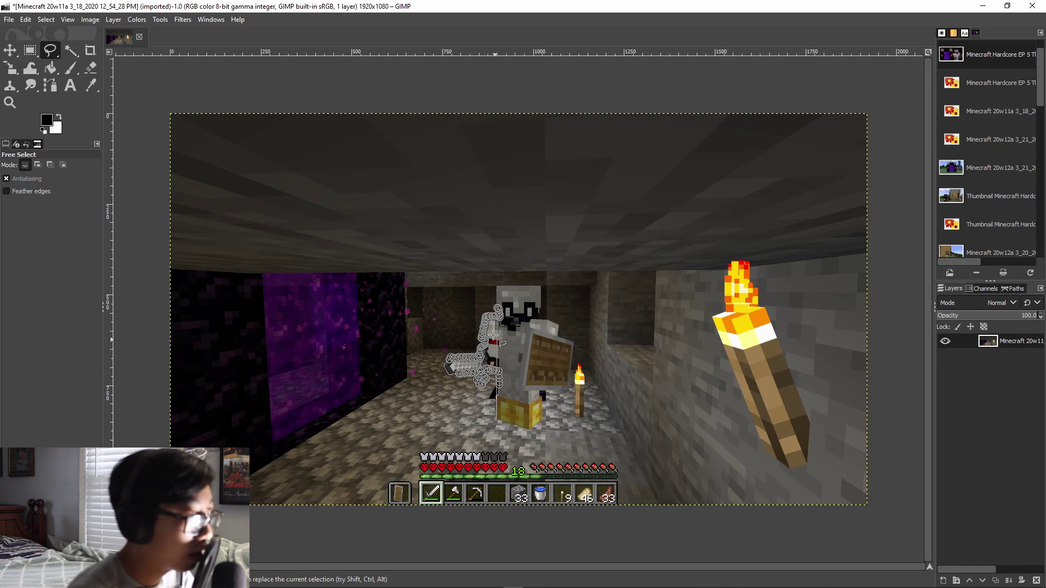
# Cut the selected arm and sword, paste them back, and turn the floating selection into a new layer.
pyautogui.moveTo(494, 334); pyautogui.dragTo(498, 313)
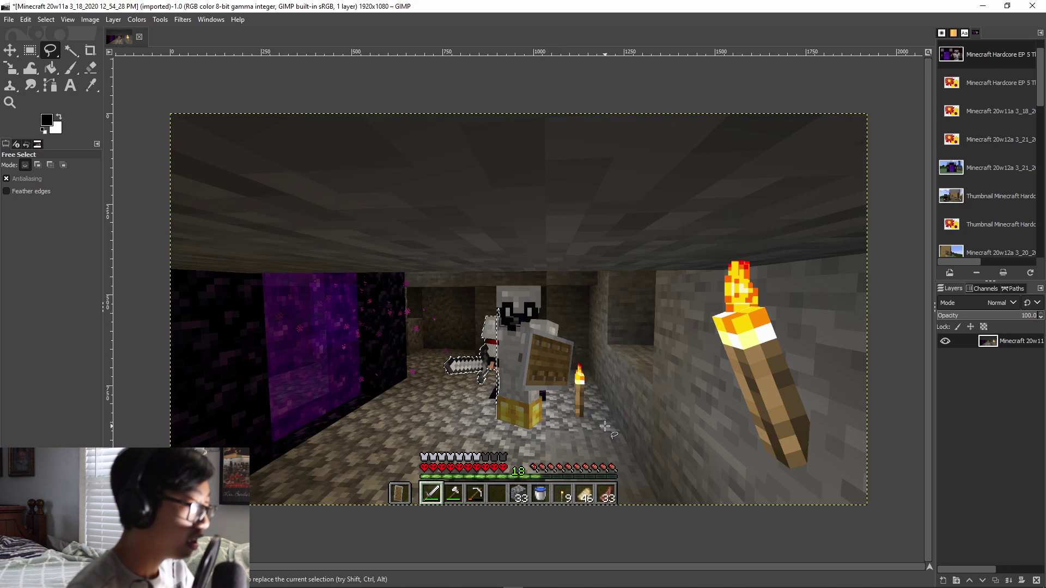
pyautogui.hotkey('ctrl', 'c')
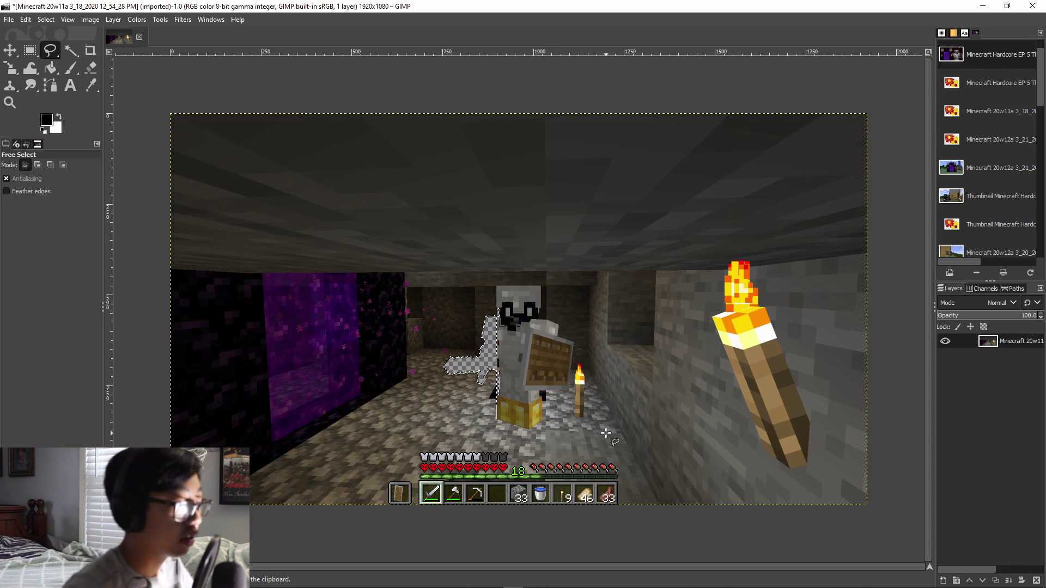
pyautogui.hotkey('ctrl', 'v')
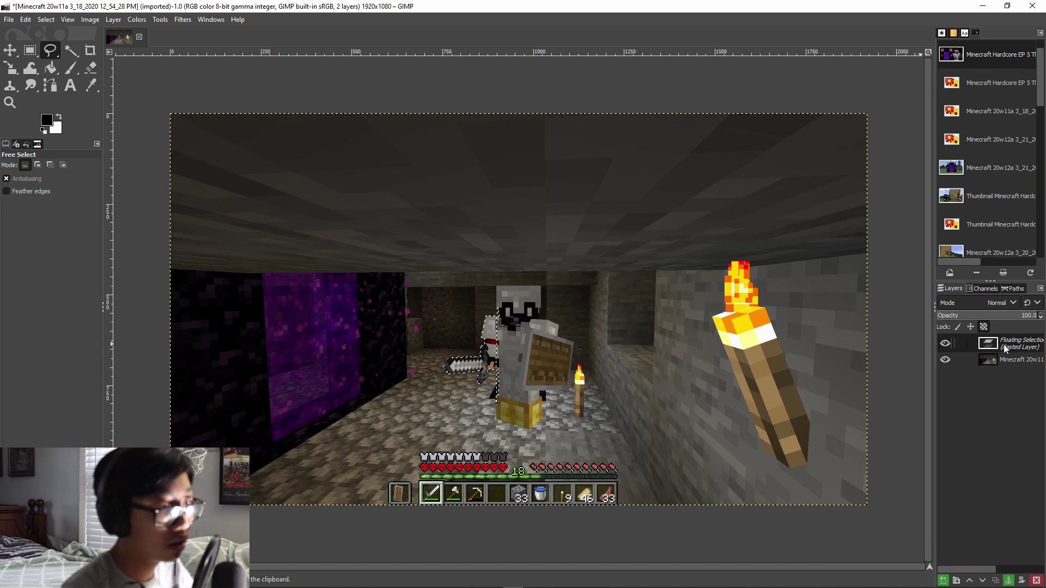
pyautogui.click(10, 50)
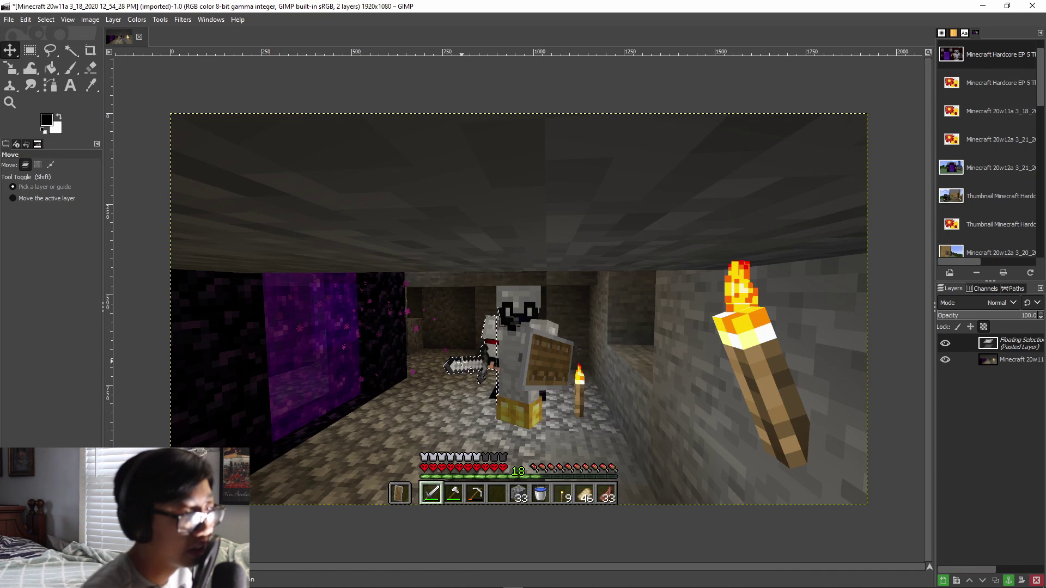
pyautogui.rightClick(1018, 345)
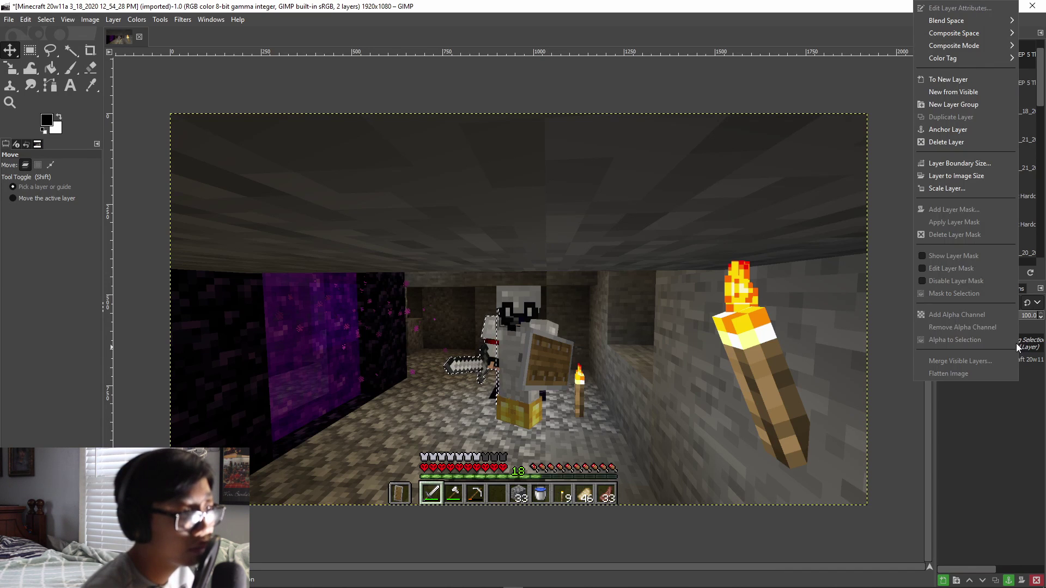
pyautogui.click(966, 81)
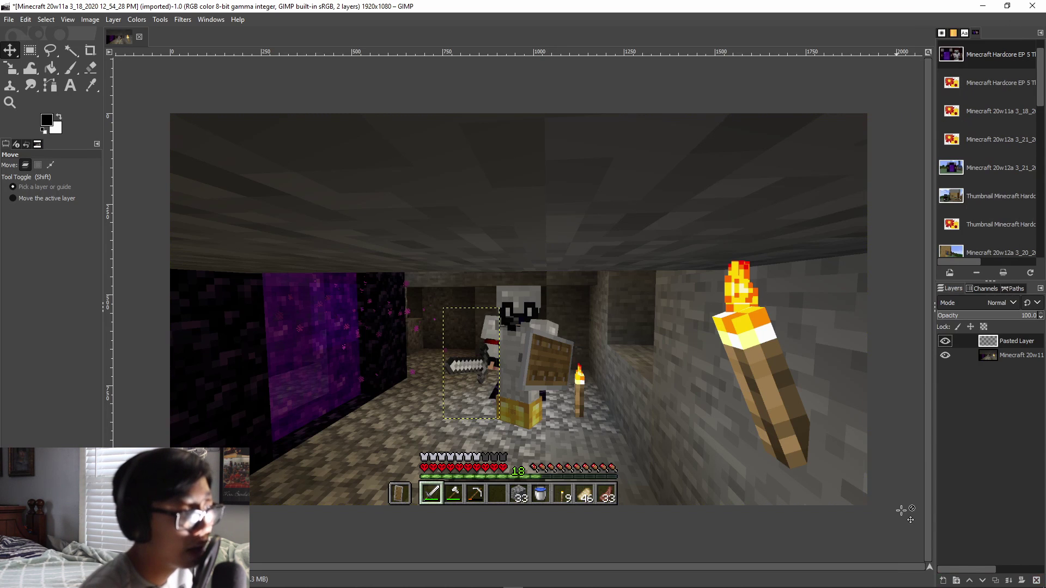
# Delete the original screenshot layer and move the pasted arm-and-sword cutout to the right of the canvas center.
pyautogui.click(1006, 355)
pyautogui.rightClick(1007, 355)
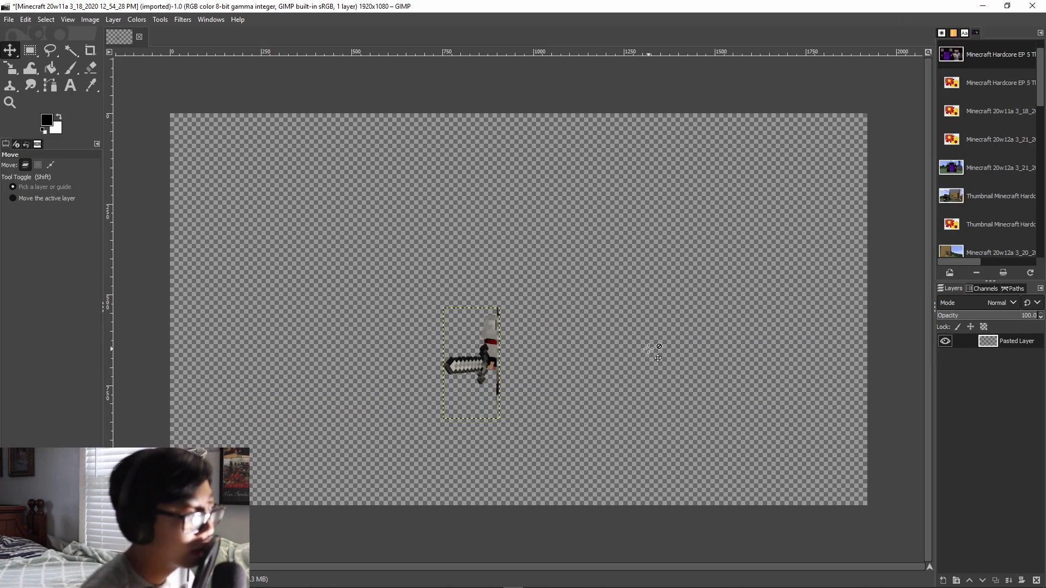
pyautogui.moveTo(481, 372); pyautogui.dragTo(626, 384)
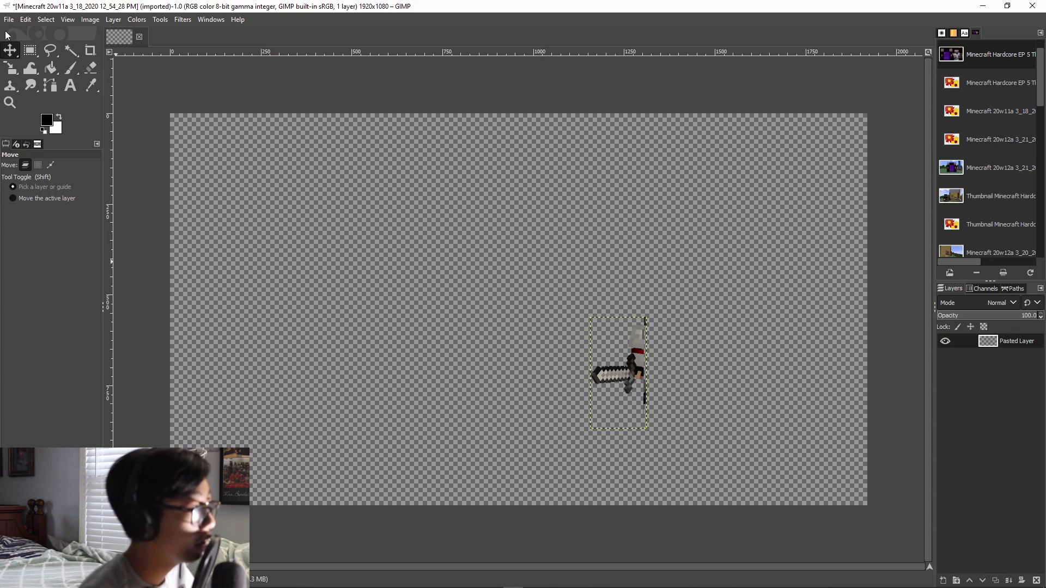
# Try to enlarge the arm-and-sword cutout proportionally to 395 × 783 px, shifting it slightly while adjusting the scale.
pyautogui.click(7, 69)
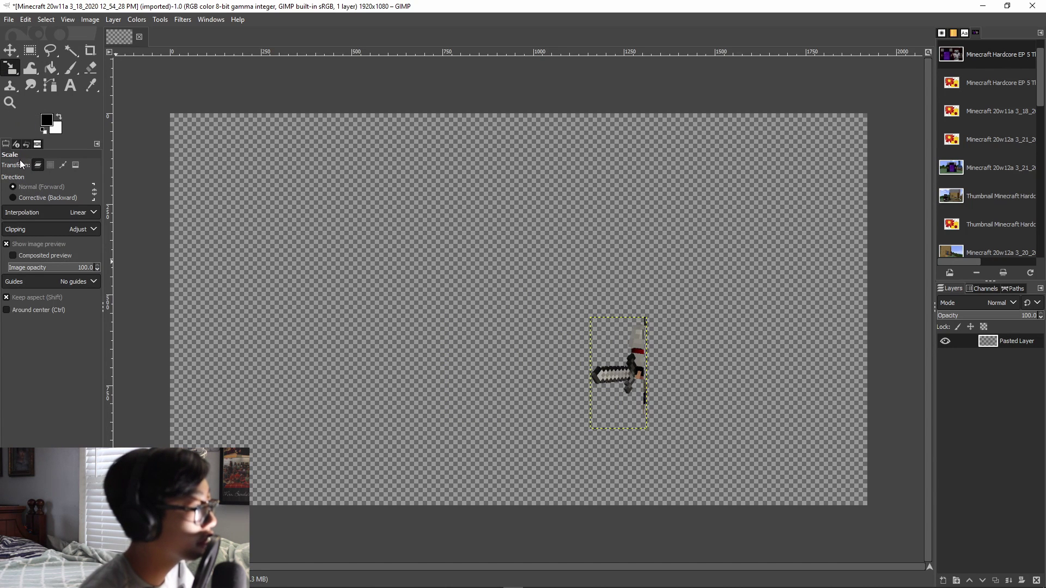
pyautogui.click(629, 386)
pyautogui.moveTo(592, 318); pyautogui.dragTo(352, 192)
pyautogui.moveTo(574, 290); pyautogui.dragTo(618, 394)
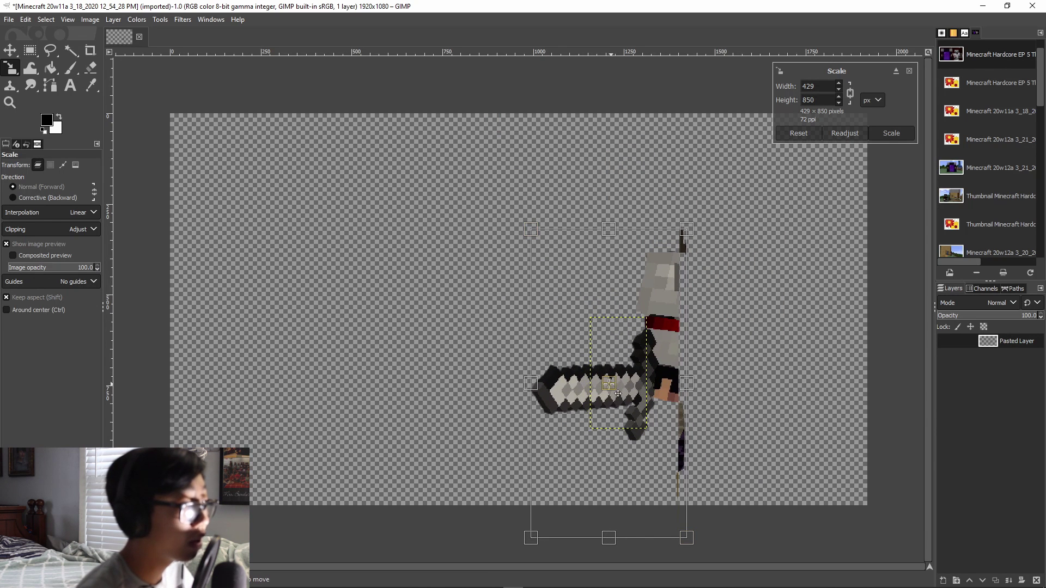
pyautogui.moveTo(532, 234); pyautogui.dragTo(544, 255)
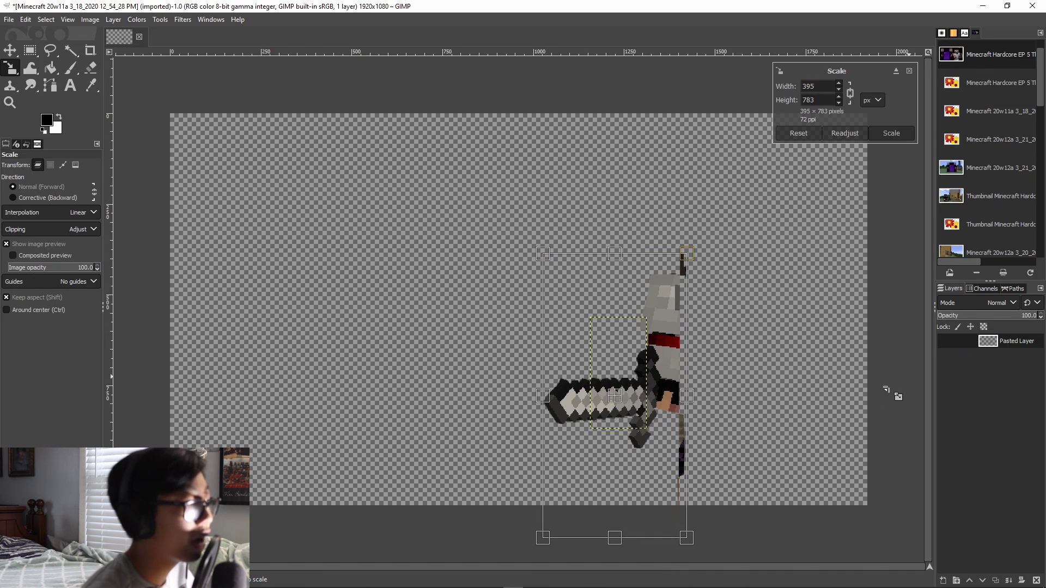
# Add the nether screenshot 12_55_24 PM.png from the EP 2 folder as a layer and place it beneath the arm-and-sword layer.
pyautogui.click(594, 580)
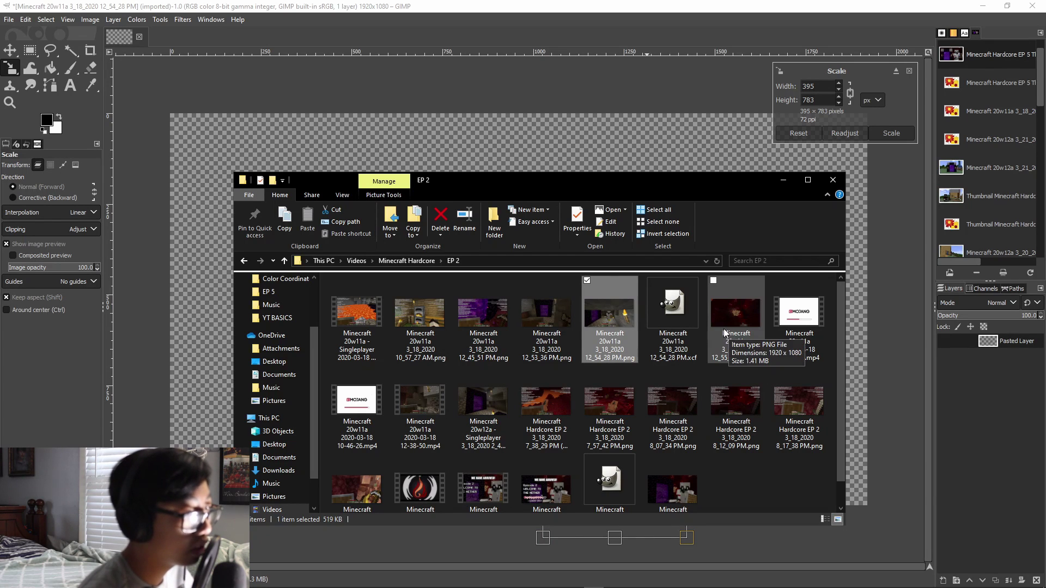
pyautogui.moveTo(720, 326); pyautogui.dragTo(598, 153)
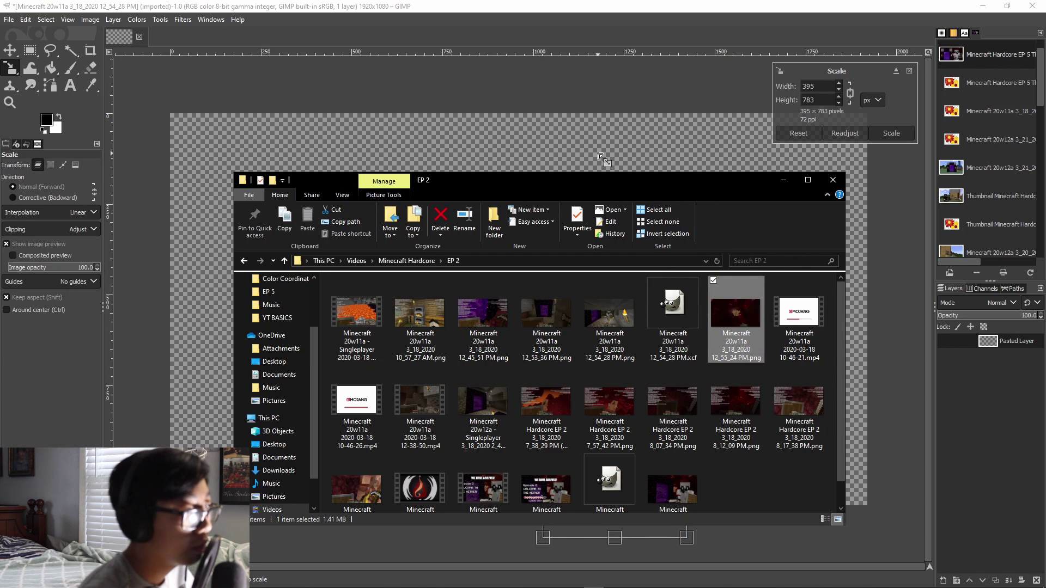
pyautogui.click(786, 178)
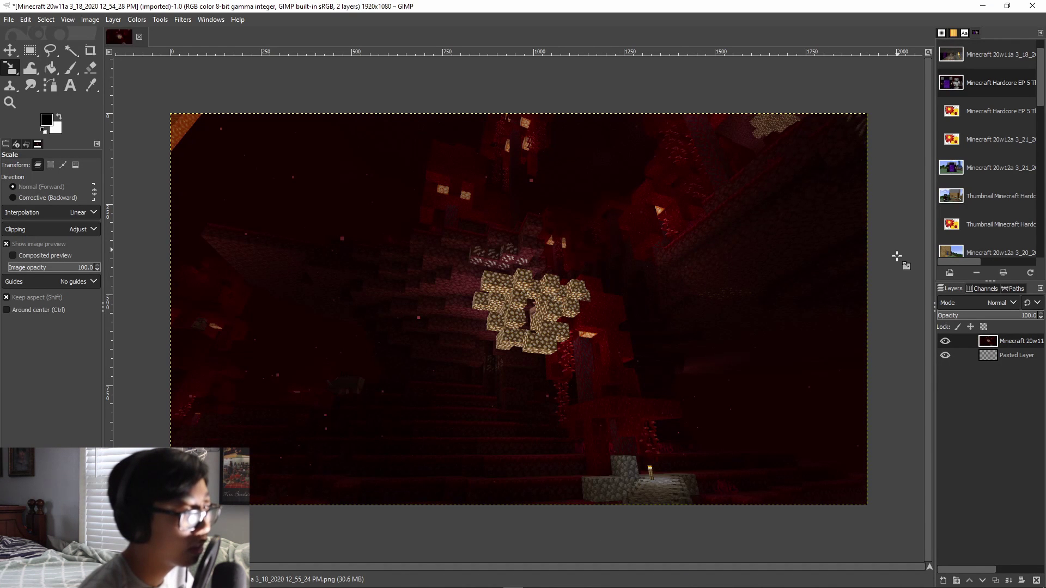
pyautogui.moveTo(994, 365); pyautogui.dragTo(1002, 343)
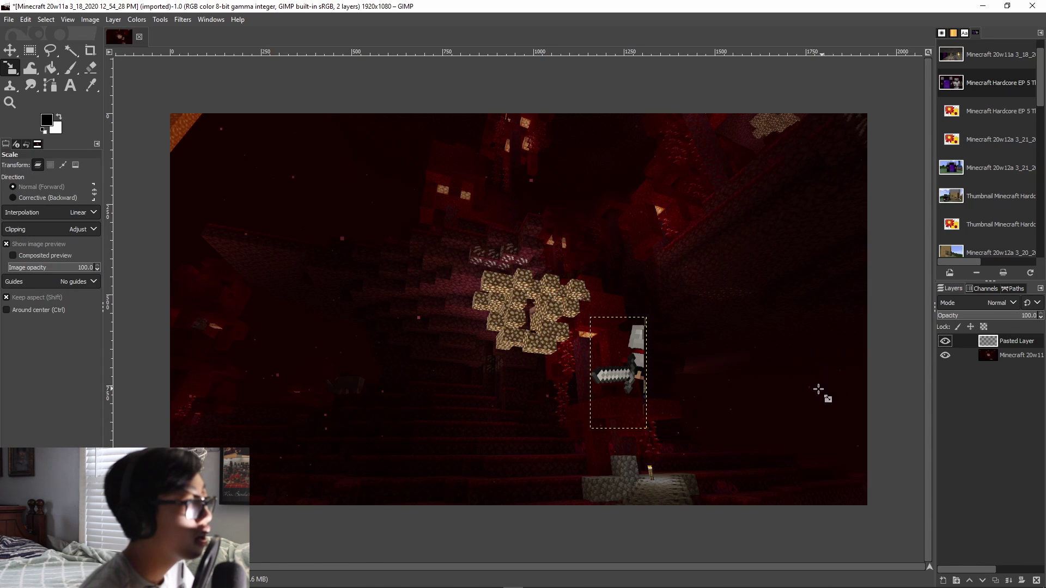
# Create a wide text box over the upper-left part of the nether background and enter HI.
pyautogui.click(69, 85)
pyautogui.moveTo(274, 176); pyautogui.dragTo(561, 294)
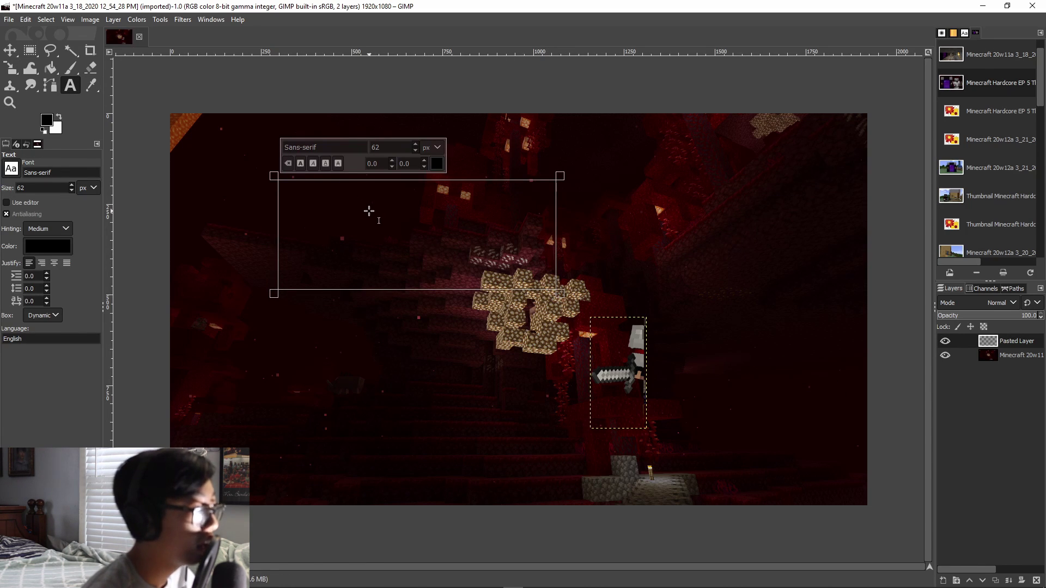
pyautogui.write('HI')
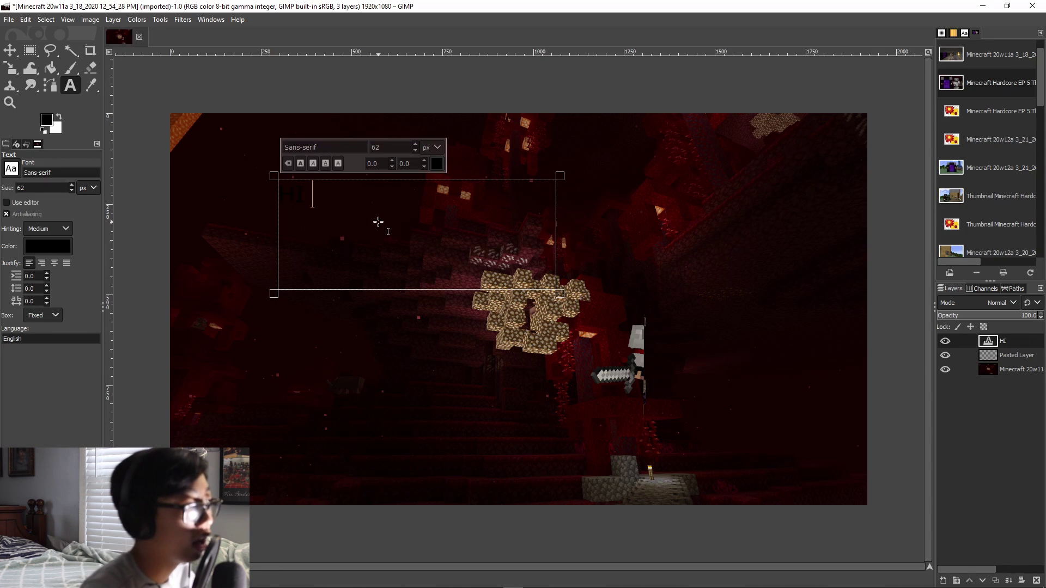
# Change the text colour to white (ffffff) and add Hi after the existing word.
pyautogui.click(440, 163)
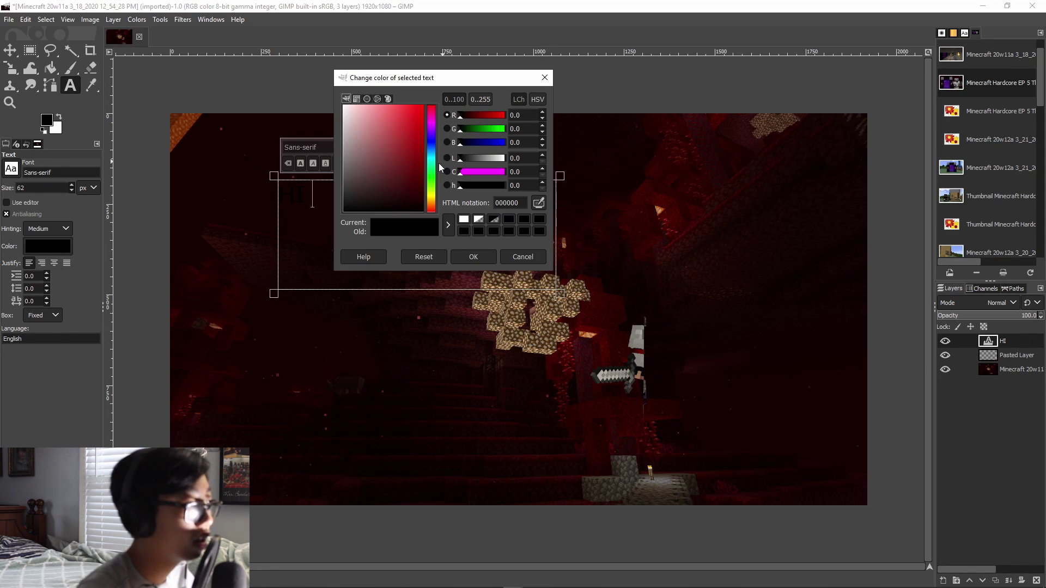
pyautogui.moveTo(361, 160); pyautogui.dragTo(337, 102)
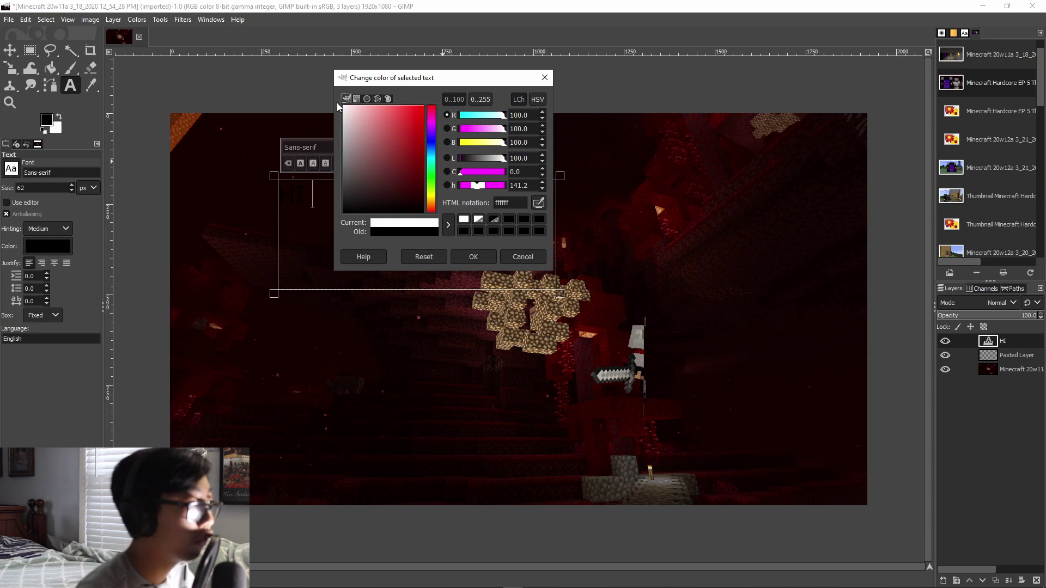
pyautogui.click(473, 257)
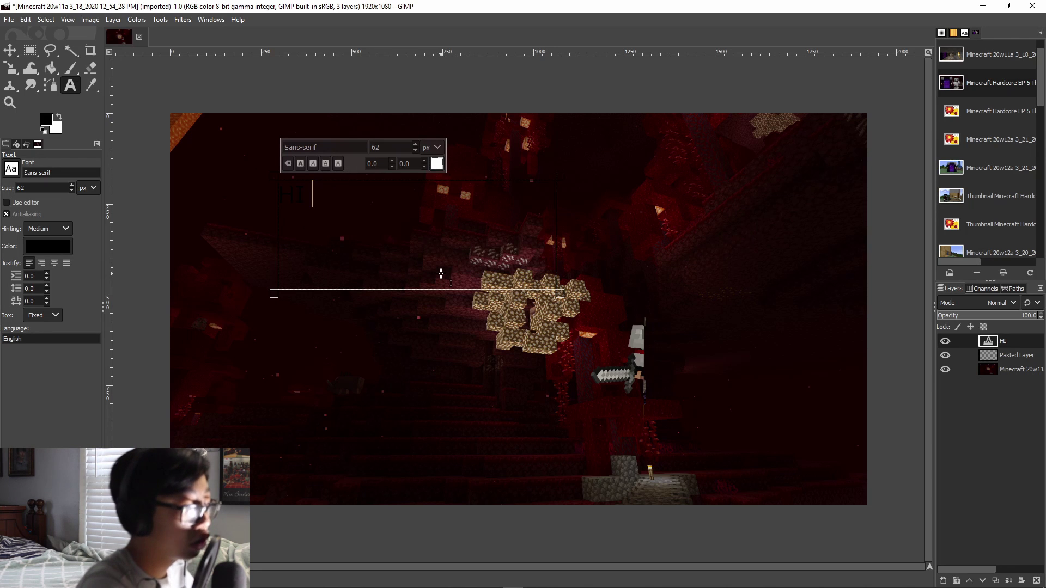
pyautogui.write('Hi')
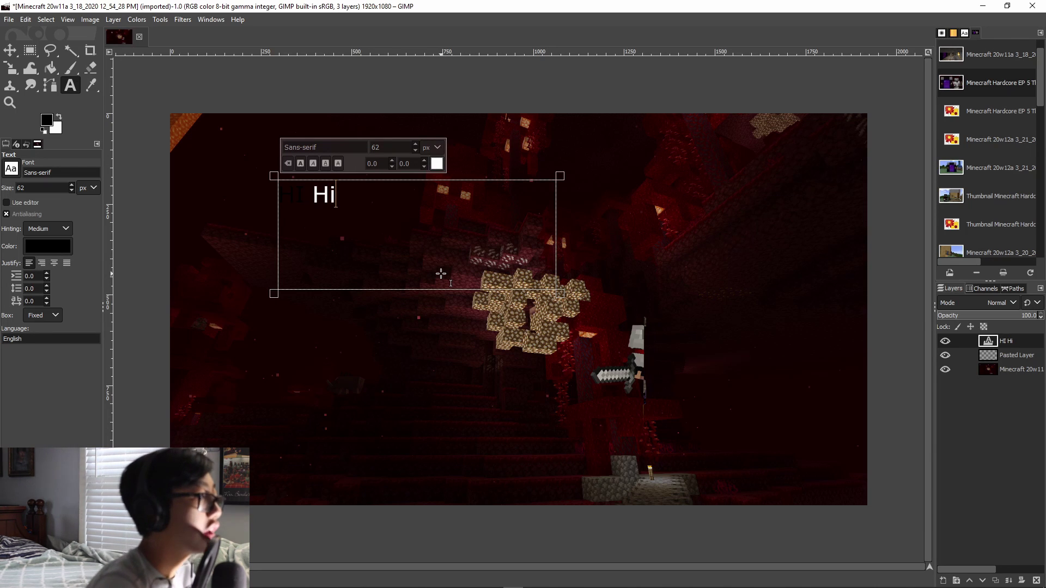
# Select all the text in the box and recolour it white (ffffff).
pyautogui.press('Left')
pyautogui.press('Left')
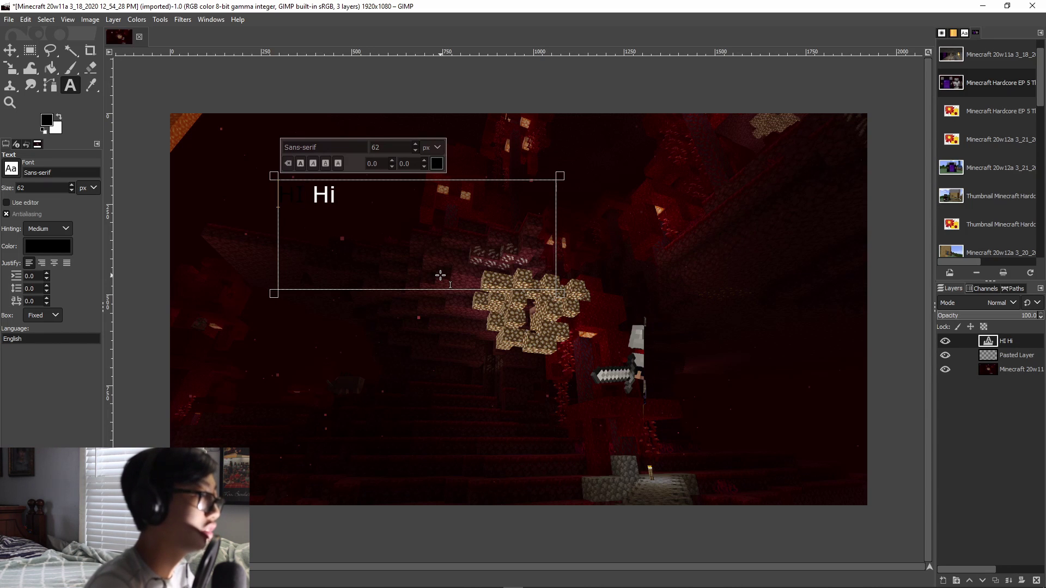
pyautogui.press('Right')
pyautogui.press('Right')
pyautogui.hotkey('ctrl', 'a')
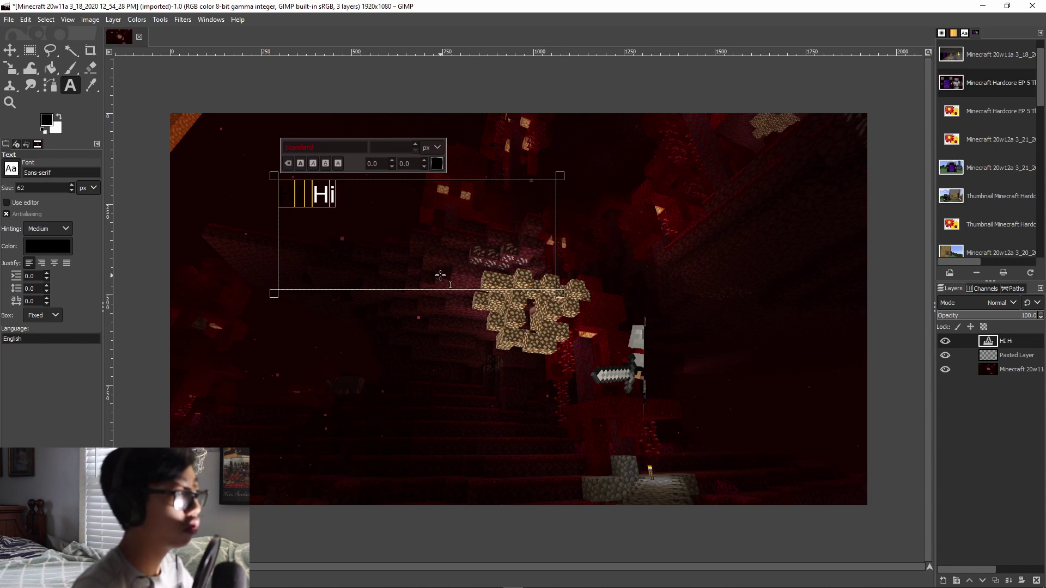
pyautogui.click(436, 164)
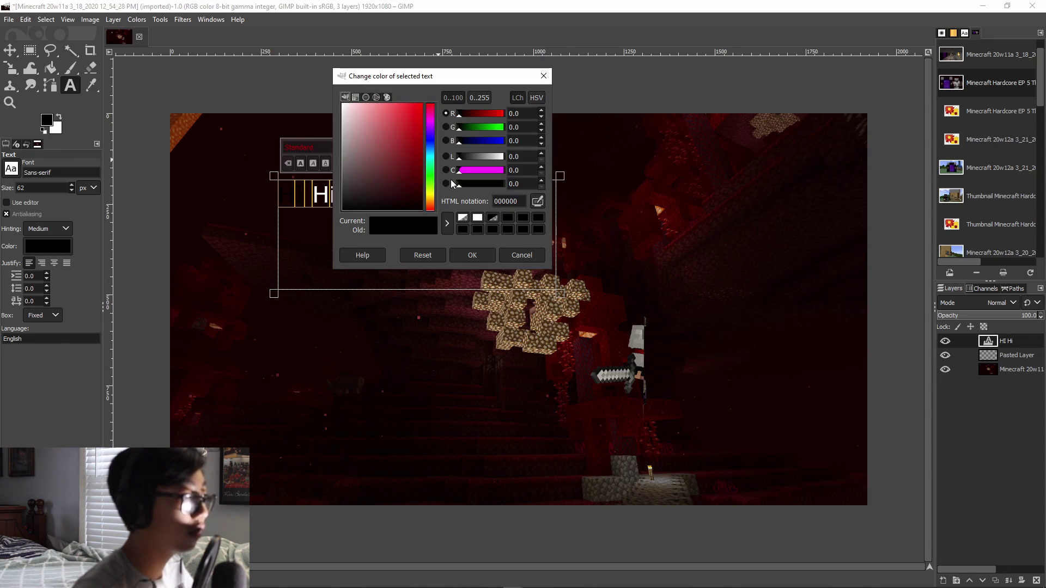
pyautogui.moveTo(373, 129); pyautogui.dragTo(331, 89)
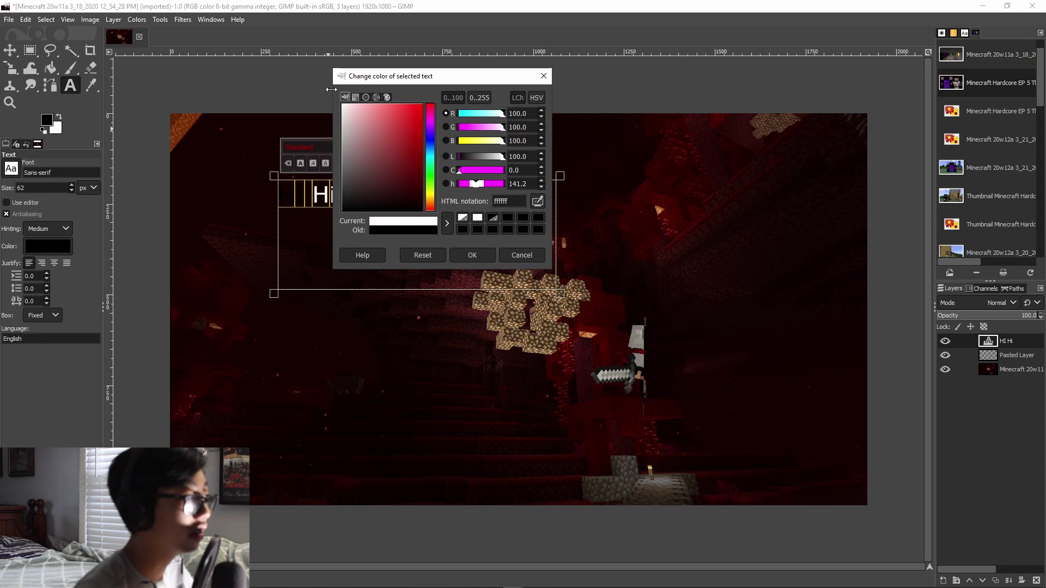
pyautogui.click(477, 256)
pyautogui.click(382, 211)
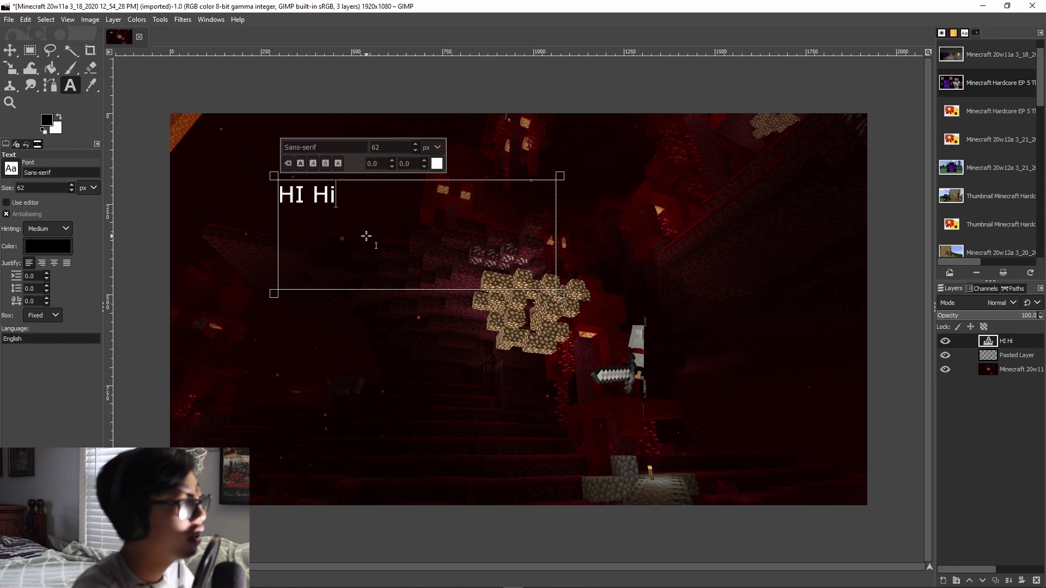
# Delete all the text, leaving the text box empty.
pyautogui.press('BackSpace')
pyautogui.press('BackSpace')
pyautogui.press('BackSpace')
pyautogui.press('BackSpace')
pyautogui.press('BackSpace')
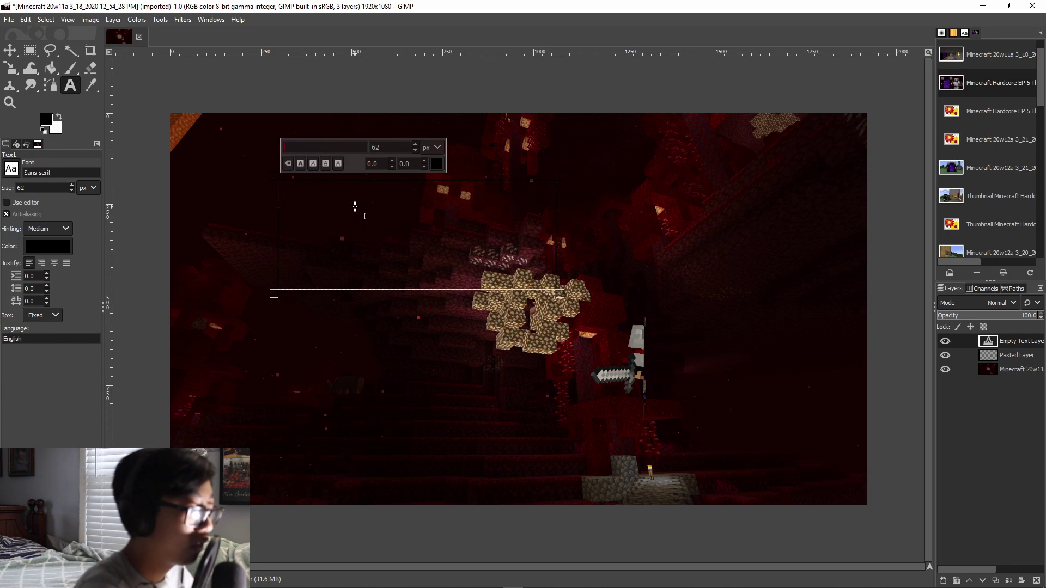
# Try out the Yu Gothic font family on the empty text box and leave text editing.
pyautogui.write('Yu Gothic')
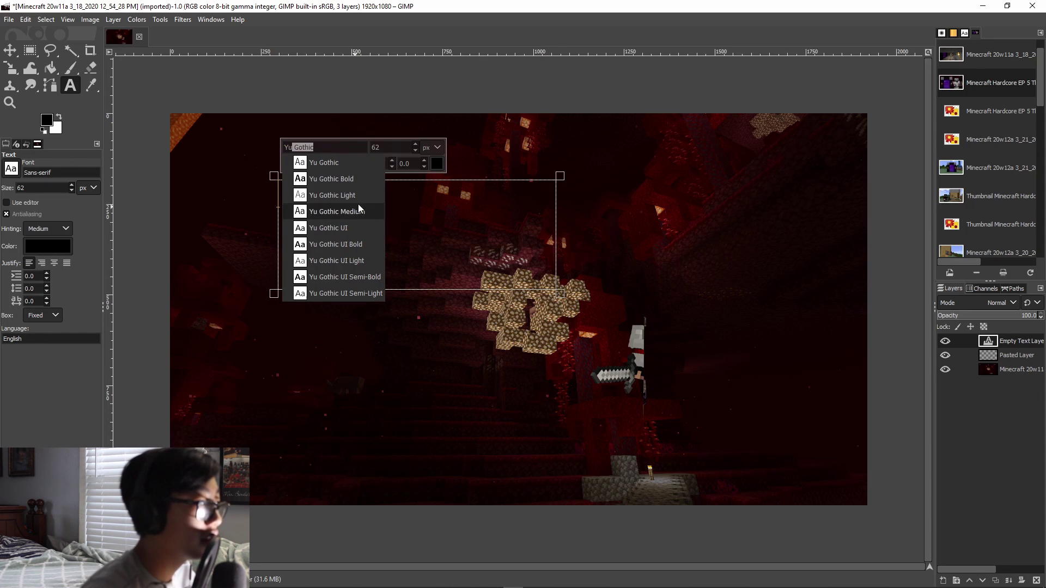
pyautogui.click(327, 227)
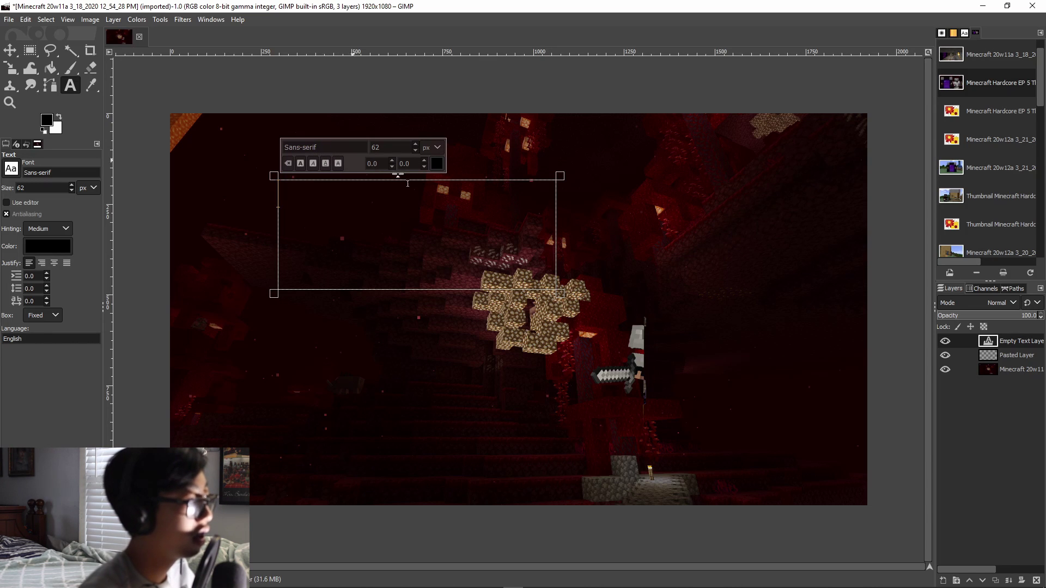
pyautogui.click(497, 343)
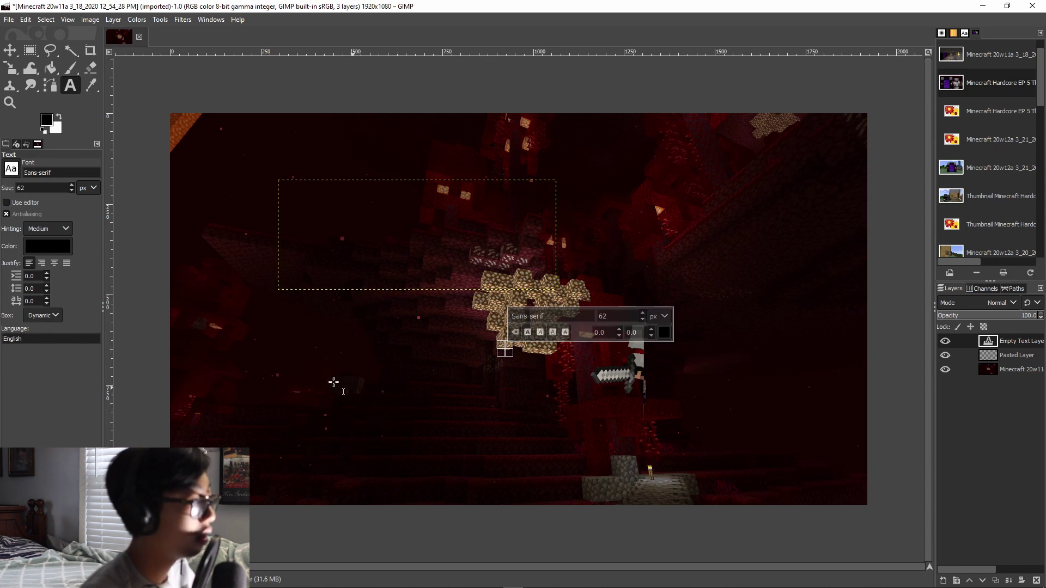
pyautogui.click(10, 50)
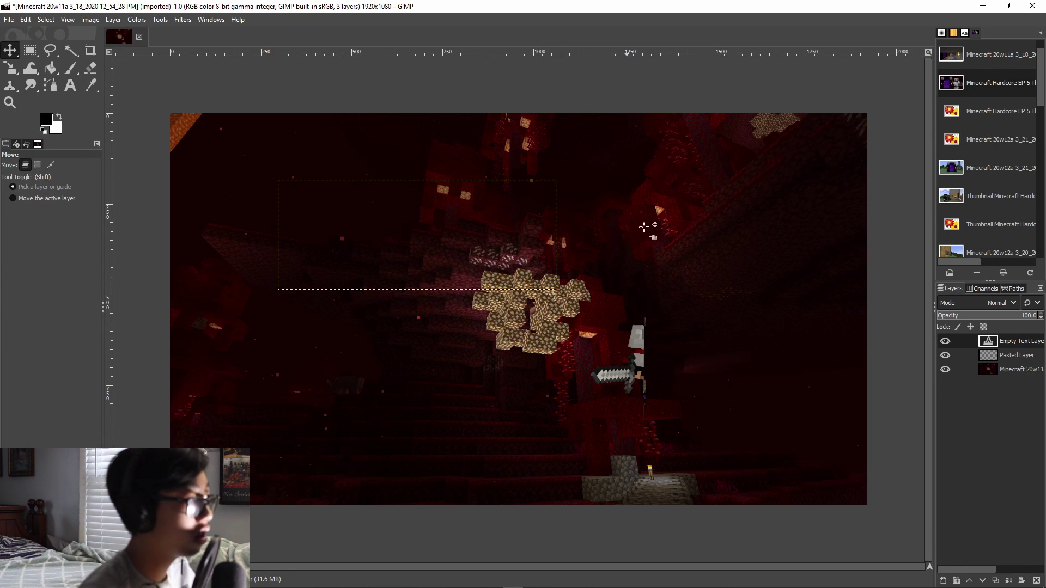
# Activate the arm-and-sword layer and draw rectangular selections around it, ending with a 131 × 47 px one off its lower-right corner.
pyautogui.click(30, 51)
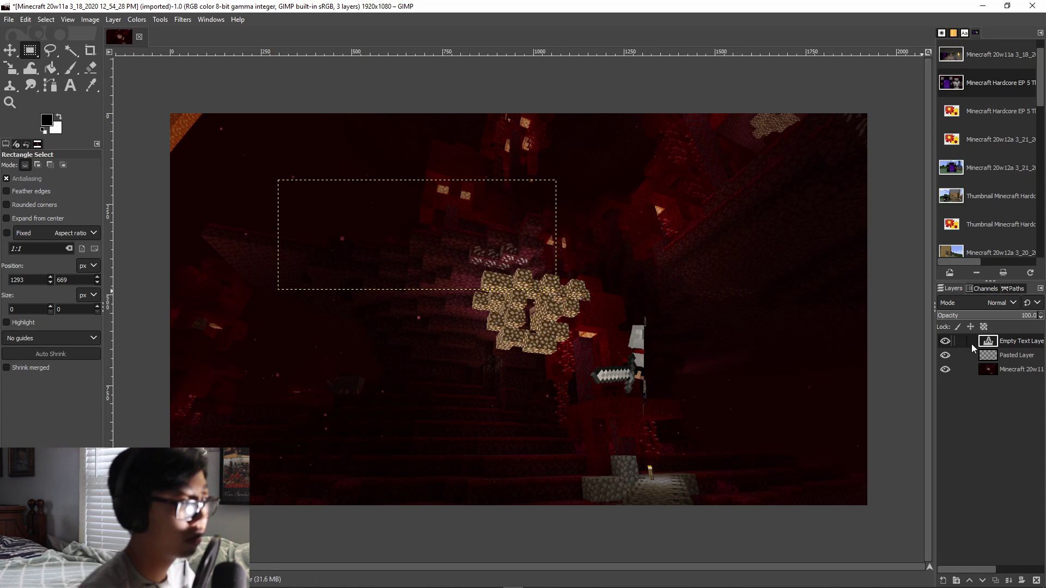
pyautogui.click(995, 353)
pyautogui.click(635, 345)
pyautogui.moveTo(600, 337); pyautogui.dragTo(643, 428)
pyautogui.moveTo(600, 334); pyautogui.dragTo(592, 317)
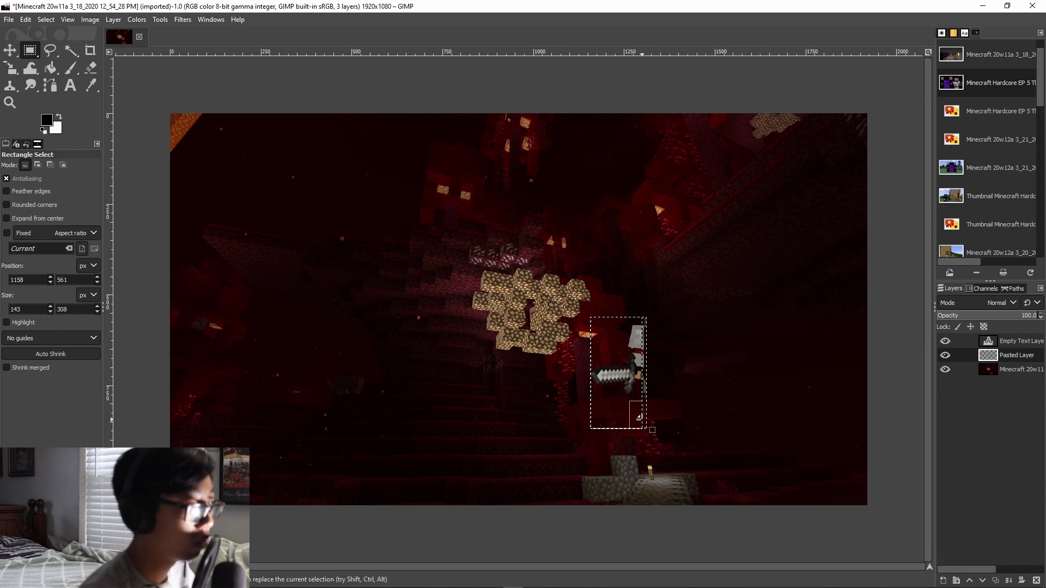
pyautogui.moveTo(642, 428); pyautogui.dragTo(690, 446)
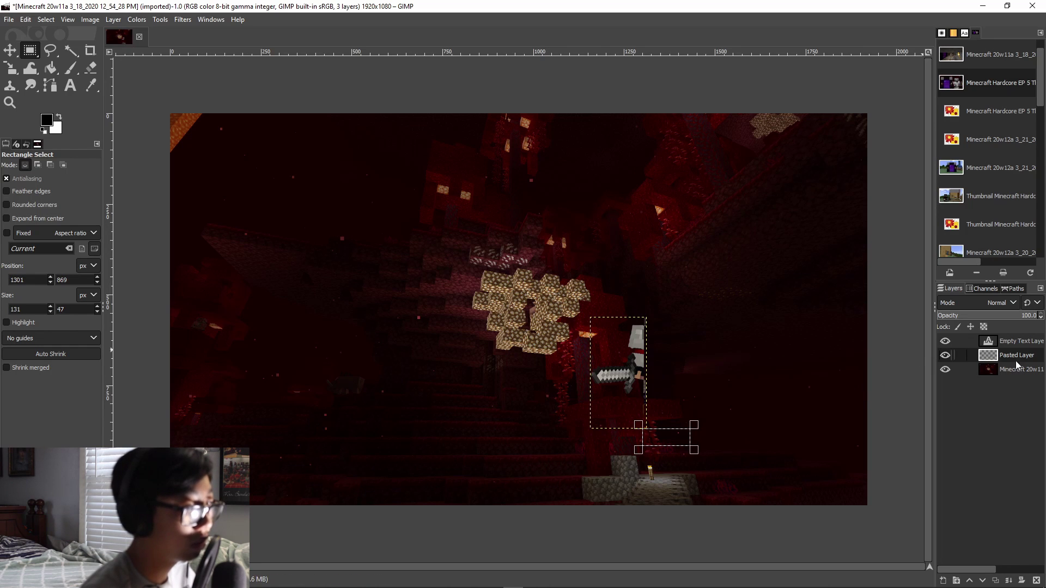
# Move the arm-and-sword layer up and to the left, onto the edge of the glowstone cluster.
pyautogui.click(990, 343)
pyautogui.click(989, 355)
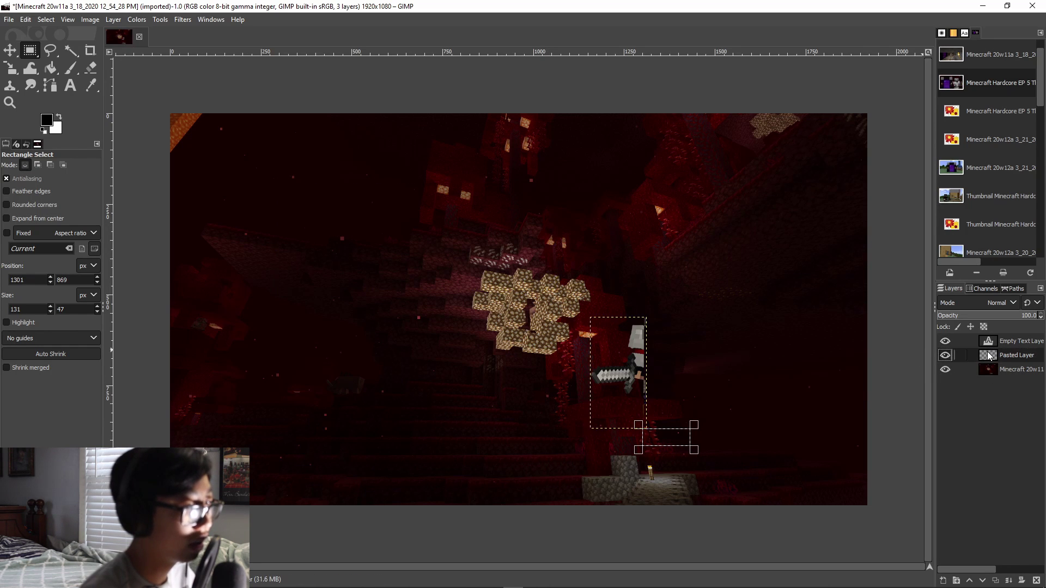
pyautogui.click(9, 50)
pyautogui.moveTo(614, 383); pyautogui.dragTo(573, 337)
# Try to scale the arm-and-sword layer, reselecting it in the layer stack.
pyautogui.click(13, 66)
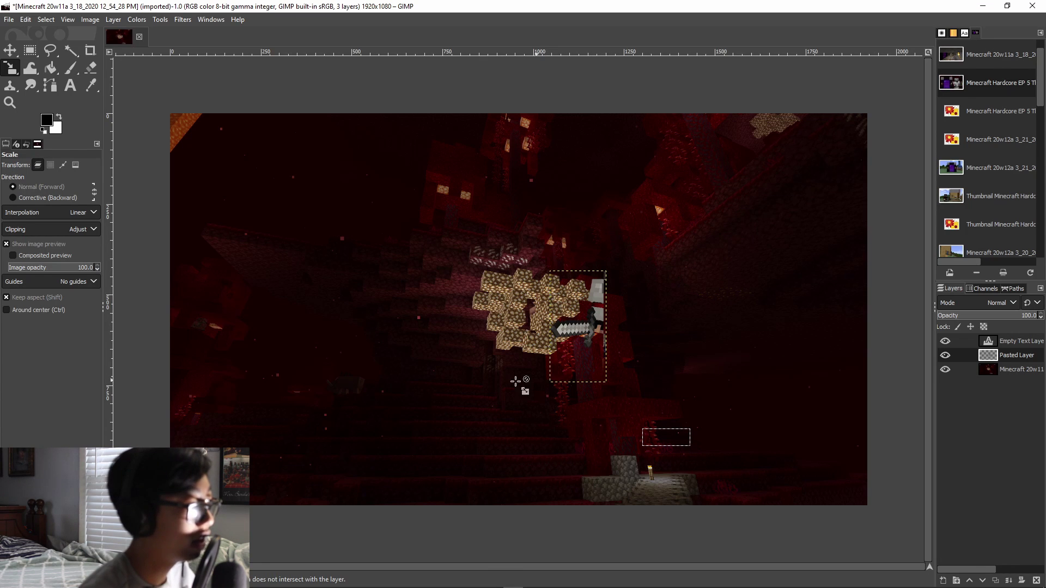
pyautogui.click(984, 346)
pyautogui.click(986, 355)
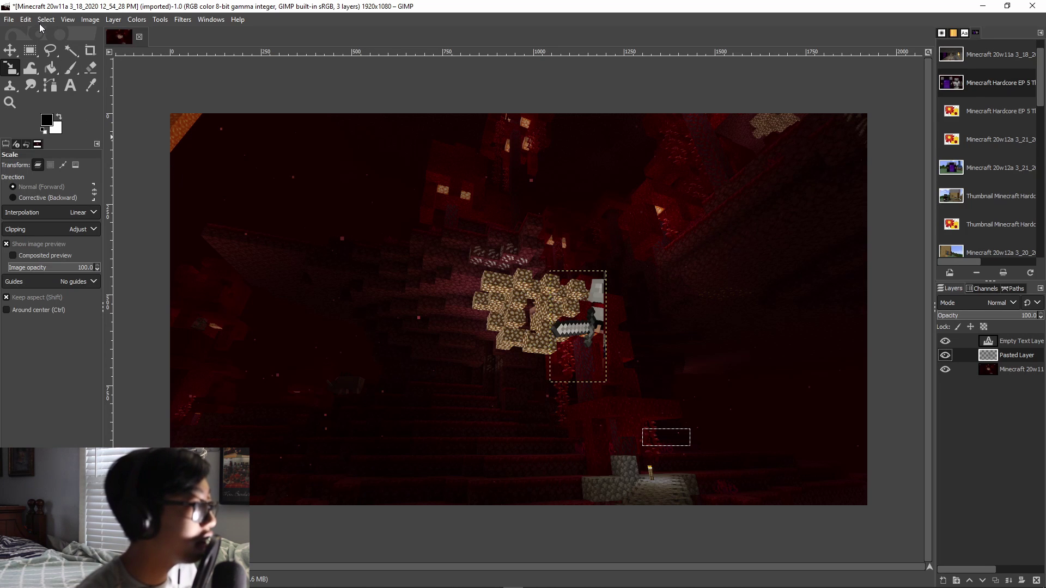
# Try to export the image as Minecraft 20w11a 3_18_2020 12_54_28 PM.png in the EP 2 folder, cancelling instead of replacing the existing file.
pyautogui.click(8, 20)
pyautogui.click(8, 20)
pyautogui.click(9, 19)
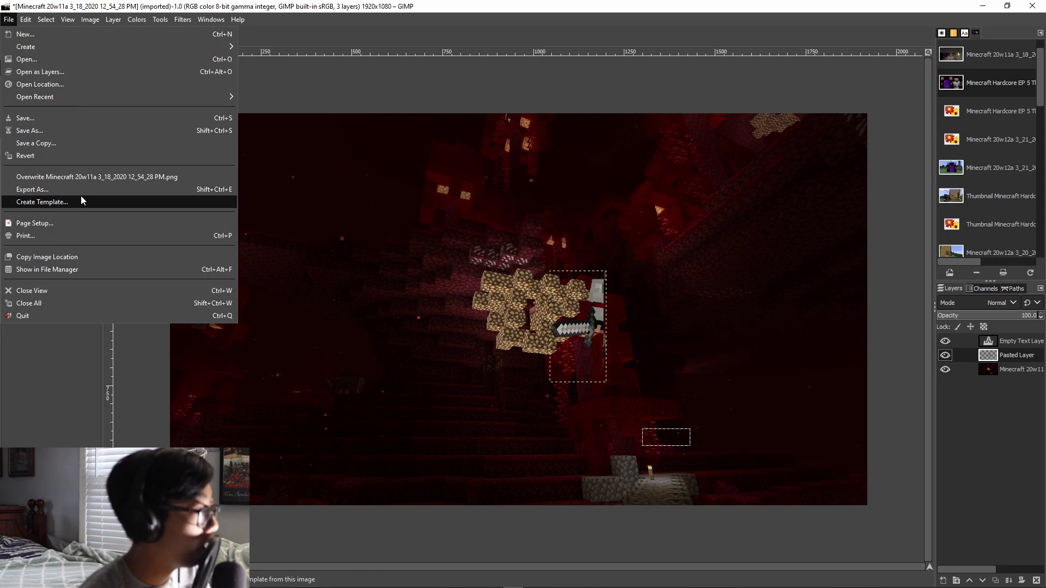
pyautogui.click(129, 192)
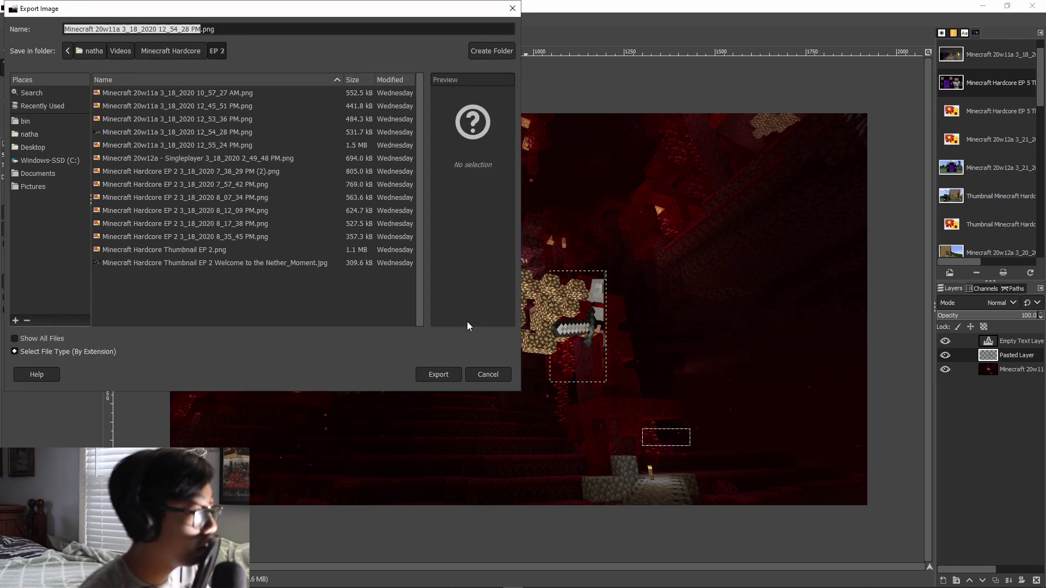
pyautogui.press('Return')
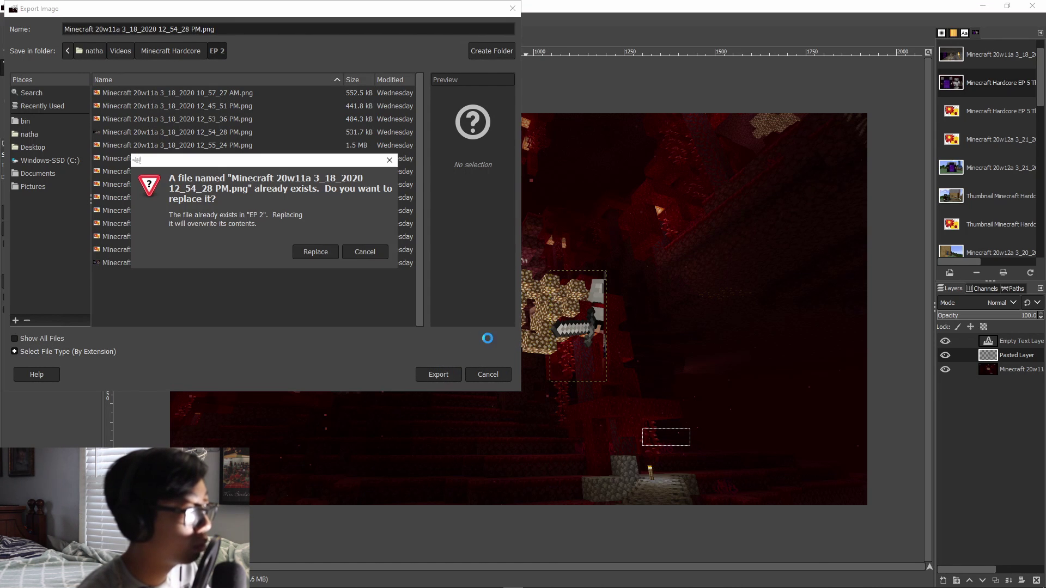
pyautogui.click(373, 254)
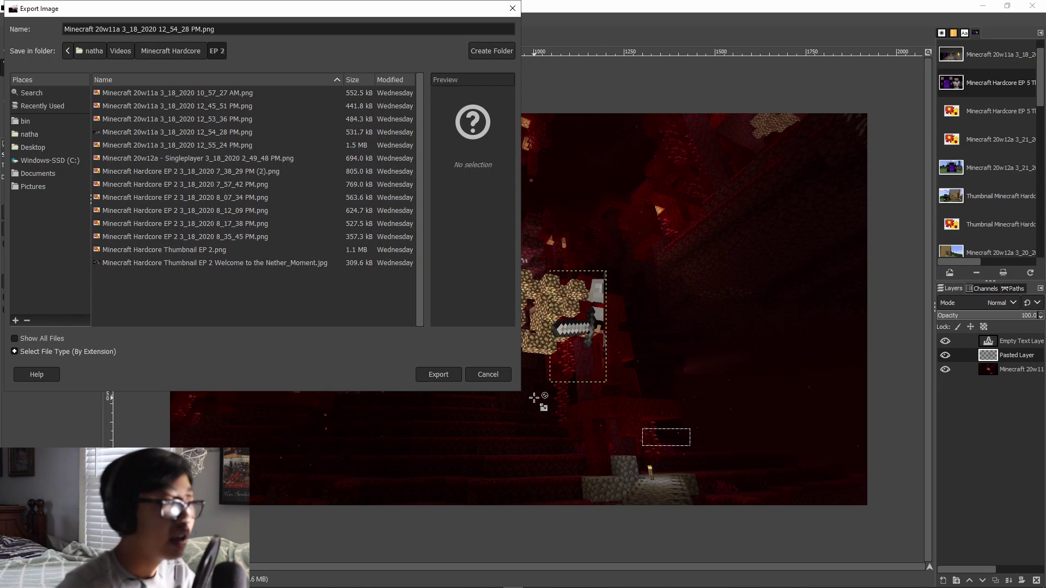
pyautogui.click(488, 376)
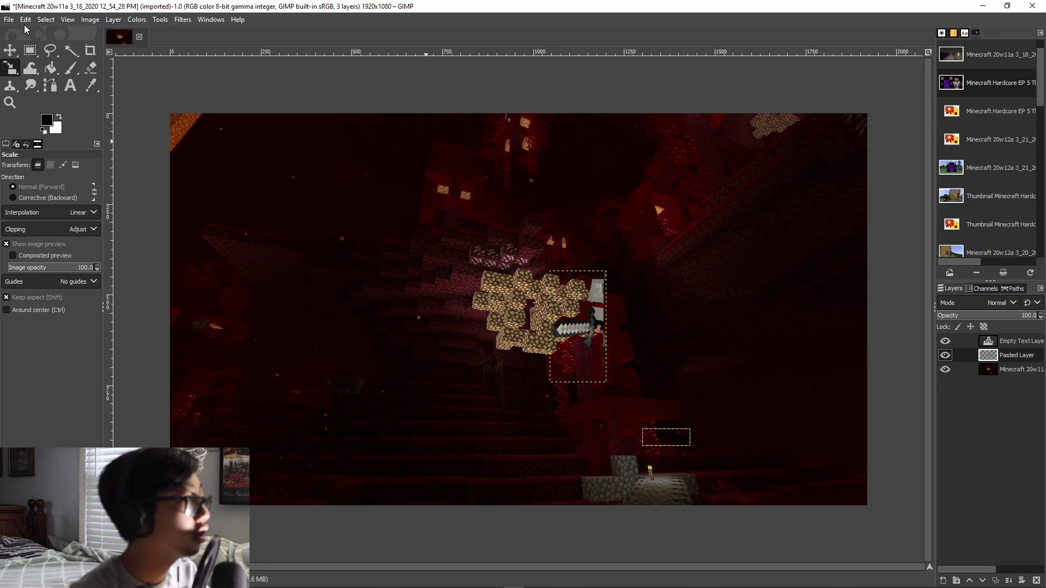
# Export the image as testytvid.png into the EP 2 folder with the default PNG options.
pyautogui.click(9, 19)
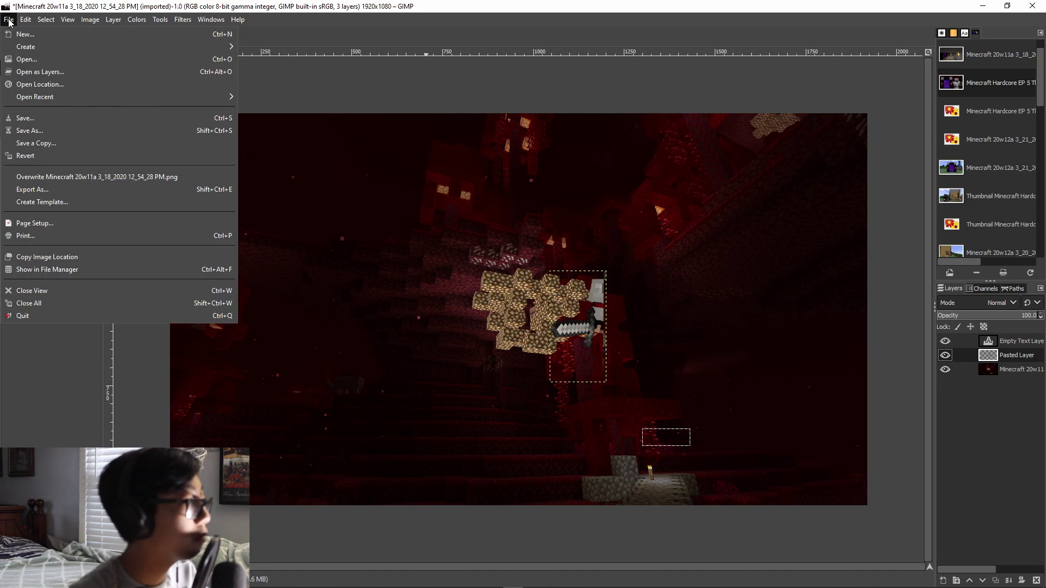
pyautogui.click(75, 191)
pyautogui.write('tes')
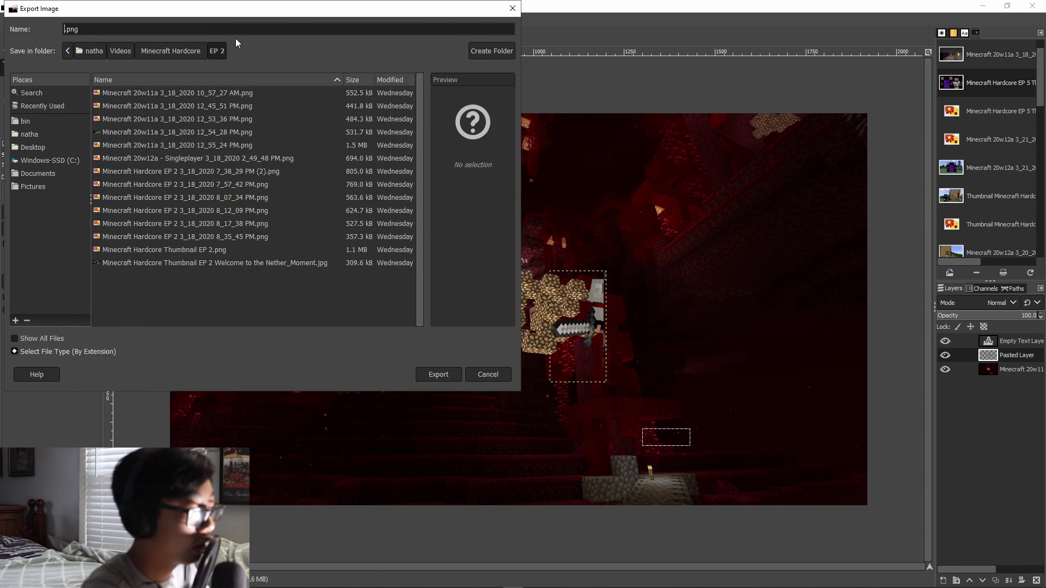
pyautogui.write('t')
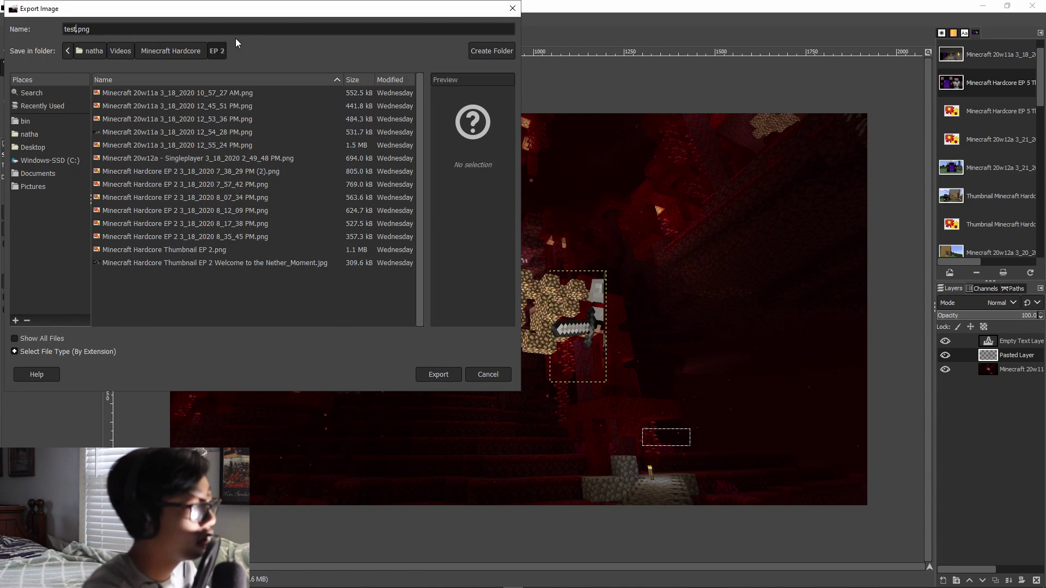
pyautogui.write('yt')
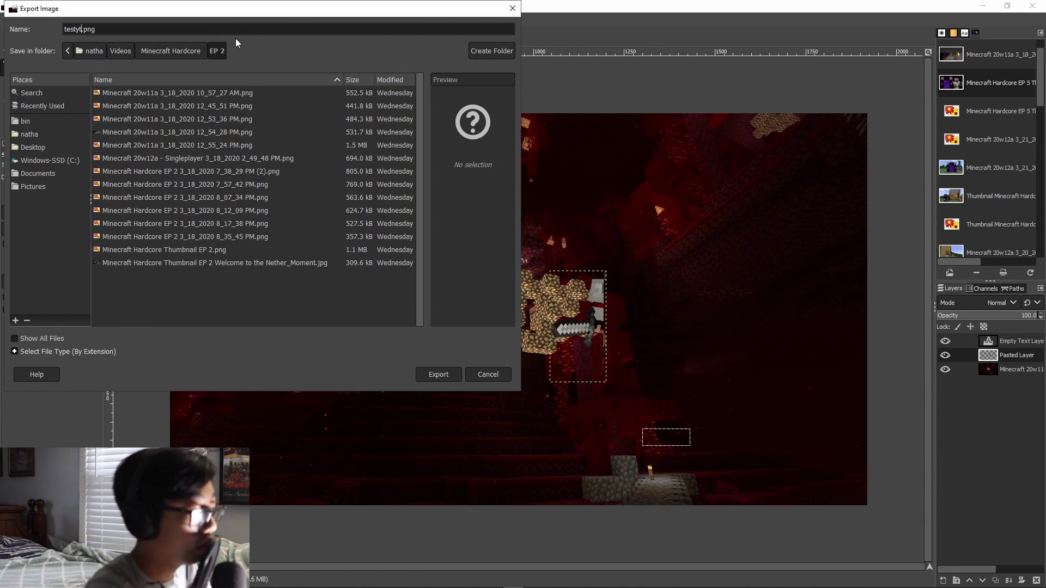
pyautogui.write('vid')
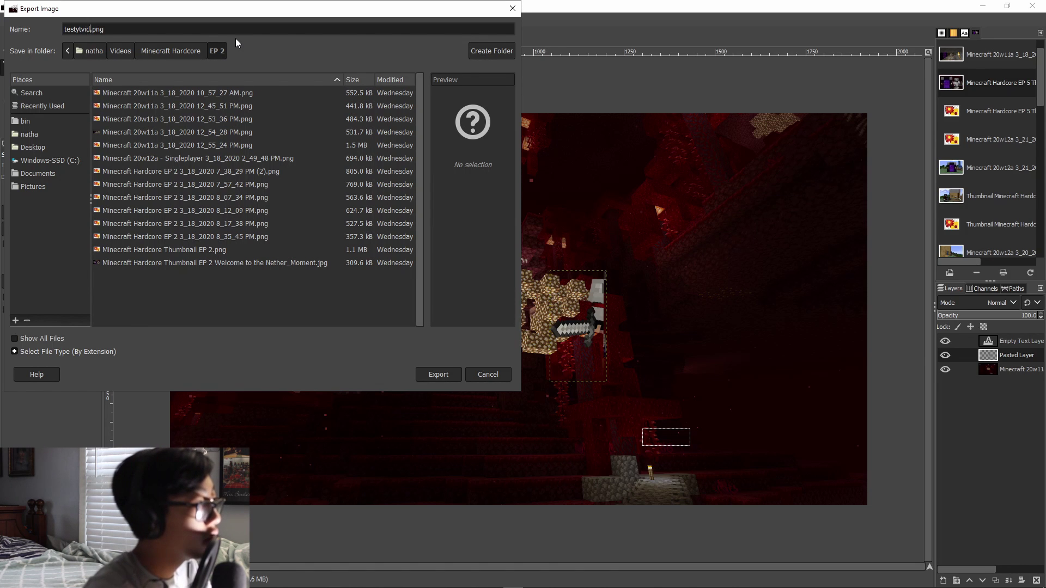
pyautogui.click(438, 374)
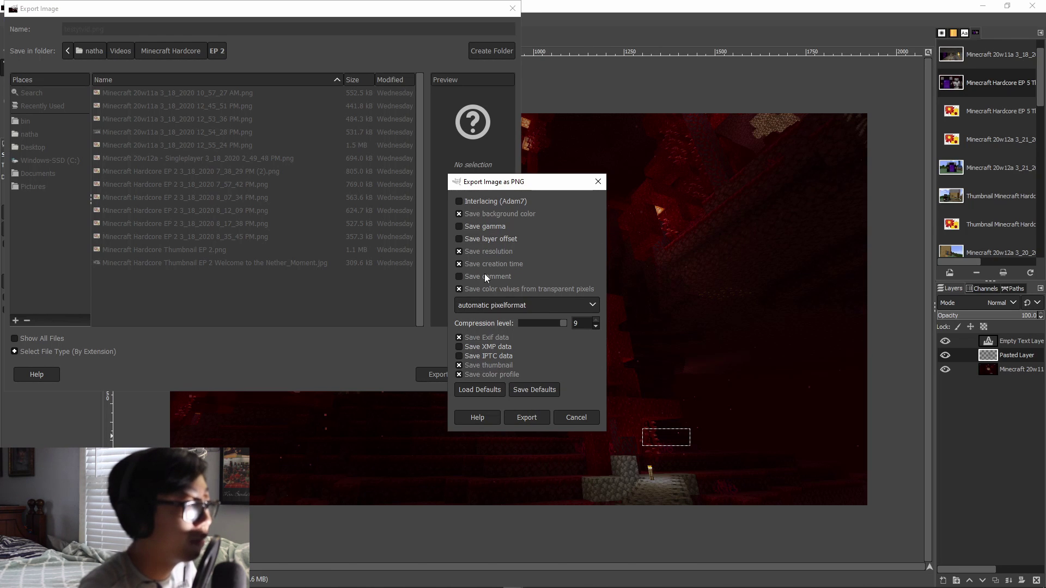
pyautogui.click(541, 416)
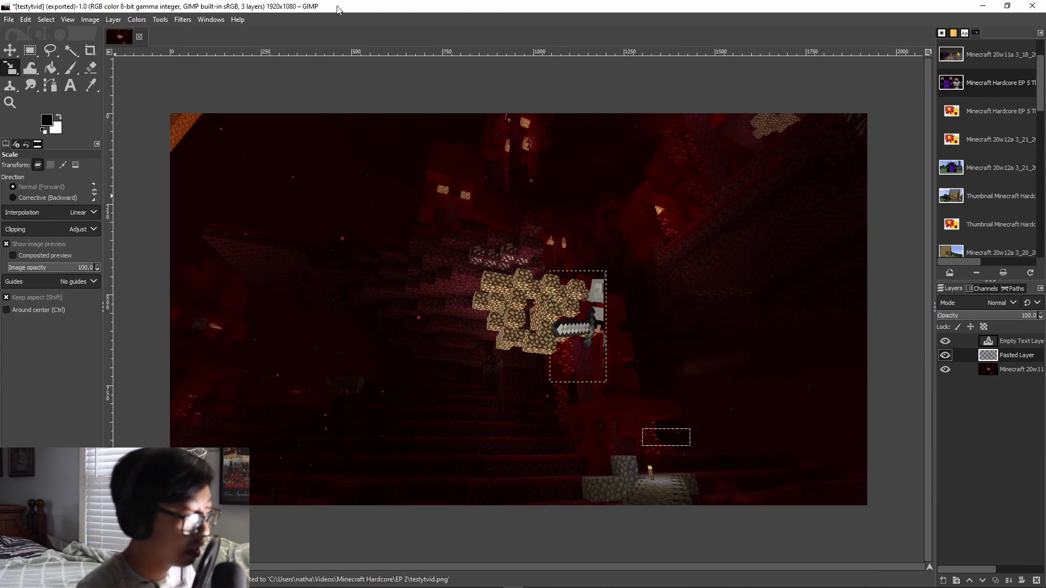
pyautogui.click(10, 20)
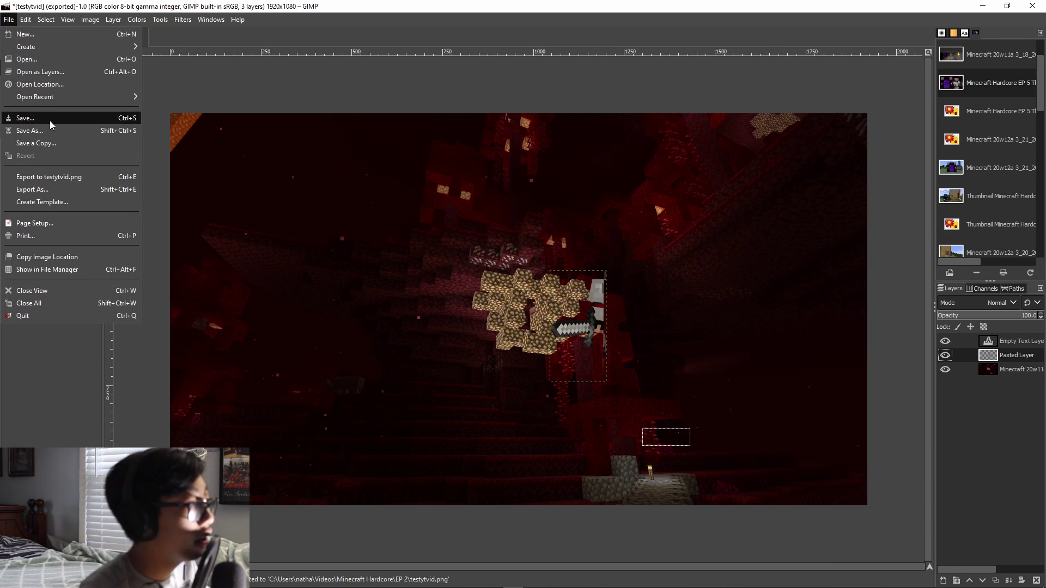
pyautogui.moveTo(182, 21)
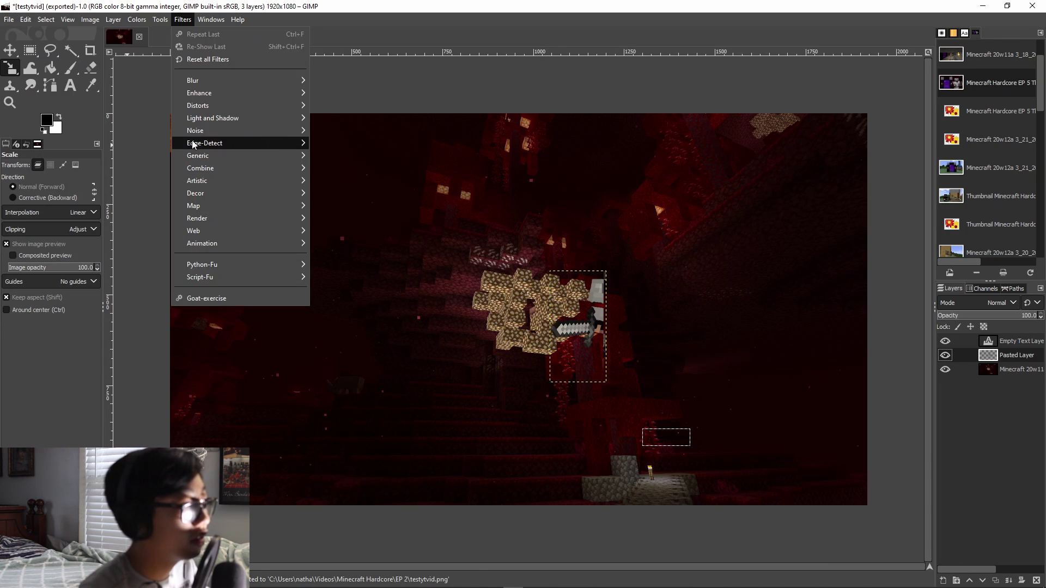
pyautogui.click(9, 20)
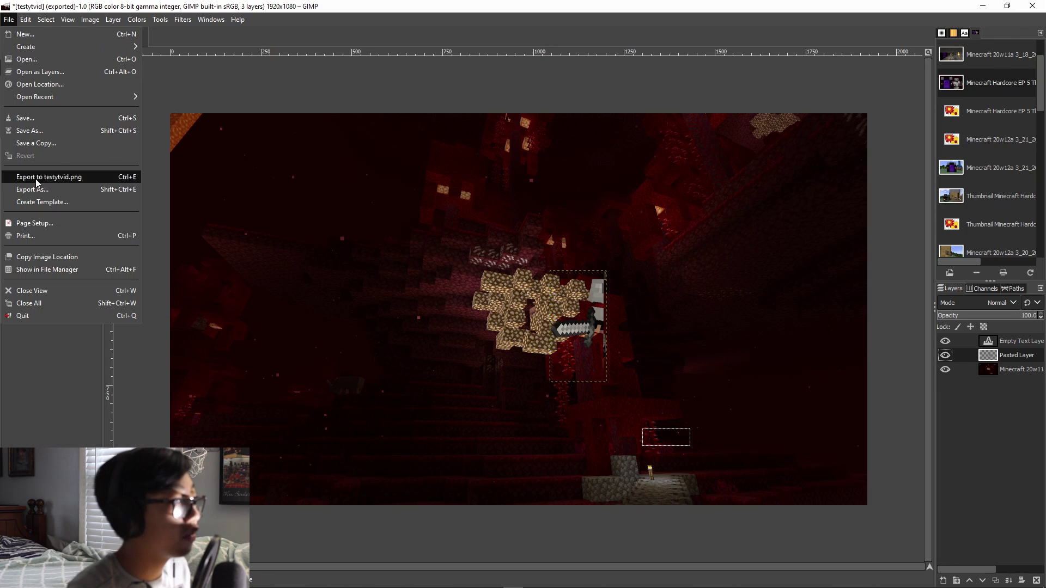
pyautogui.press('Escape')
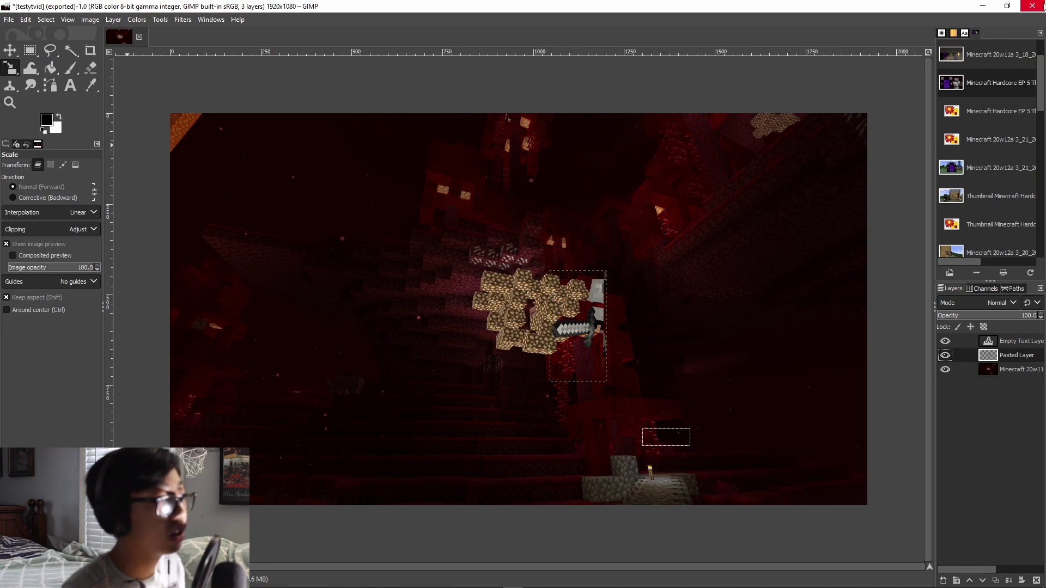
# Quit GIMP, discarding the unsaved changes, and close the EP 2 folder window.
pyautogui.click(1032, 6)
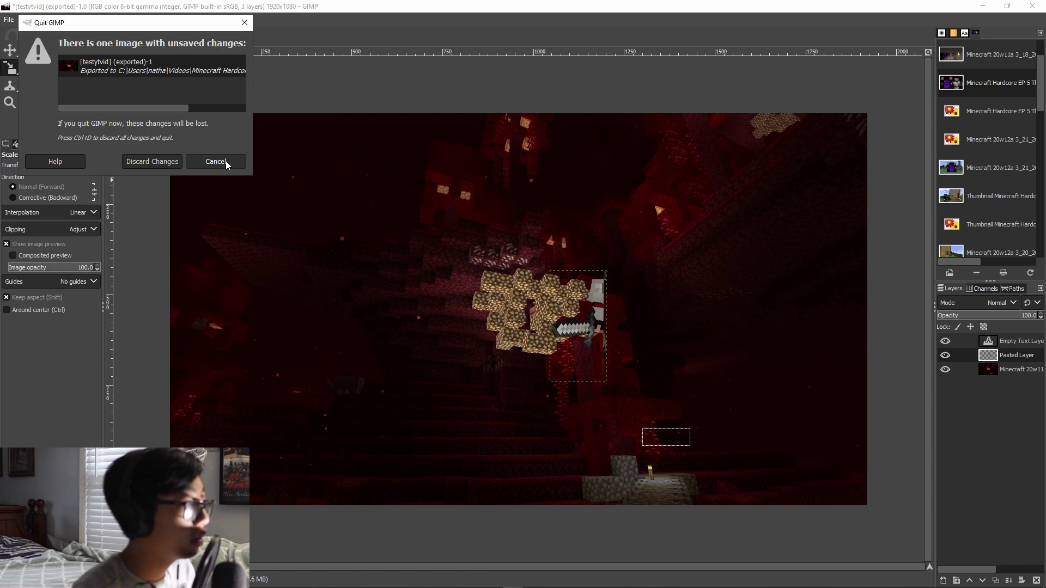
pyautogui.click(150, 162)
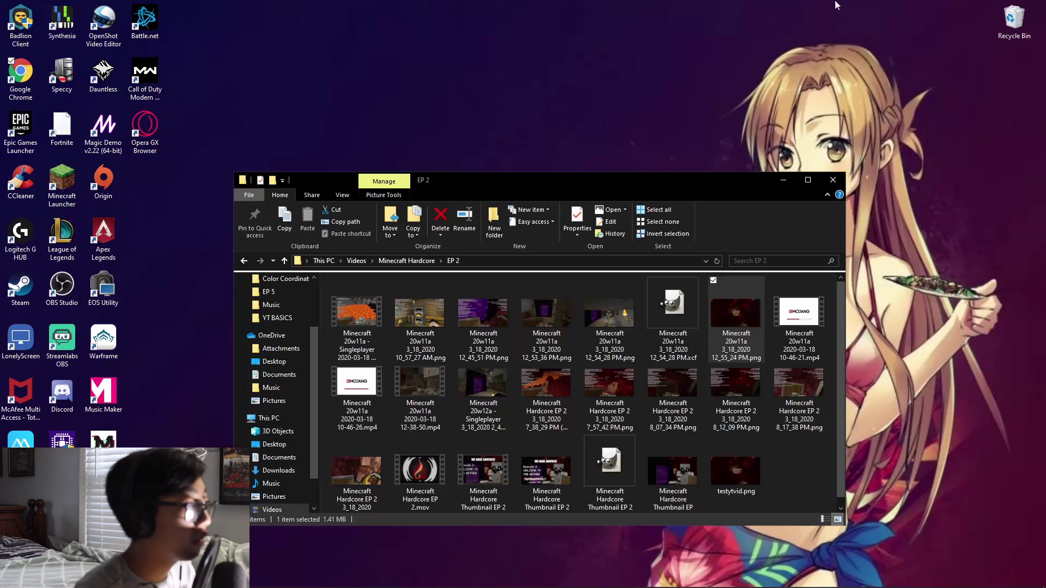
pyautogui.click(839, 179)
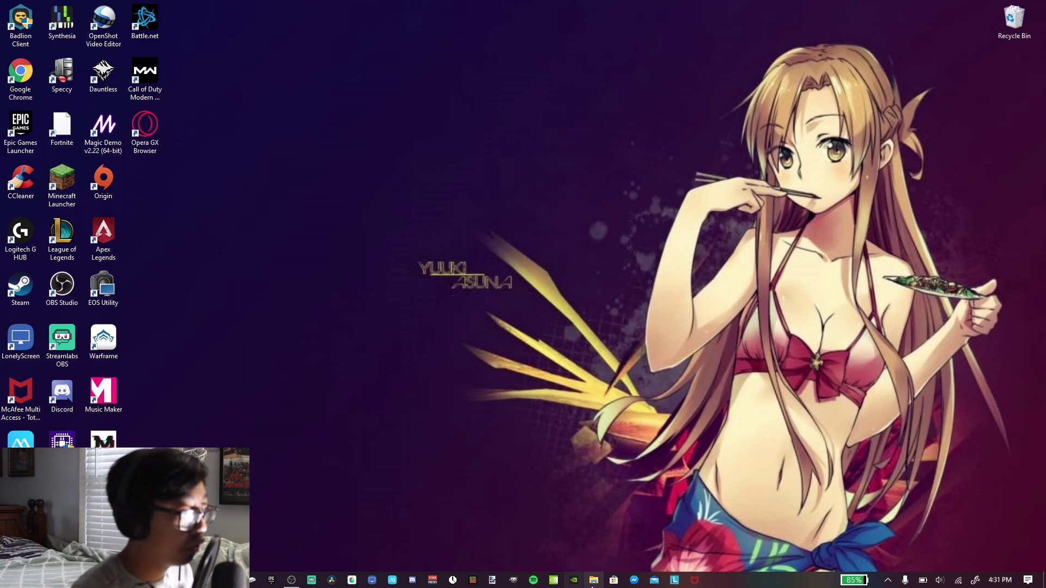
# Open File Explorer and look through the Downloads, Documents and EP 5 folders.
pyautogui.click(593, 581)
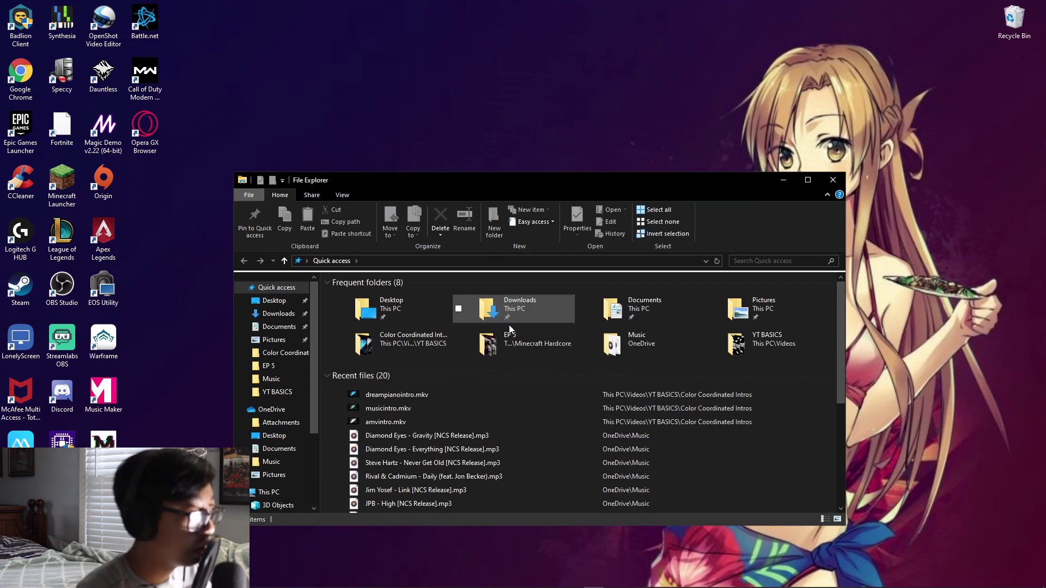
pyautogui.doubleClick(550, 299)
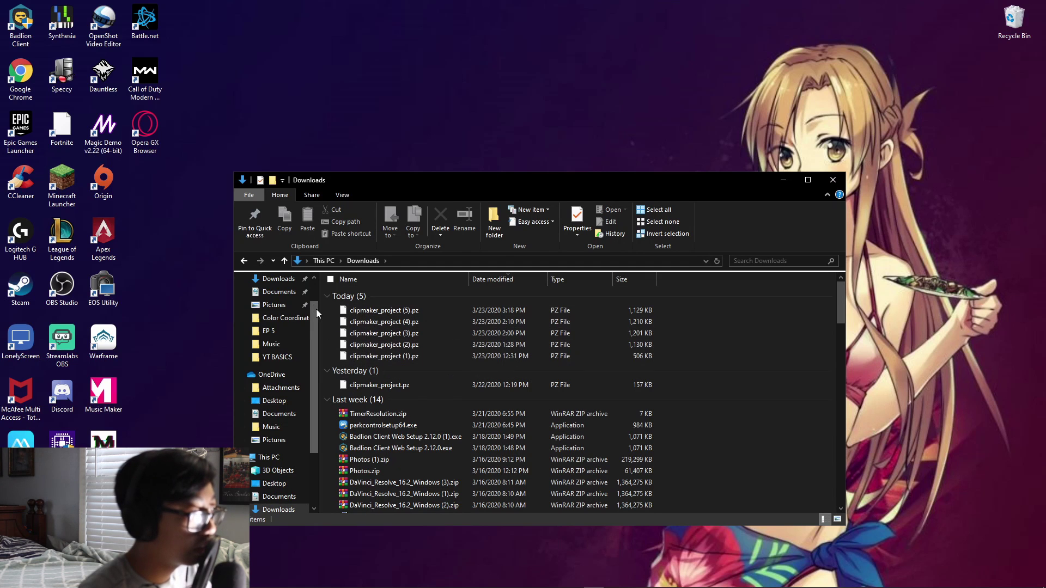
pyautogui.scroll(1, 279, 327)
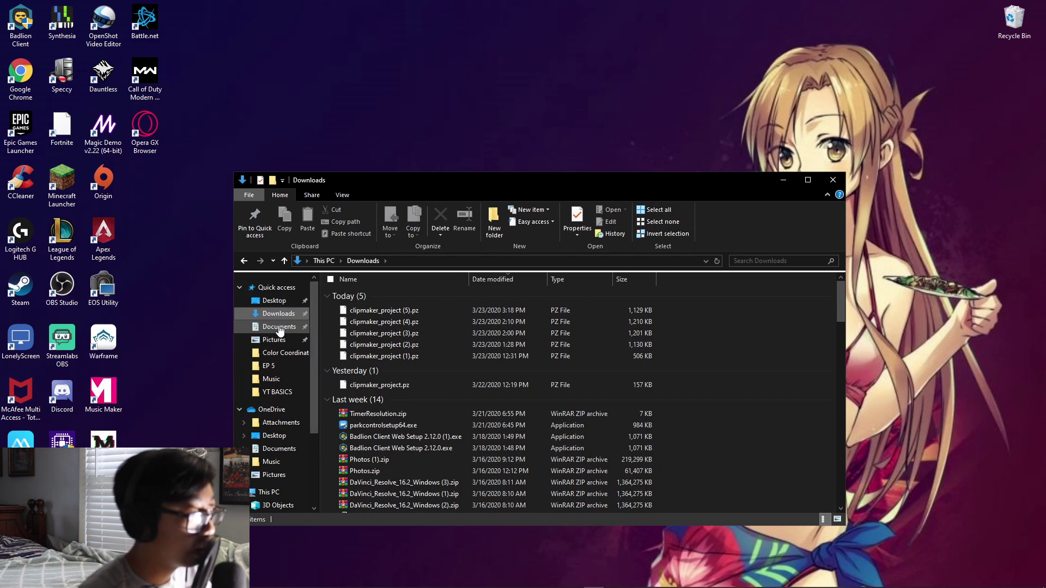
pyautogui.click(279, 327)
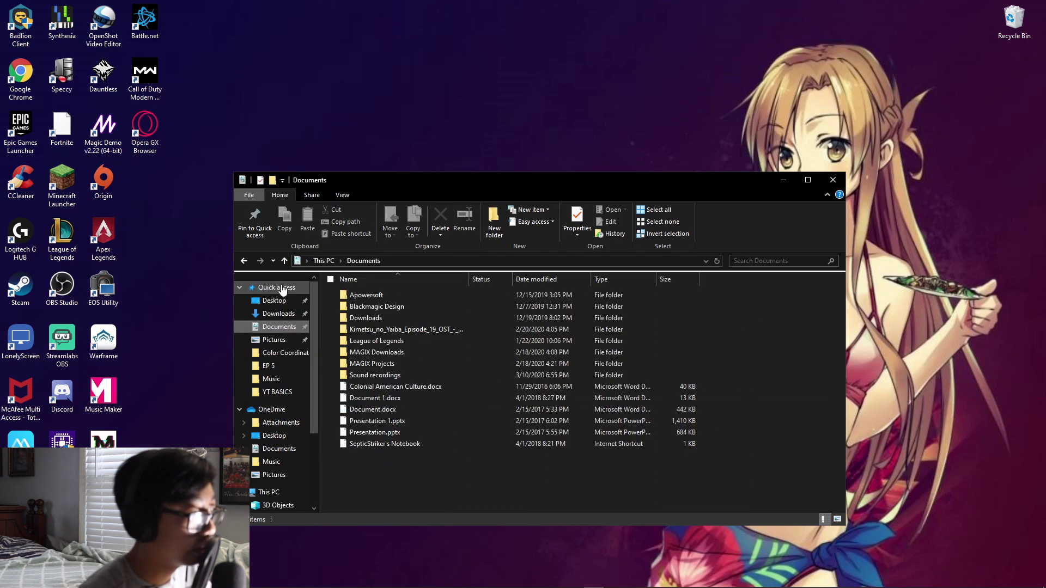
pyautogui.click(282, 289)
pyautogui.click(280, 313)
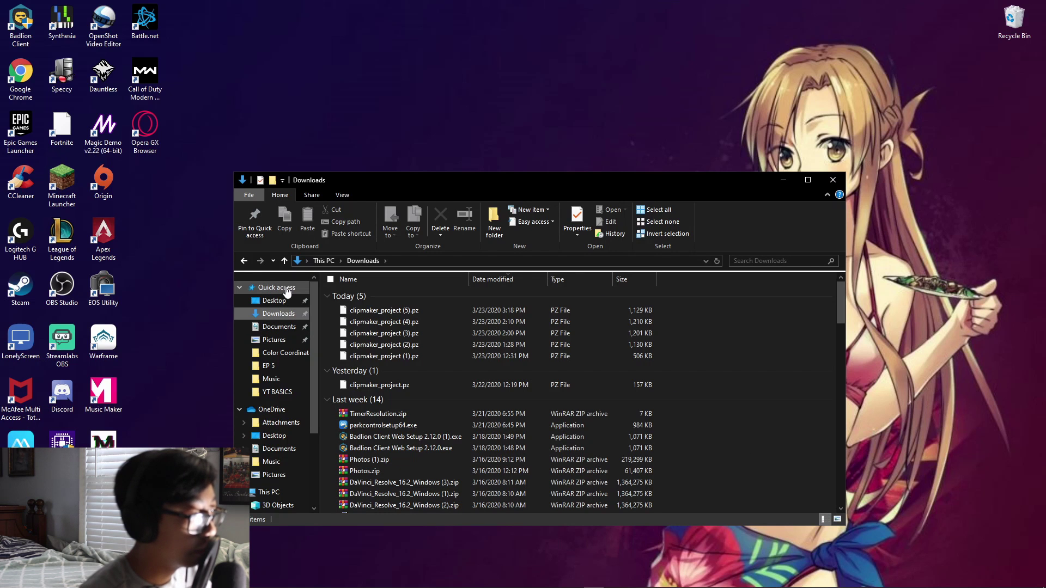
pyautogui.click(283, 365)
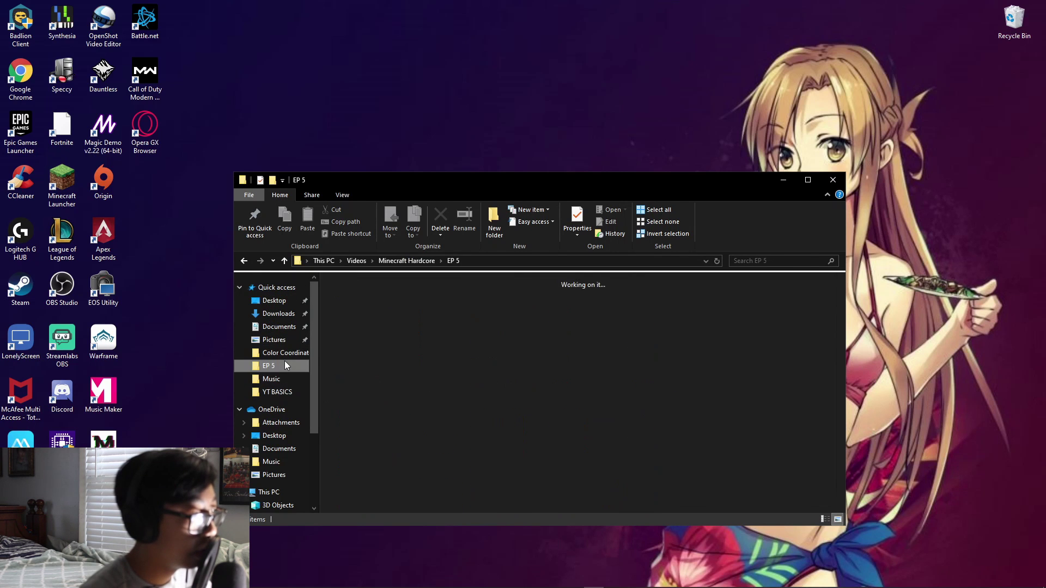
pyautogui.scroll(-1, 671, 332)
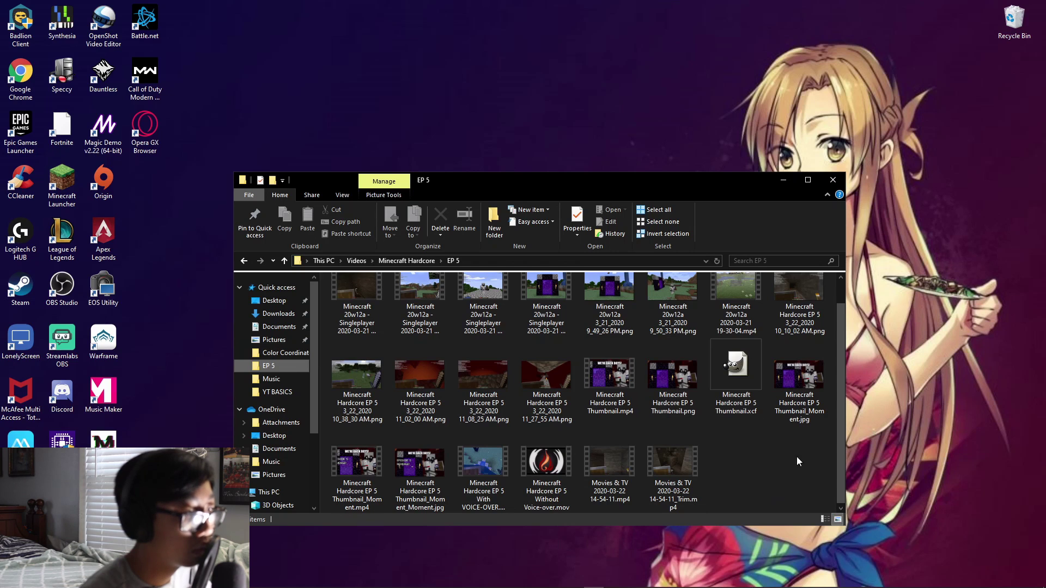
# Browse the Music and Pictures folders, including the Screenshots subfolder, and close File Explorer.
pyautogui.click(279, 354)
pyautogui.click(279, 381)
pyautogui.click(282, 409)
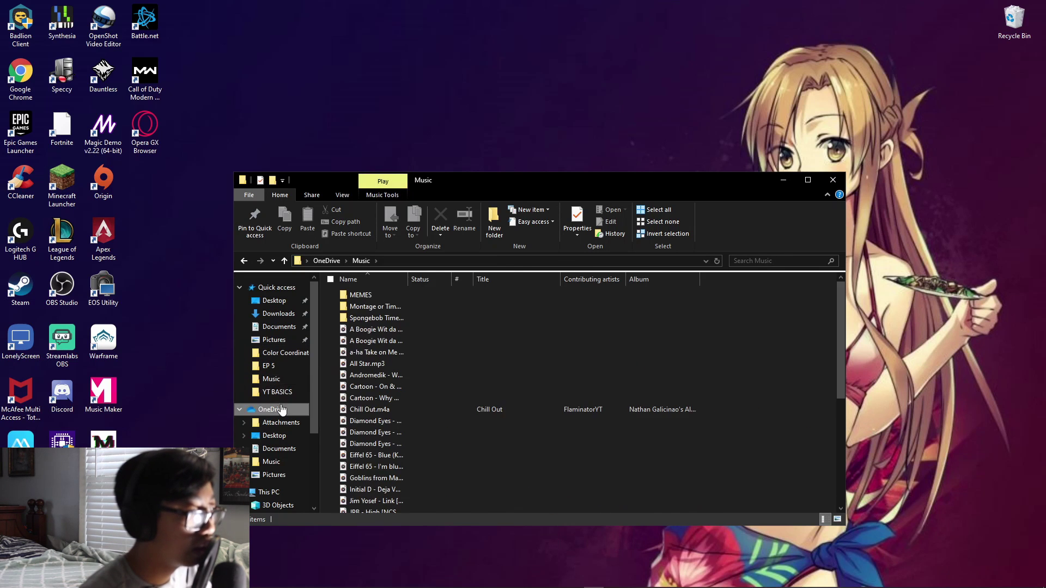
pyautogui.click(272, 340)
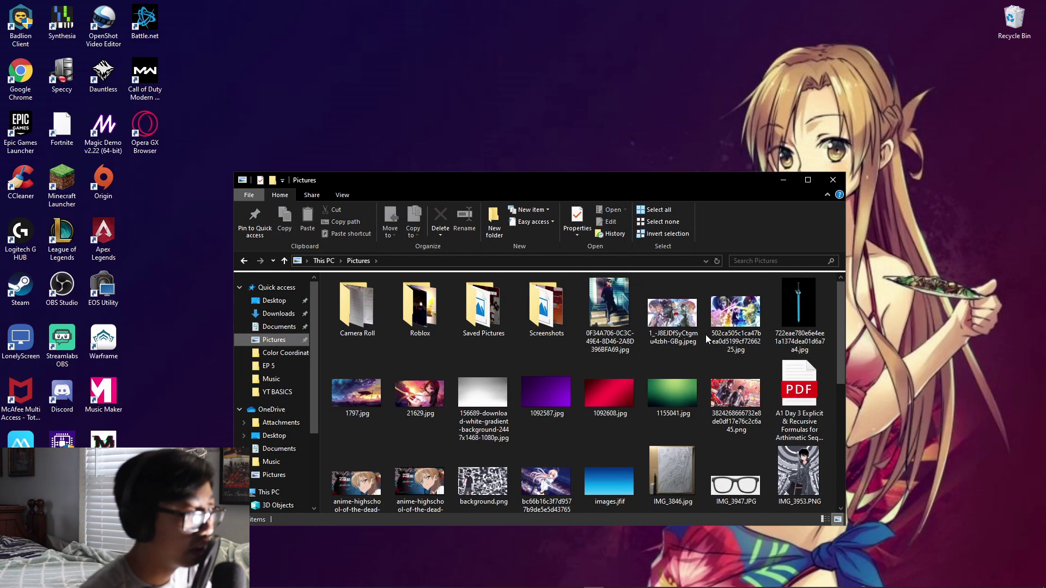
pyautogui.doubleClick(549, 319)
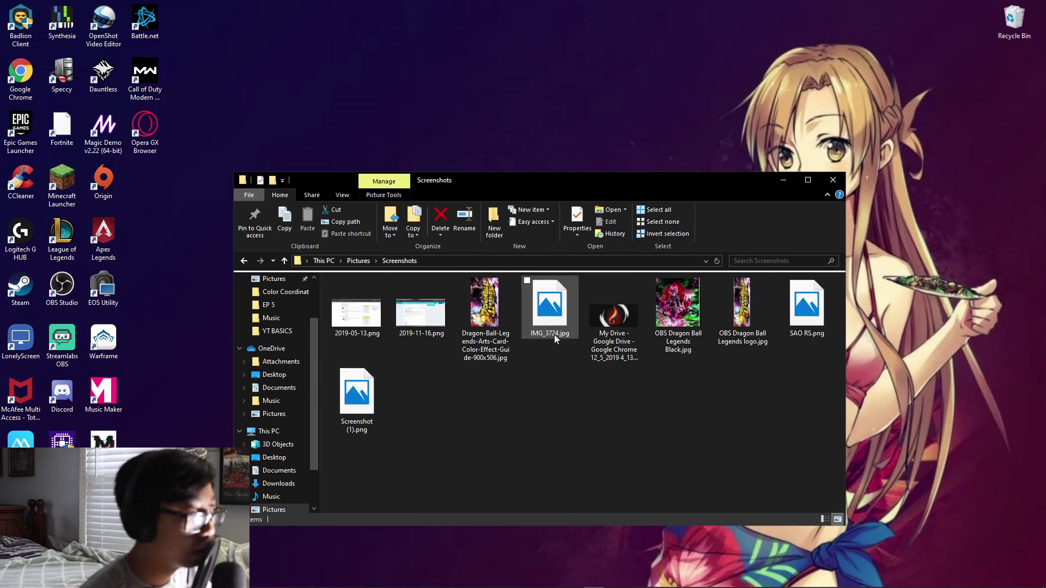
pyautogui.hotkey('alt', 'Left')
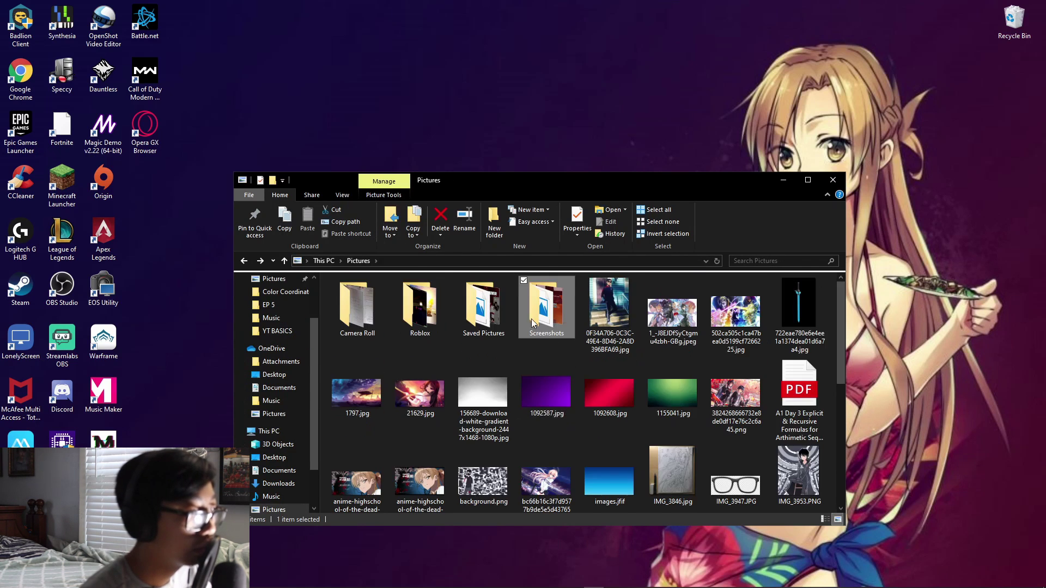
pyautogui.press('Left')
pyautogui.press('Return')
pyautogui.hotkey('alt', 'Left')
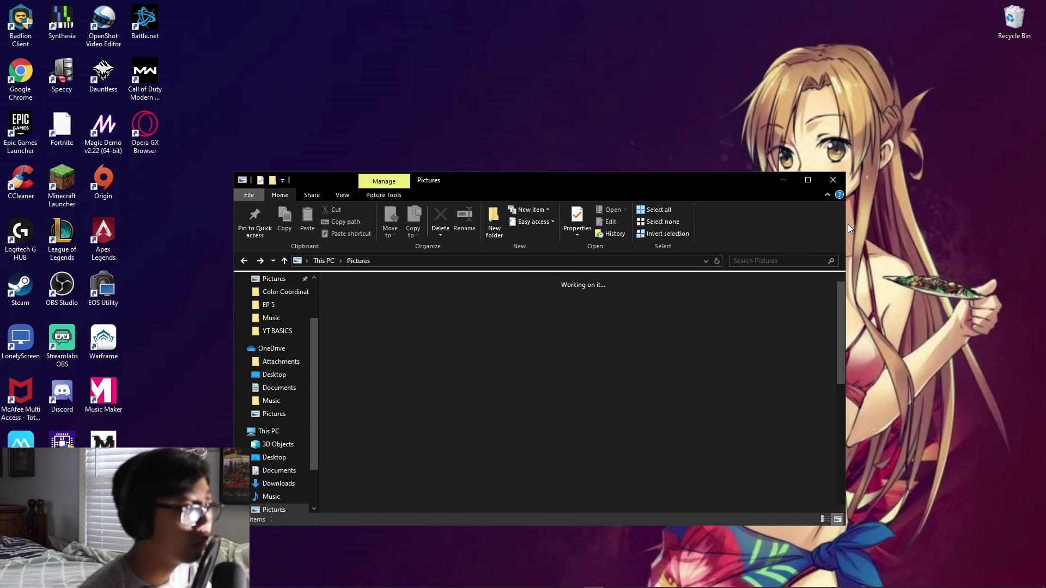
pyautogui.click(832, 180)
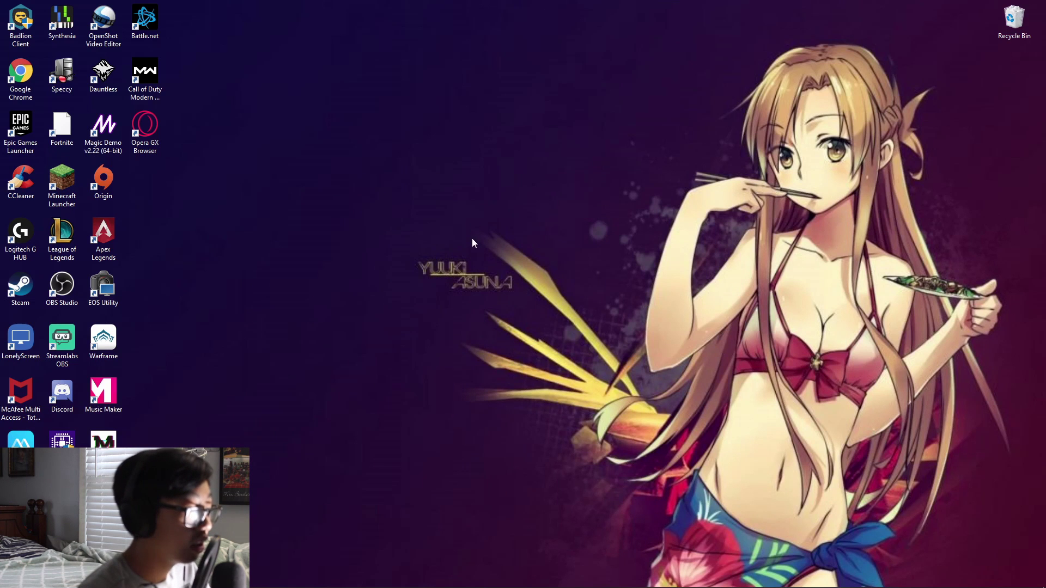
# Switch to Chrome to view the GIMP homepage at gimp.org.
pyautogui.moveTo(142, 587)
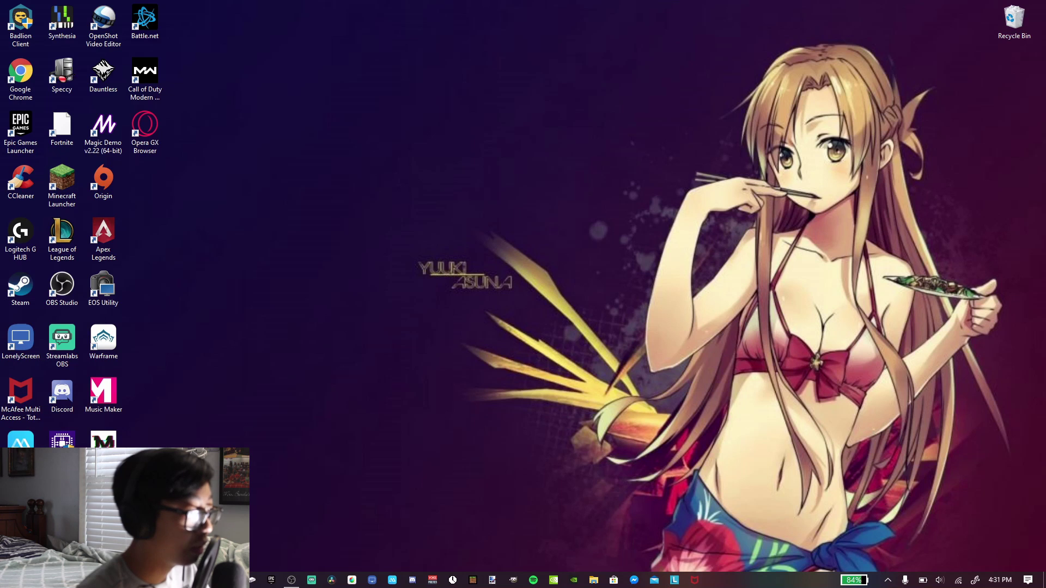
pyautogui.click(142, 581)
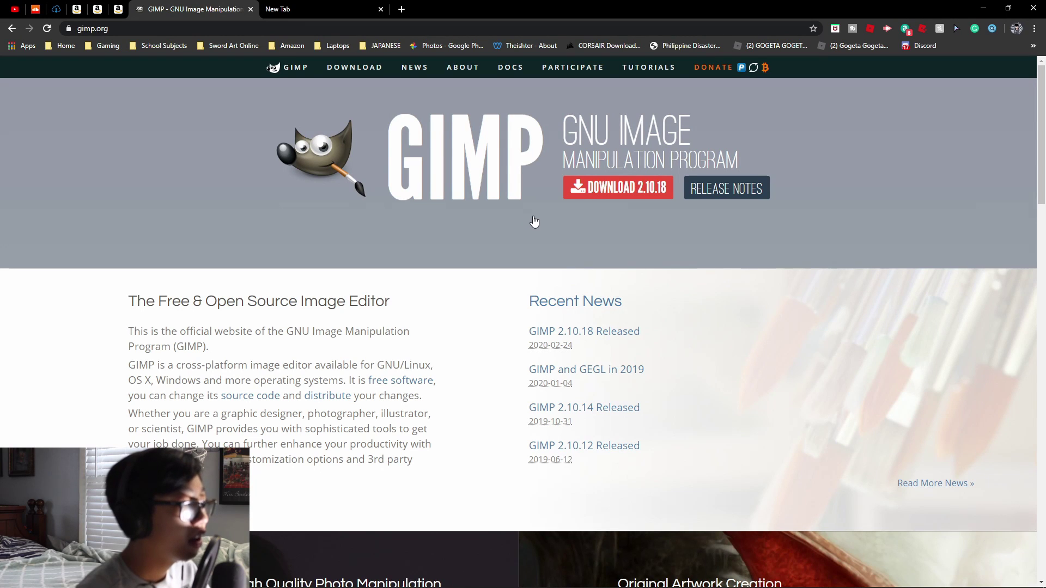
# In File Explorer, go to the EP 5 folder and open Minecraft Hardcore EP 5 Thumbnail_Moment_Moment.jpg in Photos for viewing.
pyautogui.moveTo(600, 585)
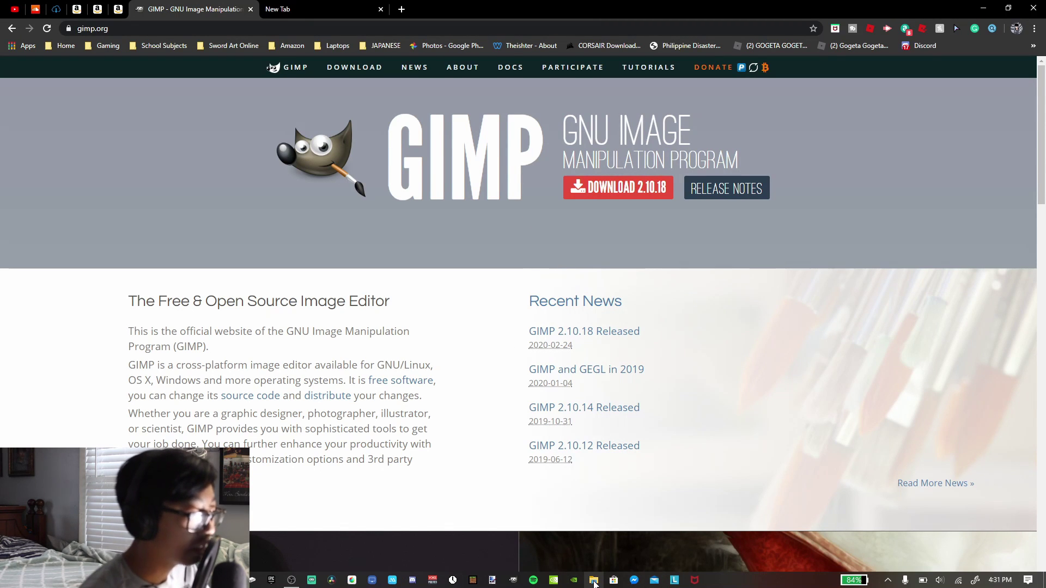
pyautogui.click(594, 582)
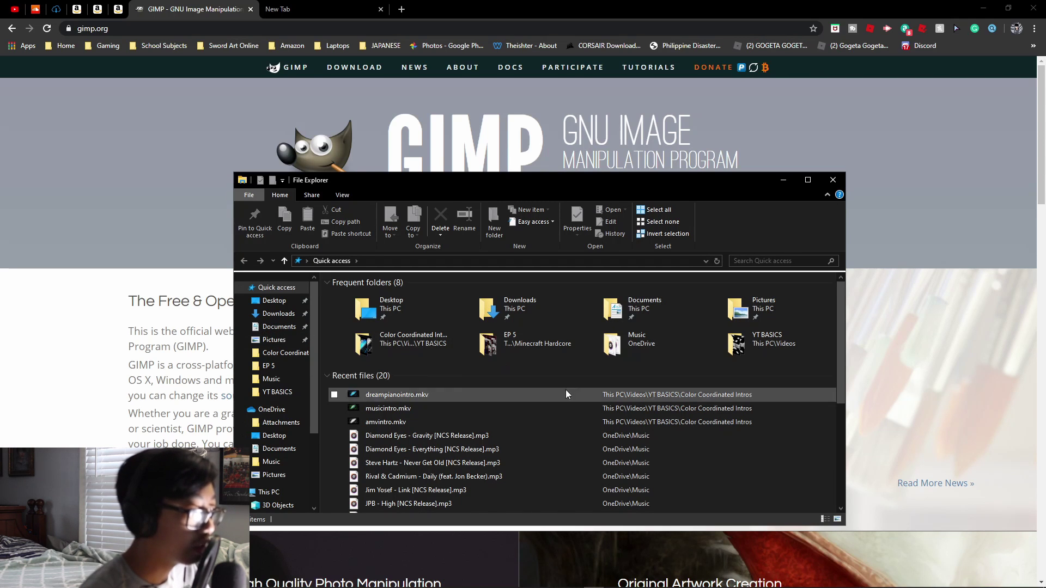
pyautogui.moveTo(654, 587)
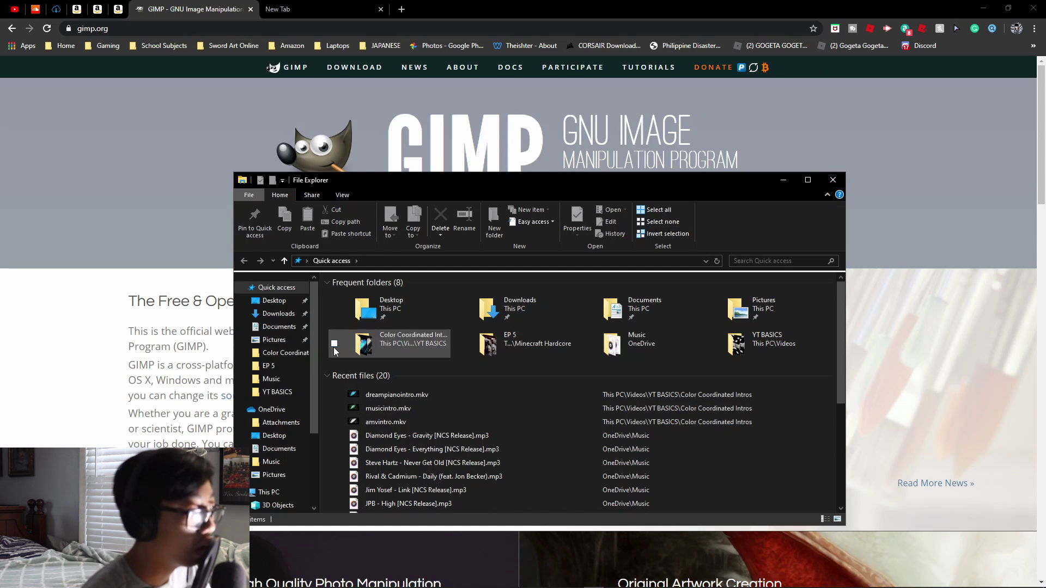
pyautogui.click(296, 364)
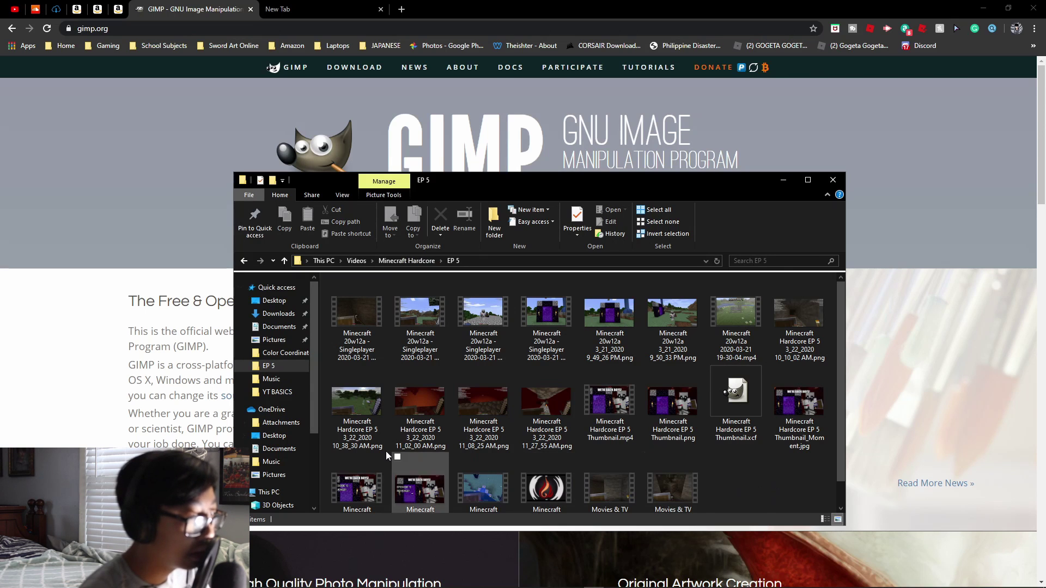
pyautogui.click(419, 491)
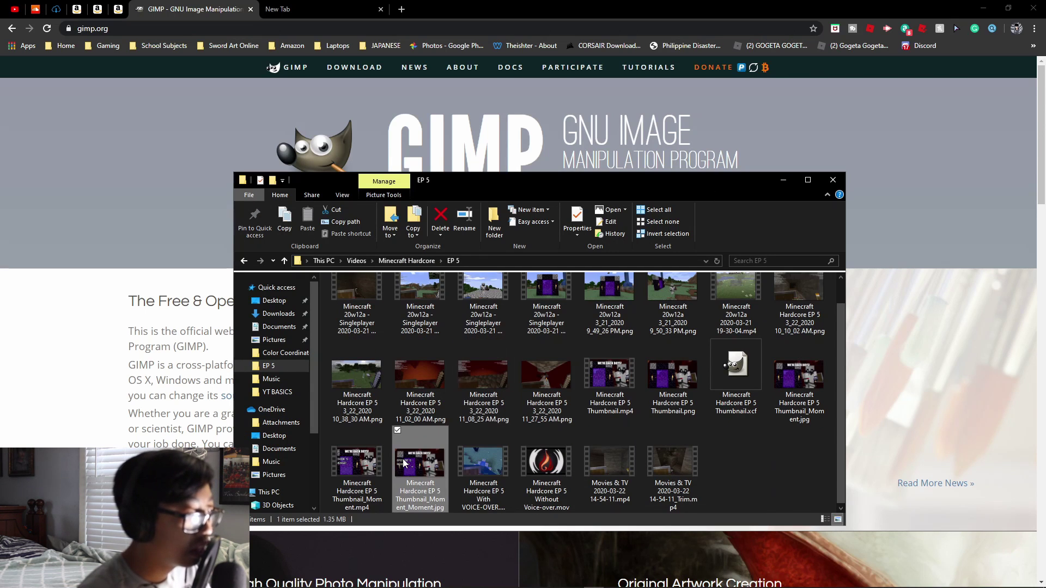
pyautogui.doubleClick(404, 463)
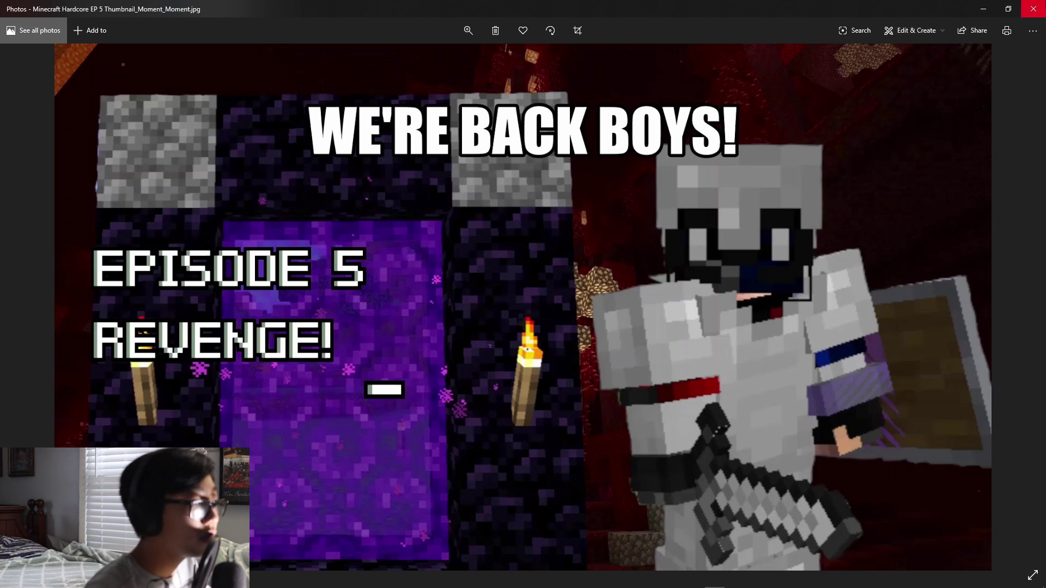
# Close the viewed image and open Minecraft Hardcore EP 5 Thumbnail.png from the EP 5 folder.
pyautogui.click(1034, 8)
pyautogui.click(777, 453)
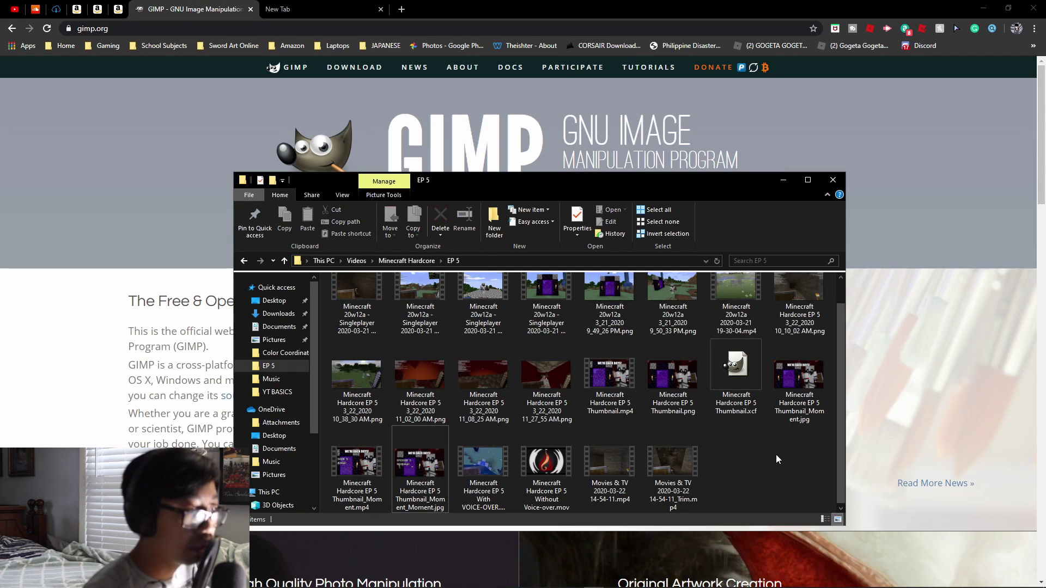
pyautogui.doubleClick(678, 384)
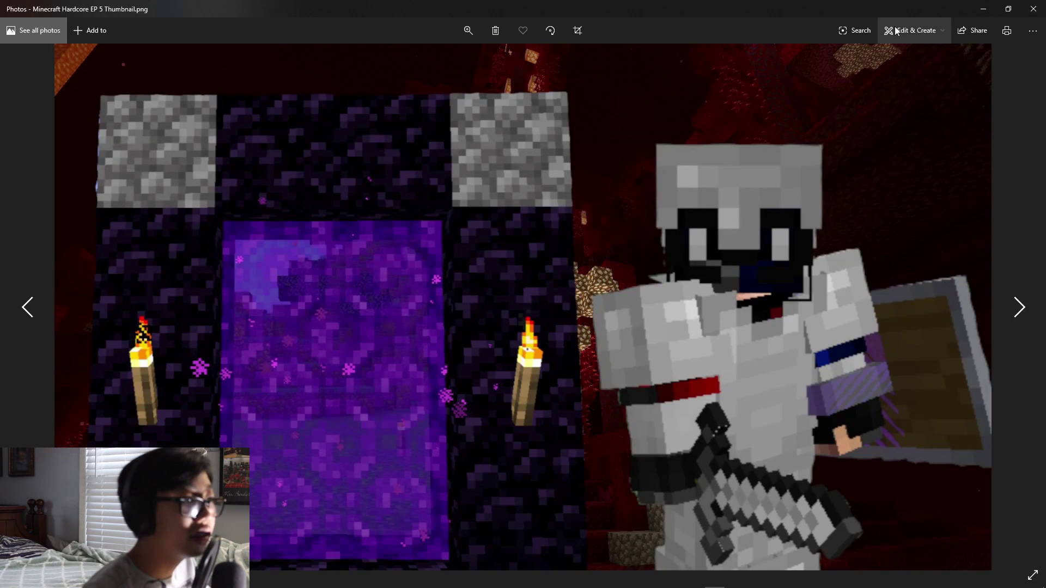
# Add the animated text "GIMP TEST" to the thumbnail in the Impact style.
pyautogui.click(913, 31)
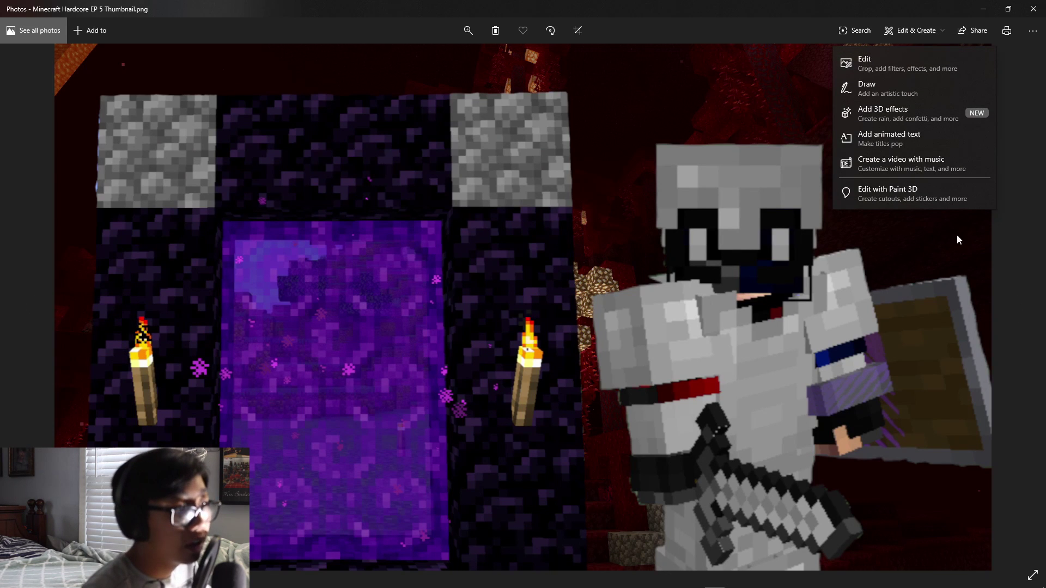
pyautogui.click(973, 138)
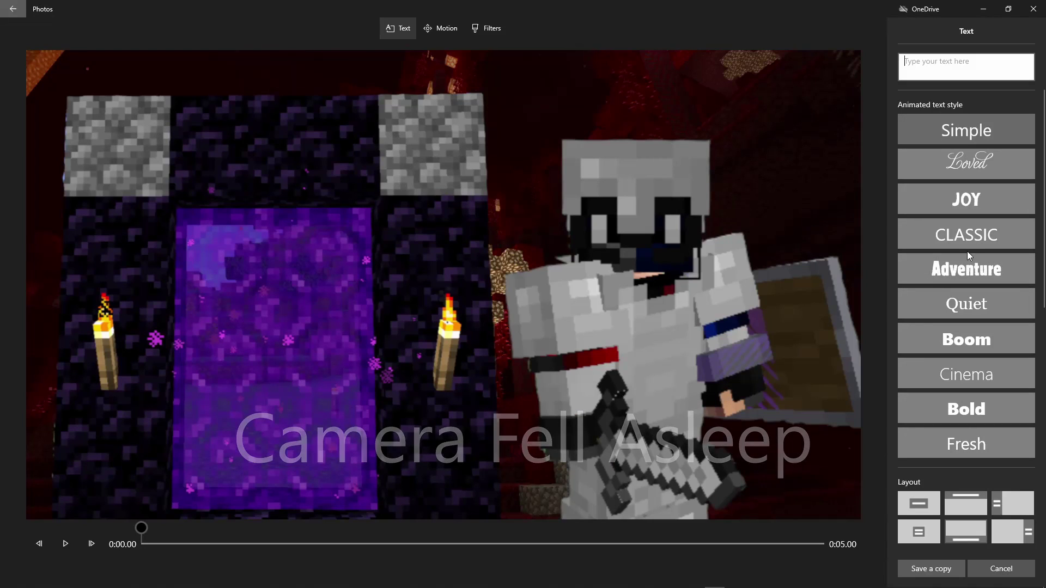
pyautogui.scroll(-3, 953, 269)
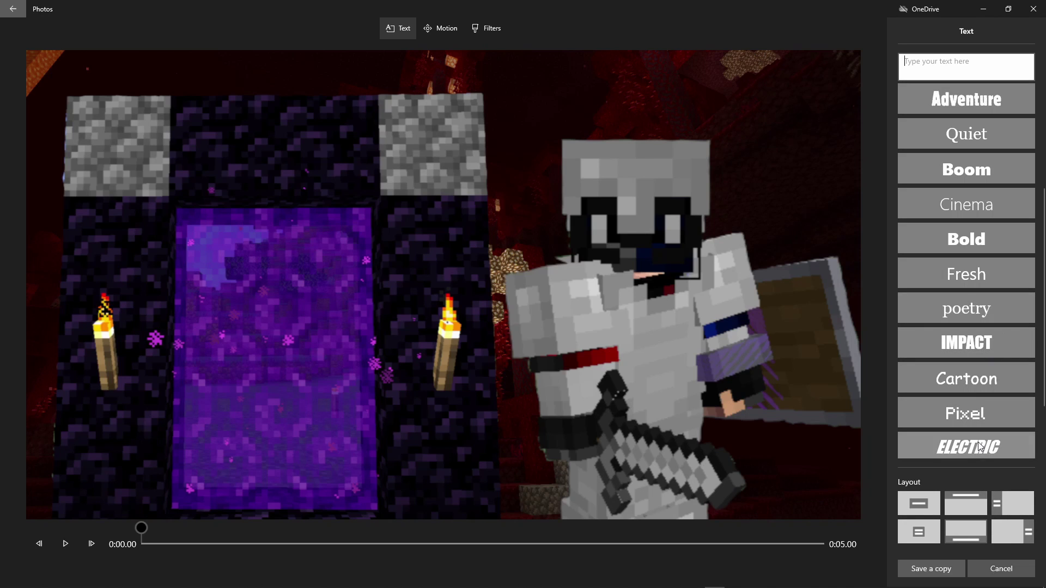
pyautogui.click(998, 348)
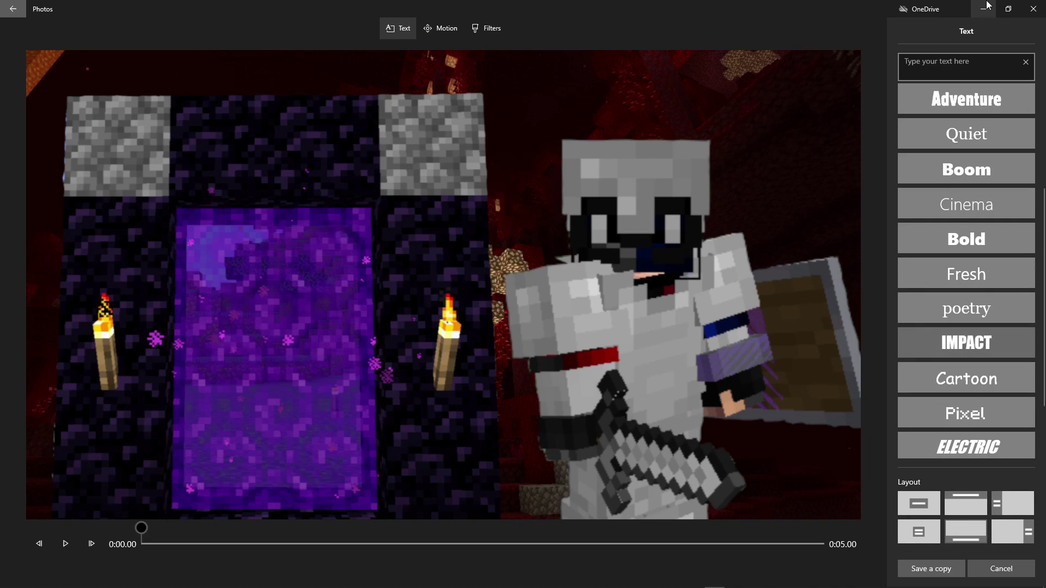
pyautogui.click(985, 76)
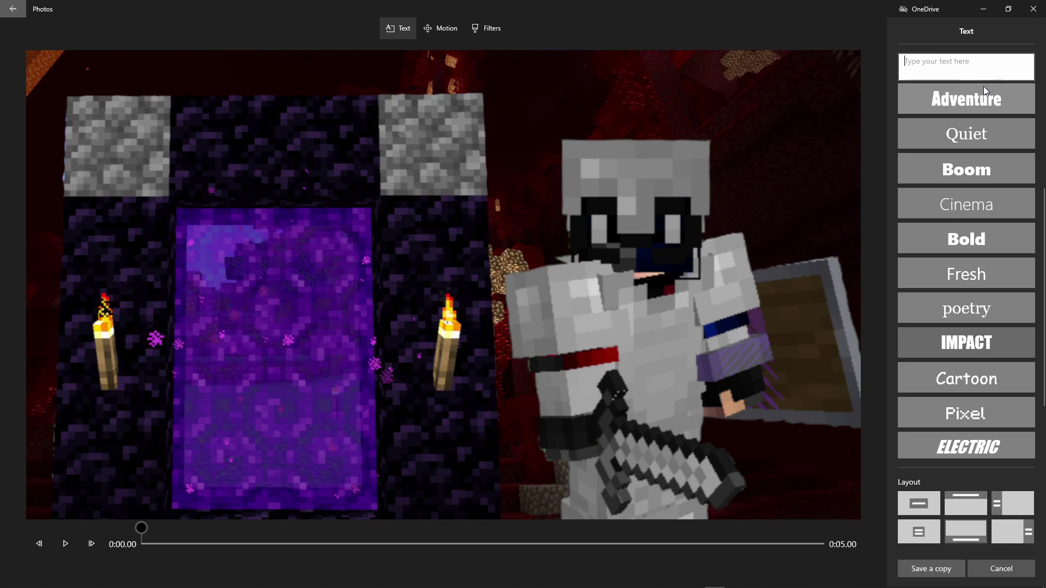
pyautogui.write('GIMP')
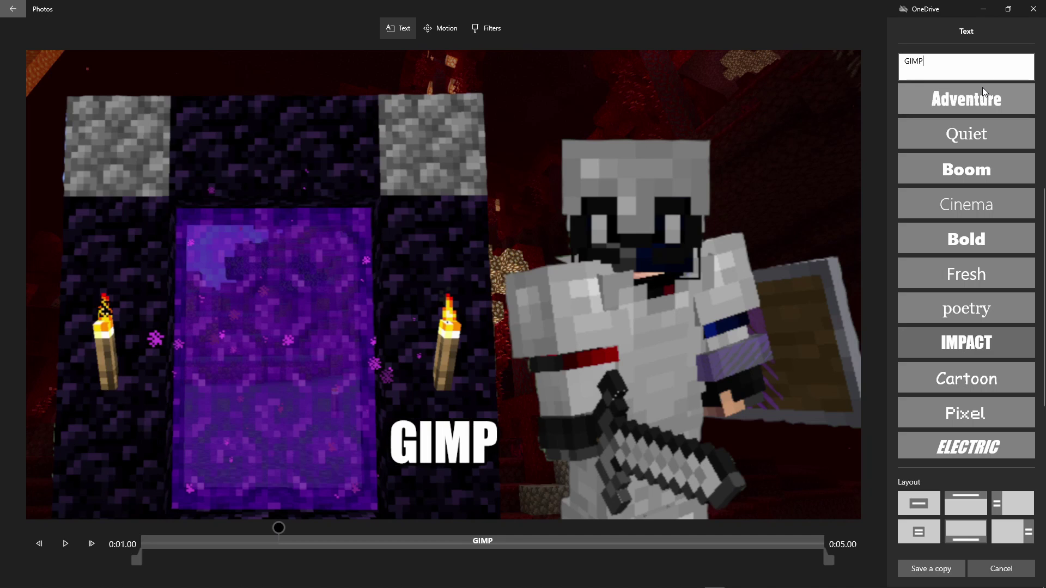
pyautogui.write(' TEST')
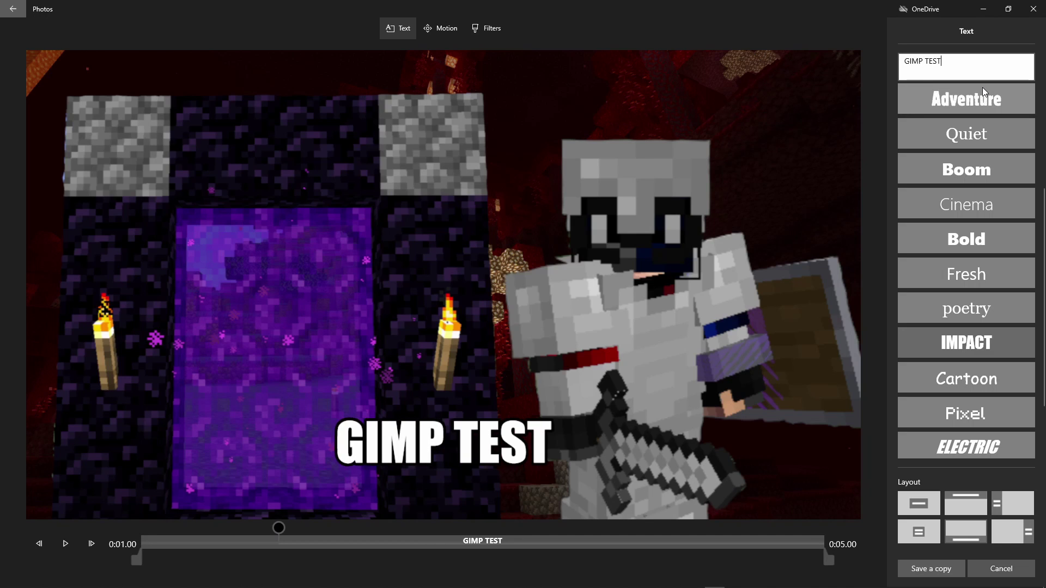
# Try the available text layouts for GIMP TEST and choose the one along the image's lower edge.
pyautogui.click(963, 503)
pyautogui.click(920, 499)
pyautogui.click(900, 530)
pyautogui.click(968, 523)
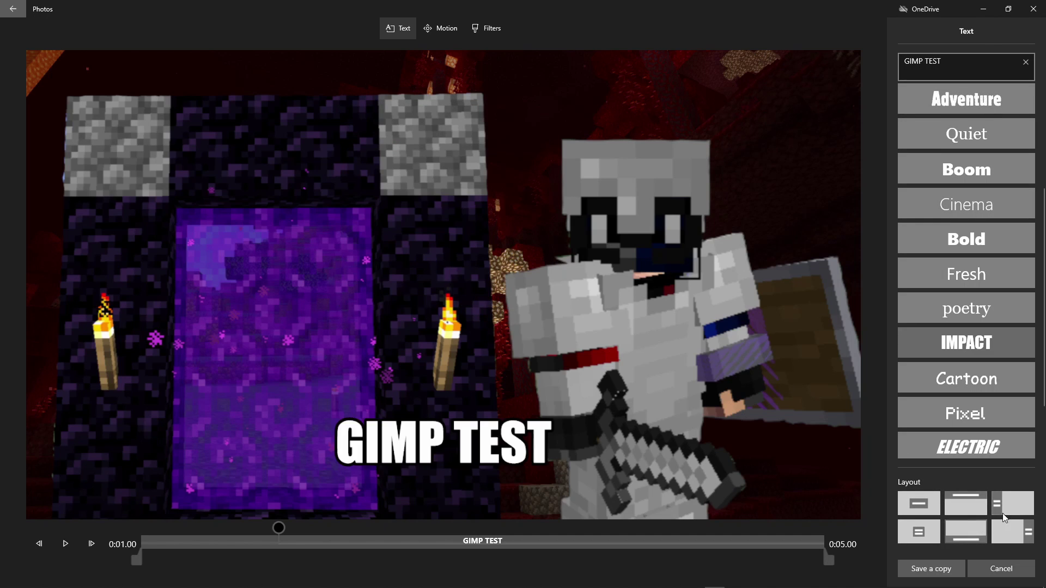
pyautogui.click(1004, 511)
pyautogui.click(1008, 524)
pyautogui.click(1009, 498)
pyautogui.click(957, 499)
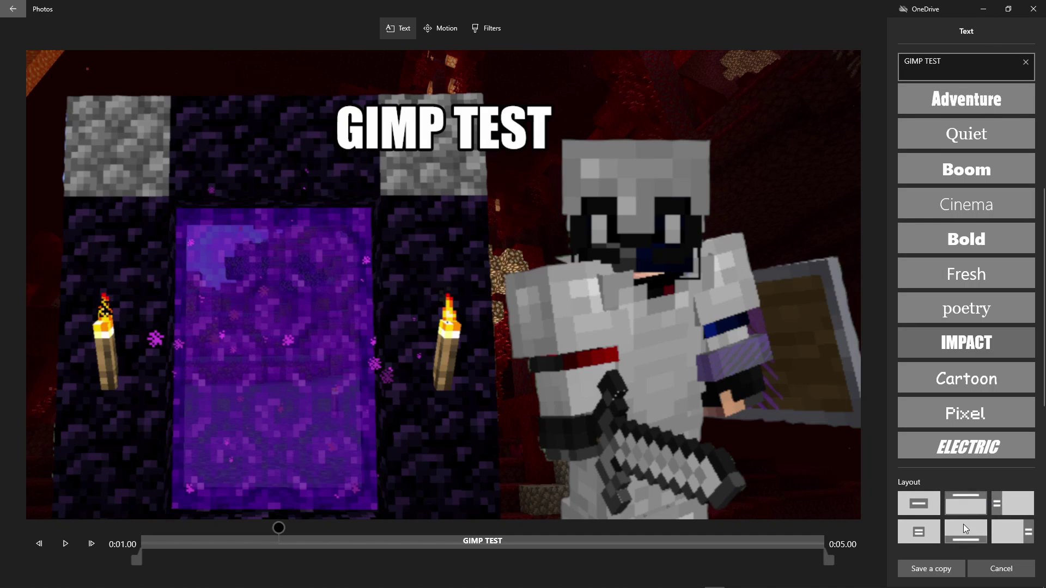
pyautogui.click(966, 528)
# Save a copy as a High 1080p video named test gimp.mp4 in the Pictures folder.
pyautogui.click(946, 569)
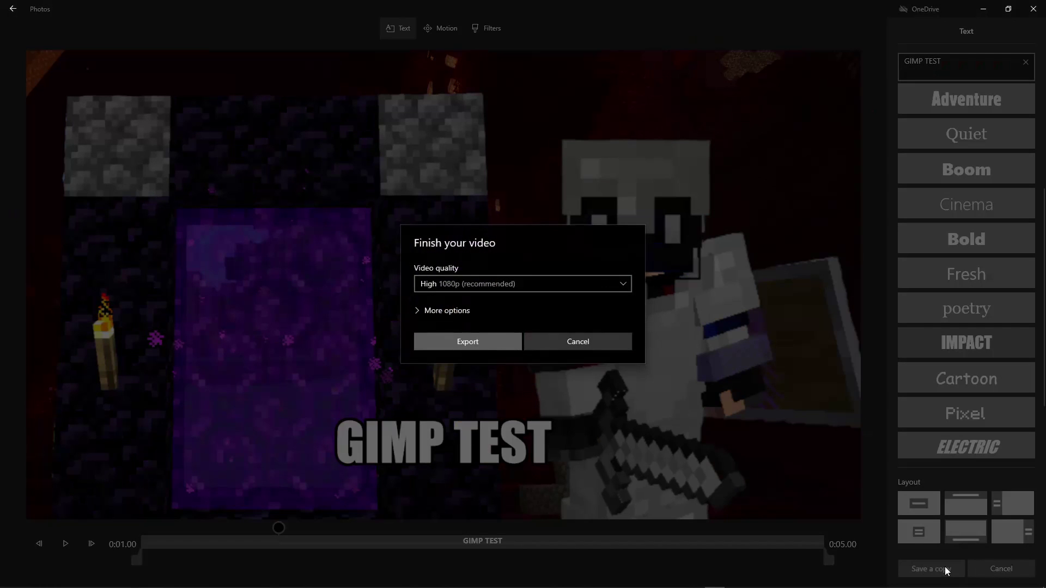
pyautogui.click(499, 347)
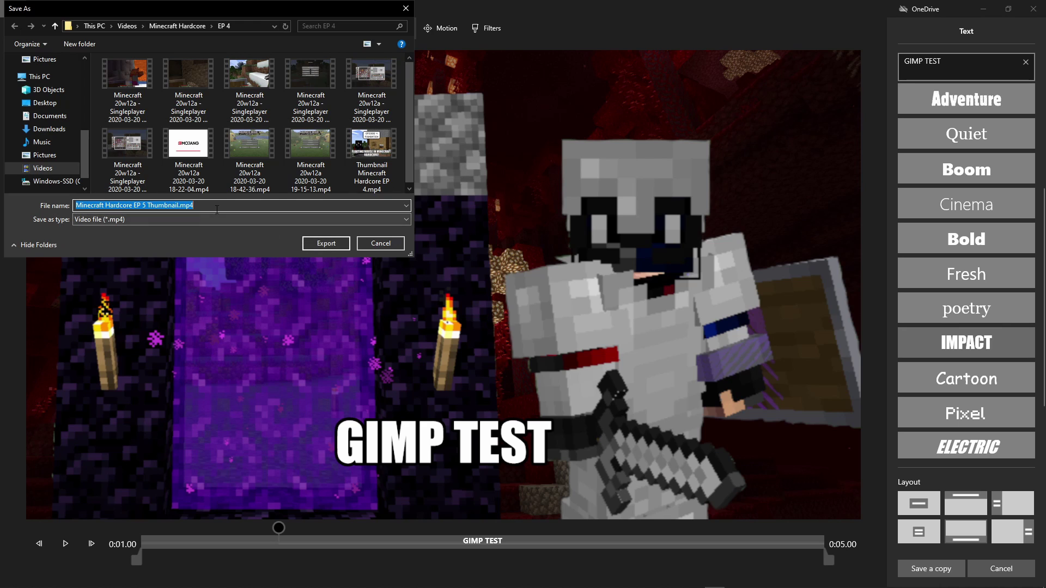
pyautogui.click(179, 206)
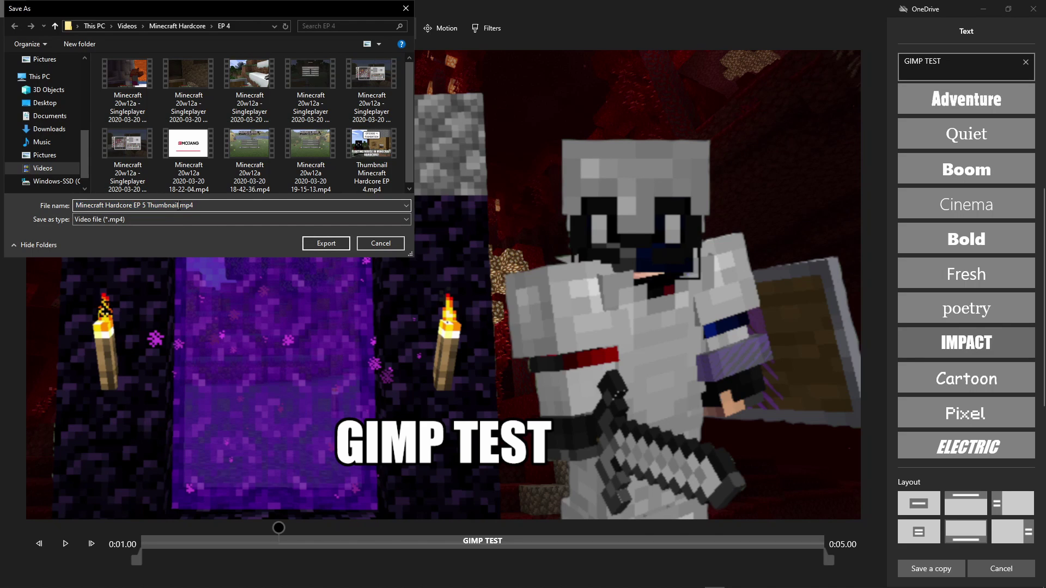
pyautogui.moveTo(179, 205); pyautogui.dragTo(47, 203)
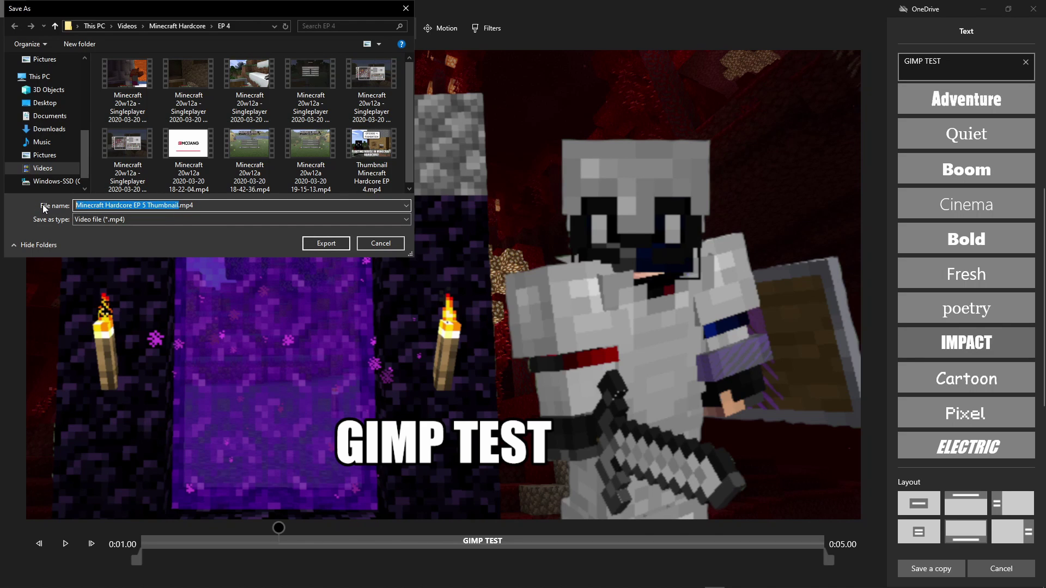
pyautogui.write('test')
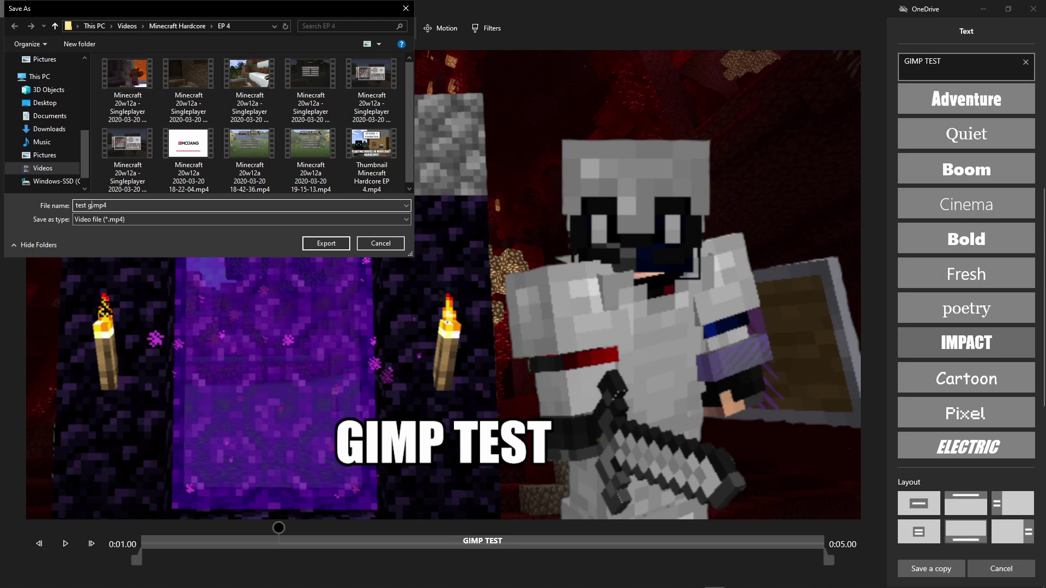
pyautogui.write(' gimp')
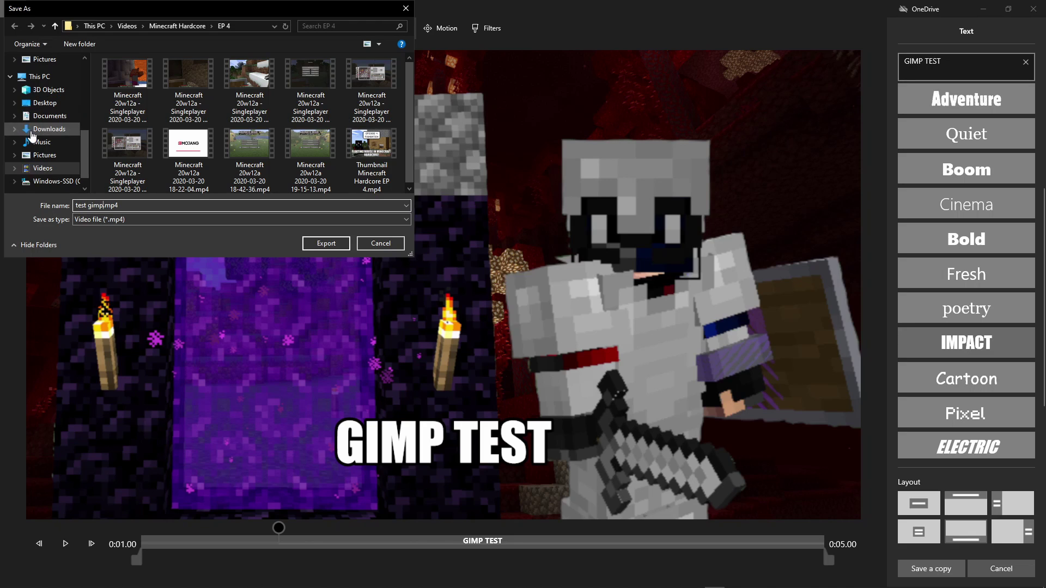
pyautogui.click(44, 155)
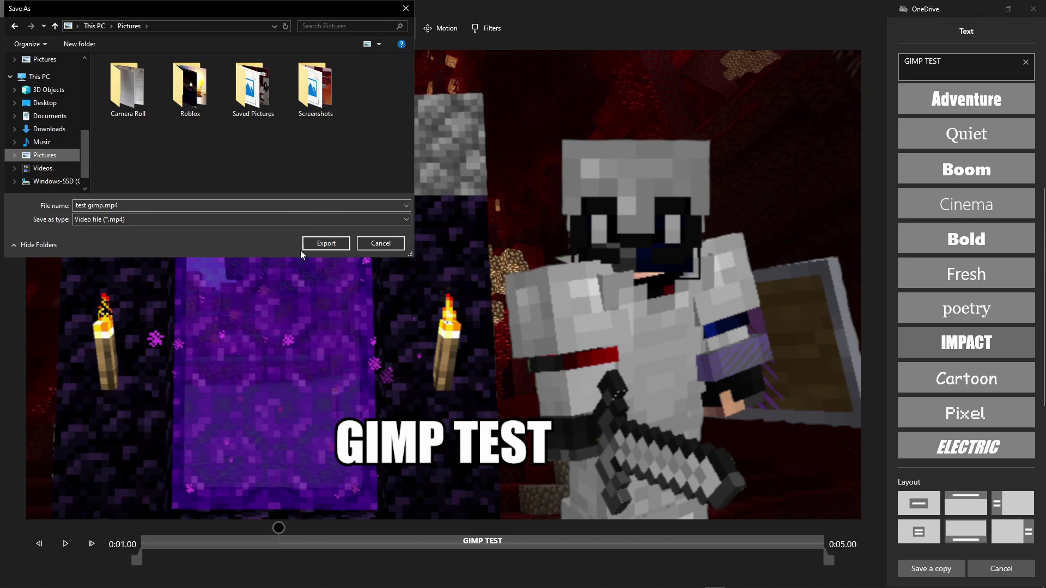
pyautogui.click(308, 246)
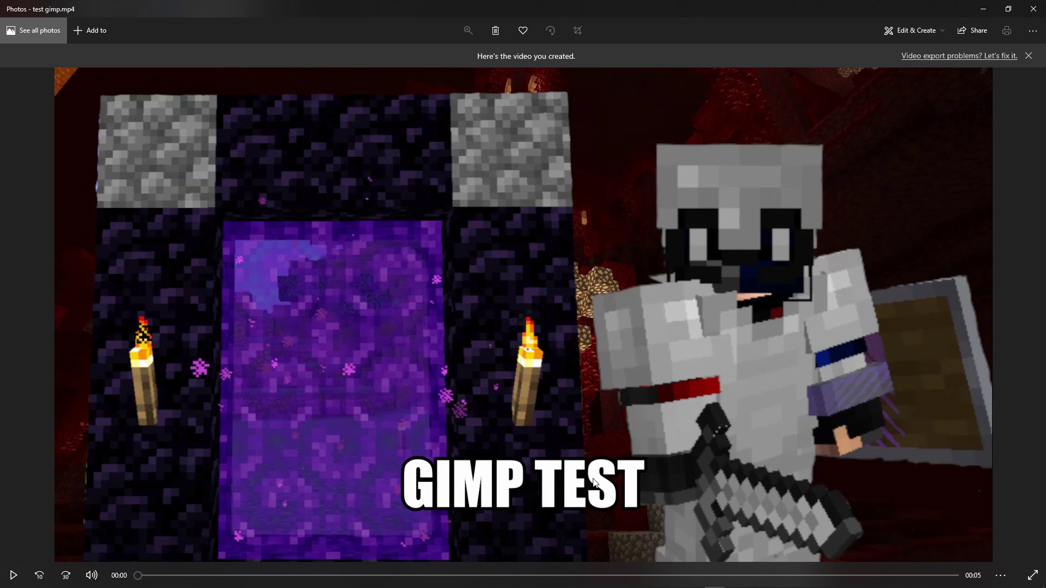
# Save the first frame of the test gimp.mp4 video as a photo and close Photos.
pyautogui.click(920, 25)
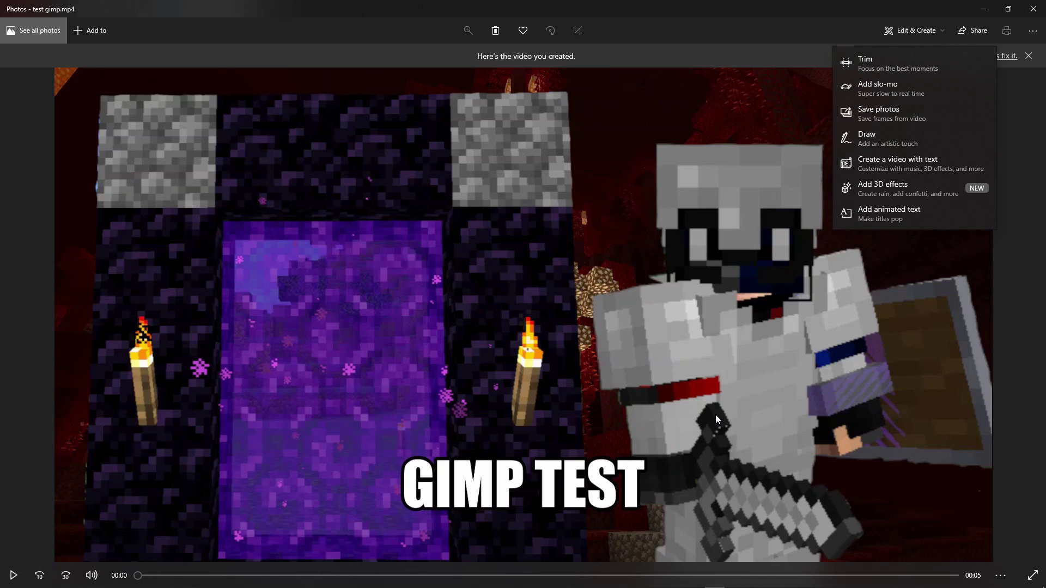
pyautogui.click(916, 113)
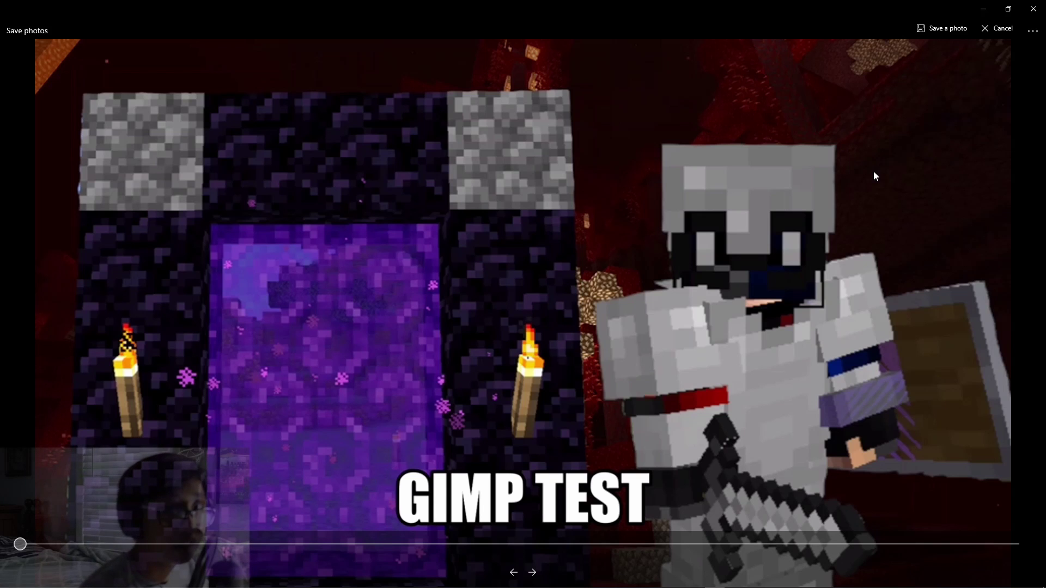
pyautogui.click(946, 25)
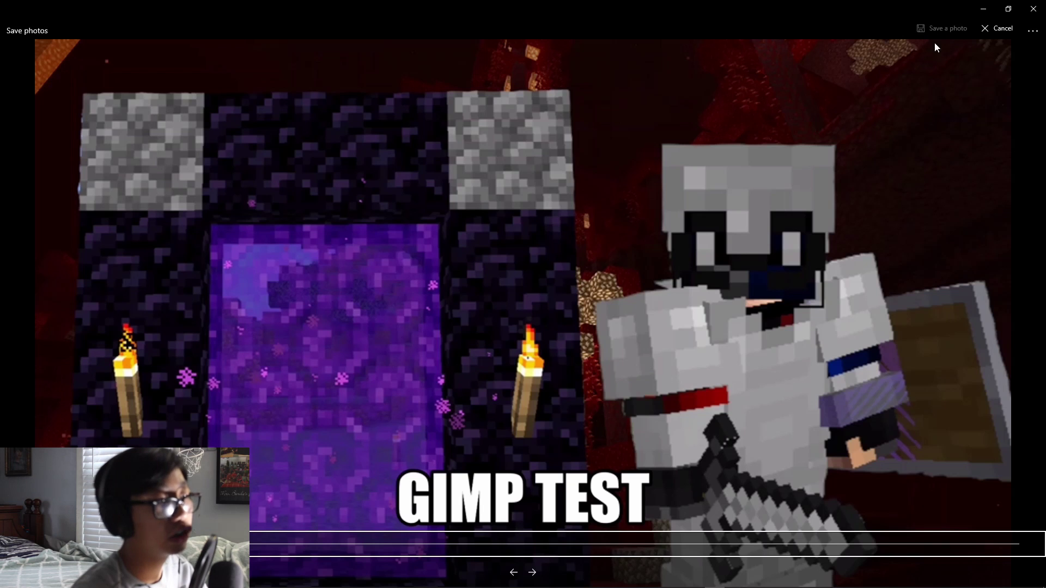
pyautogui.click(1033, 8)
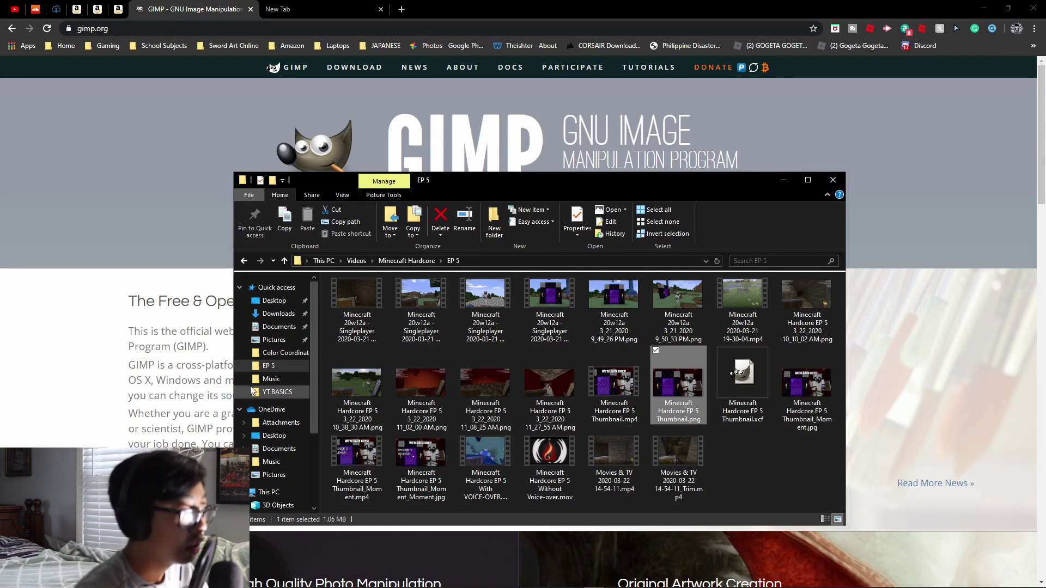
# Find test gimp_Moment.jpg in the Pictures folder and open it in Photos.
pyautogui.click(274, 339)
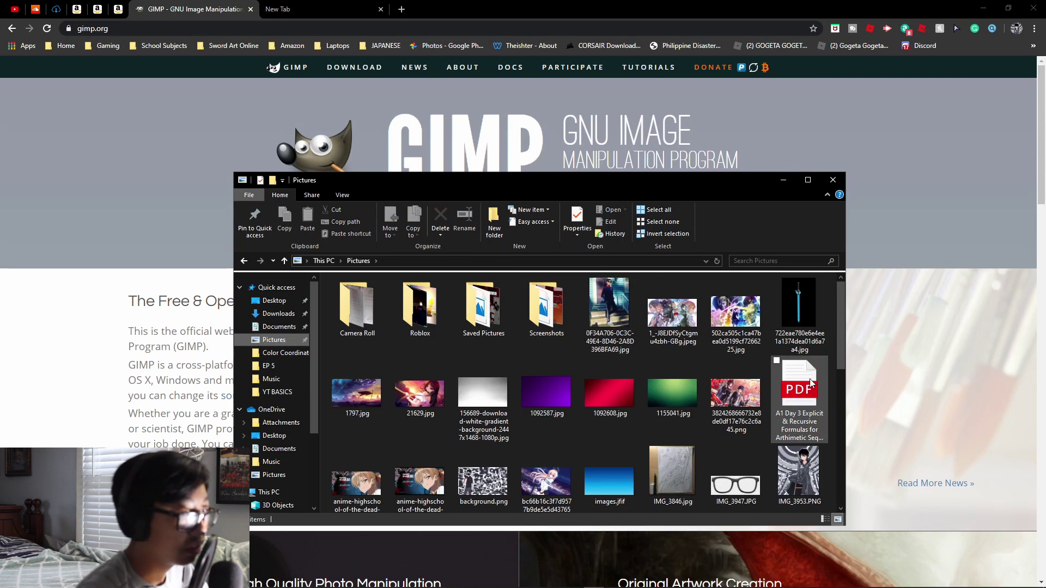
pyautogui.scroll(-2, 807, 382)
pyautogui.scroll(-4, 810, 382)
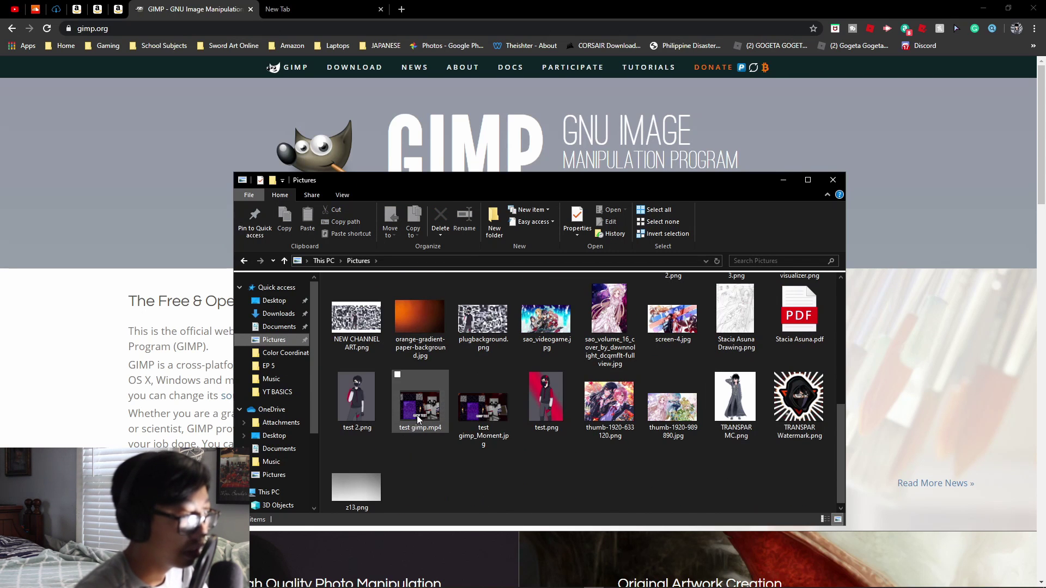
pyautogui.doubleClick(486, 414)
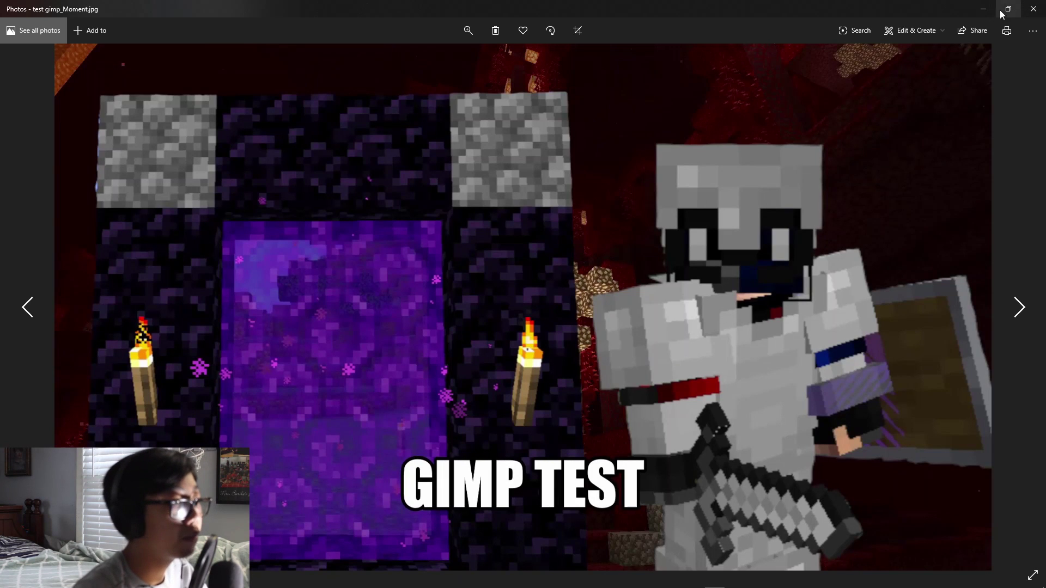
# Add the animated text "TUTORIAL VID" to the saved frame in the Pixel style.
pyautogui.click(907, 35)
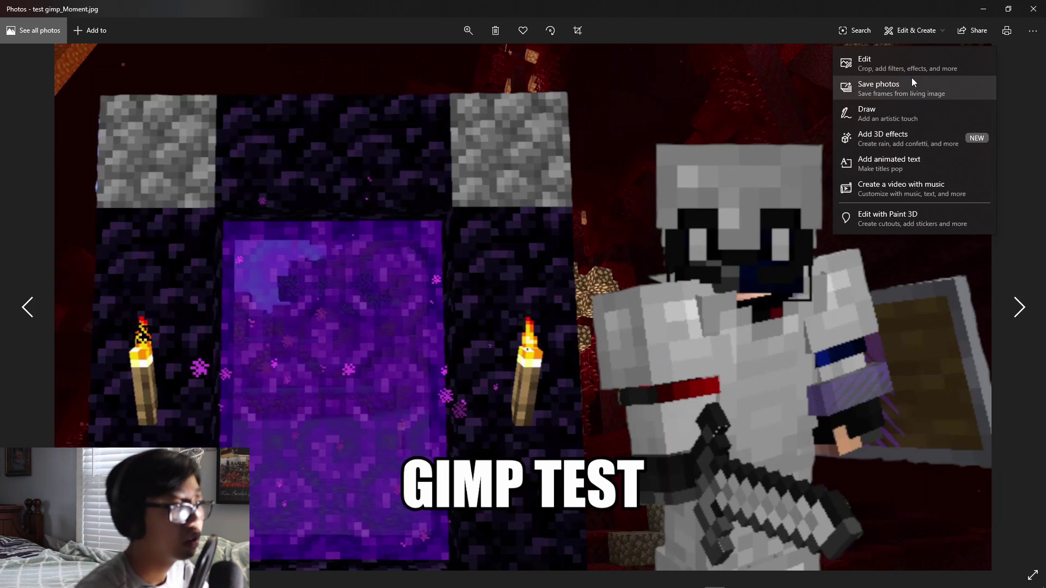
pyautogui.click(890, 164)
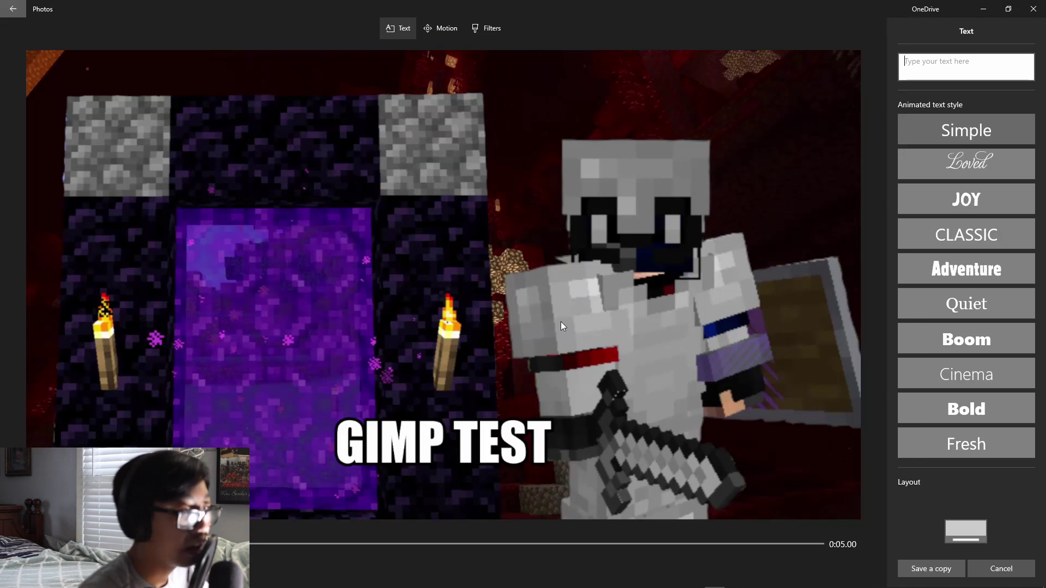
pyautogui.scroll(-4, 972, 354)
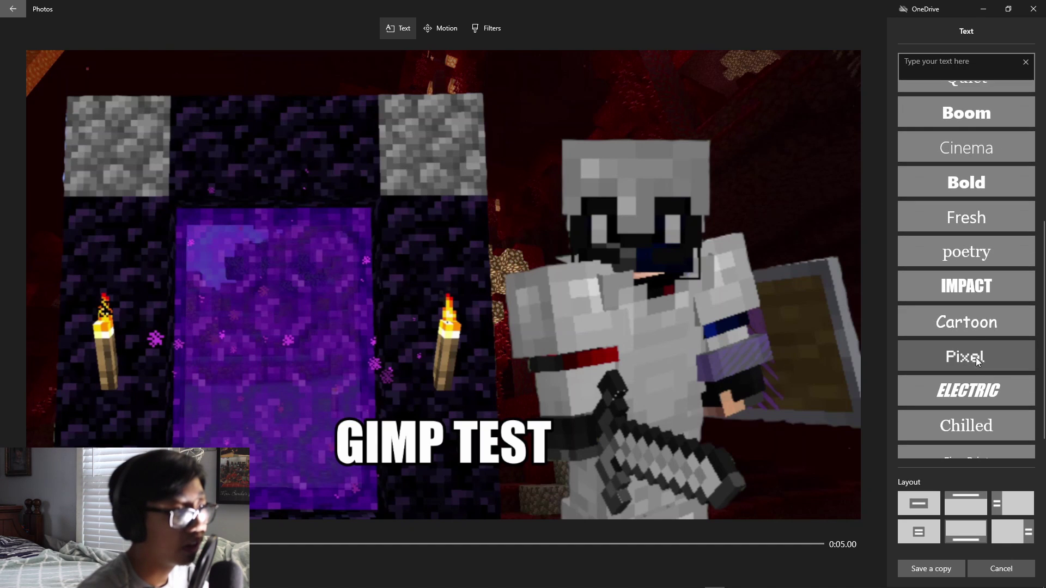
pyautogui.click(962, 76)
pyautogui.write('TU')
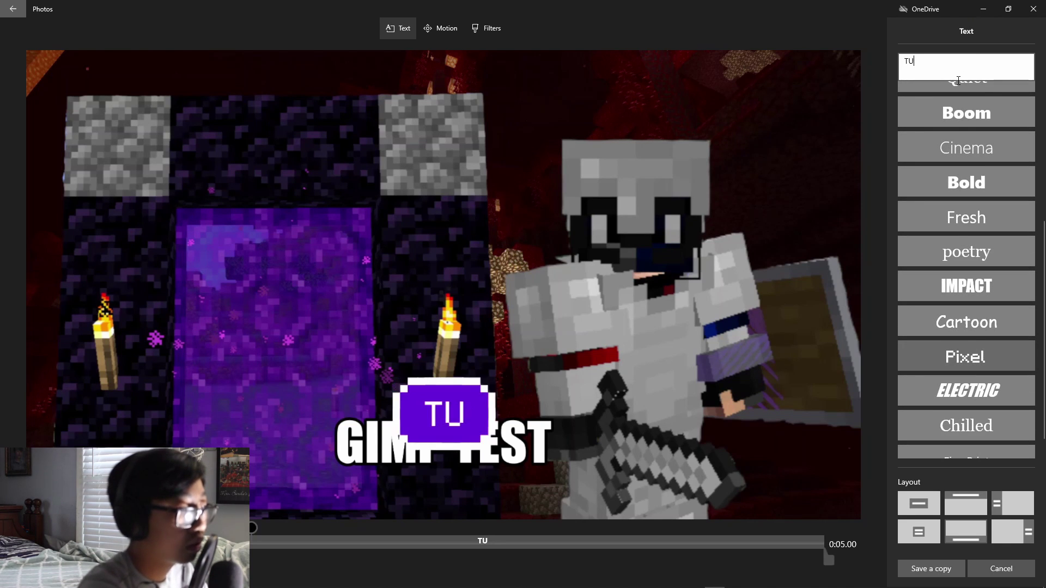
pyautogui.write('tTORIAL')
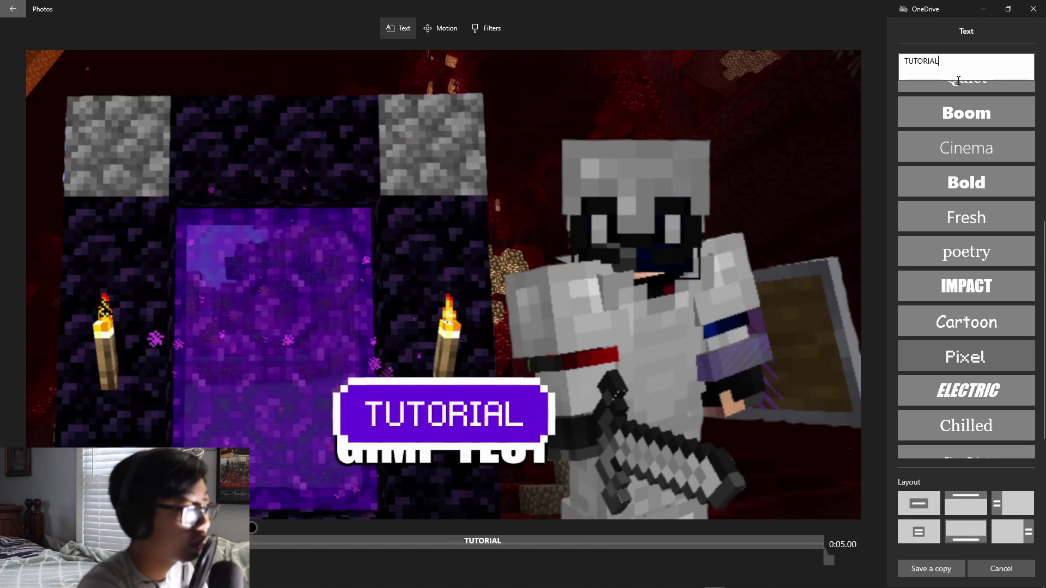
pyautogui.write(' VI')
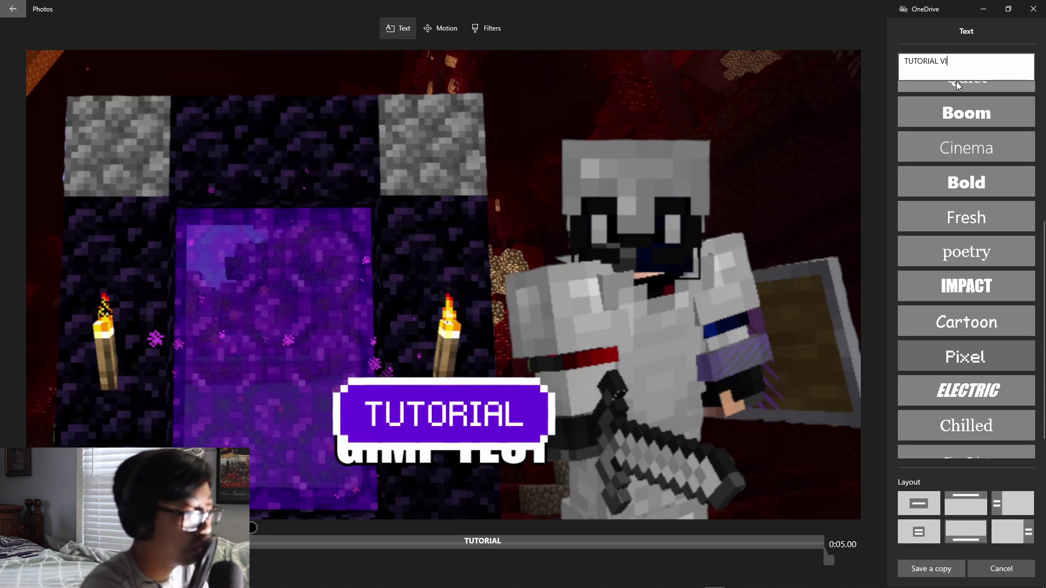
pyautogui.write('D')
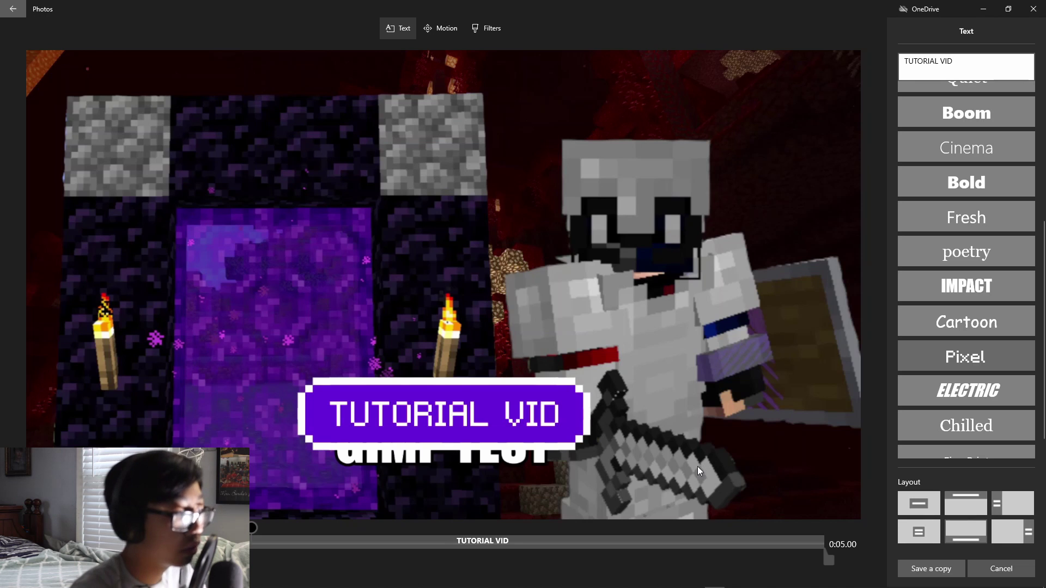
# Try the Impact, Fresh, Cartoon, Electric and Bold animated styles on the "TUTORIAL VID" title.
pyautogui.click(999, 286)
pyautogui.click(1001, 220)
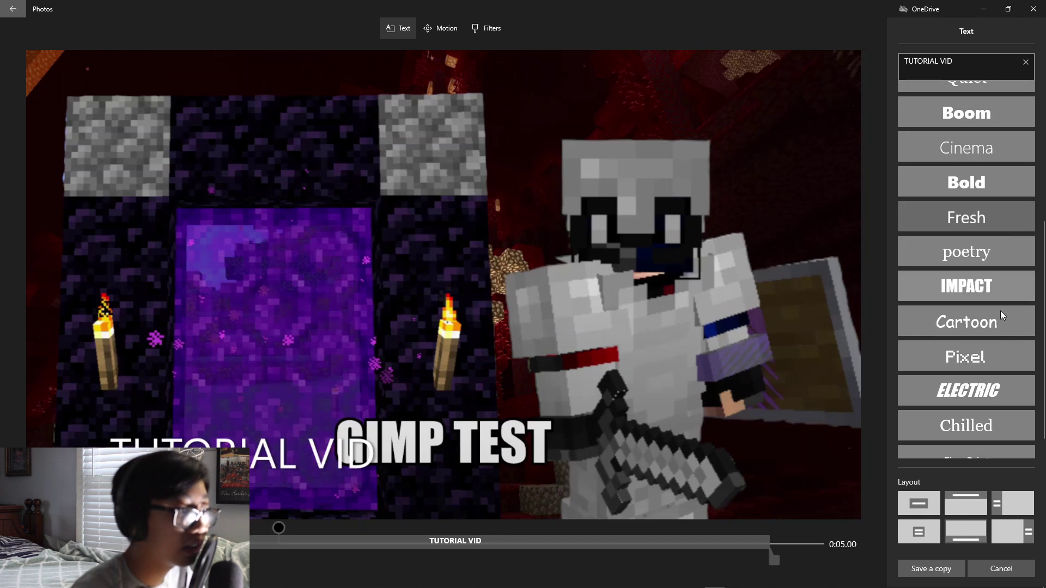
pyautogui.click(1000, 316)
pyautogui.click(983, 388)
pyautogui.click(954, 219)
pyautogui.click(947, 184)
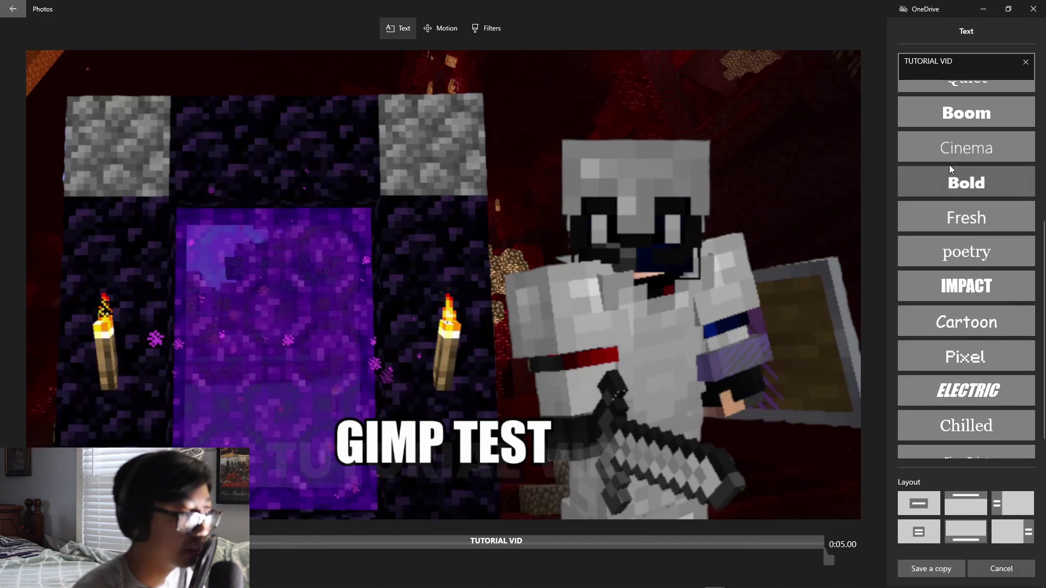
# Switch the "TUTORIAL VID" title back to the Pixel style and use the layout that places it along the picture's left side.
pyautogui.click(977, 358)
pyautogui.scroll(-1, 972, 365)
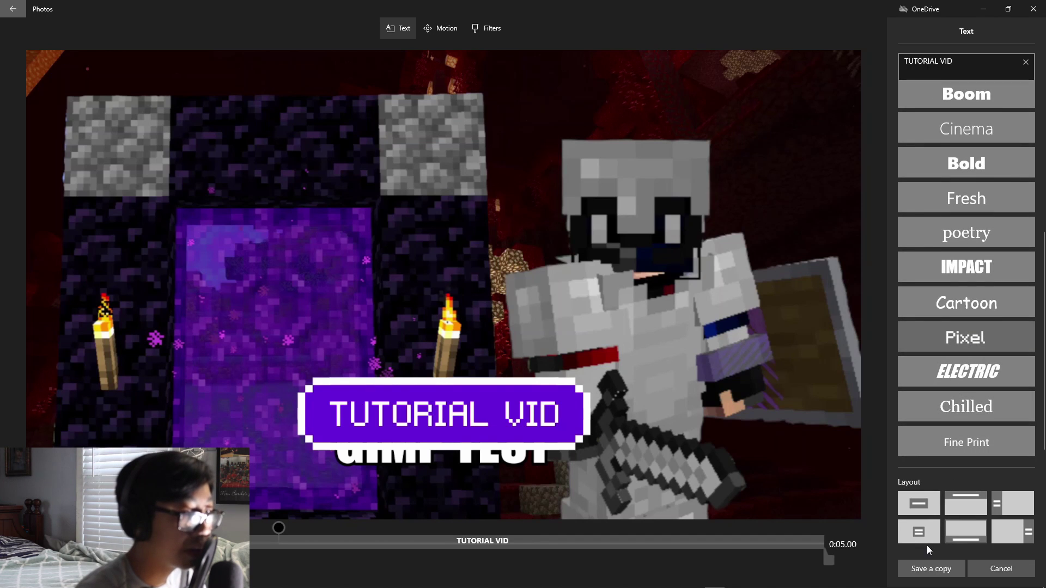
pyautogui.click(1016, 498)
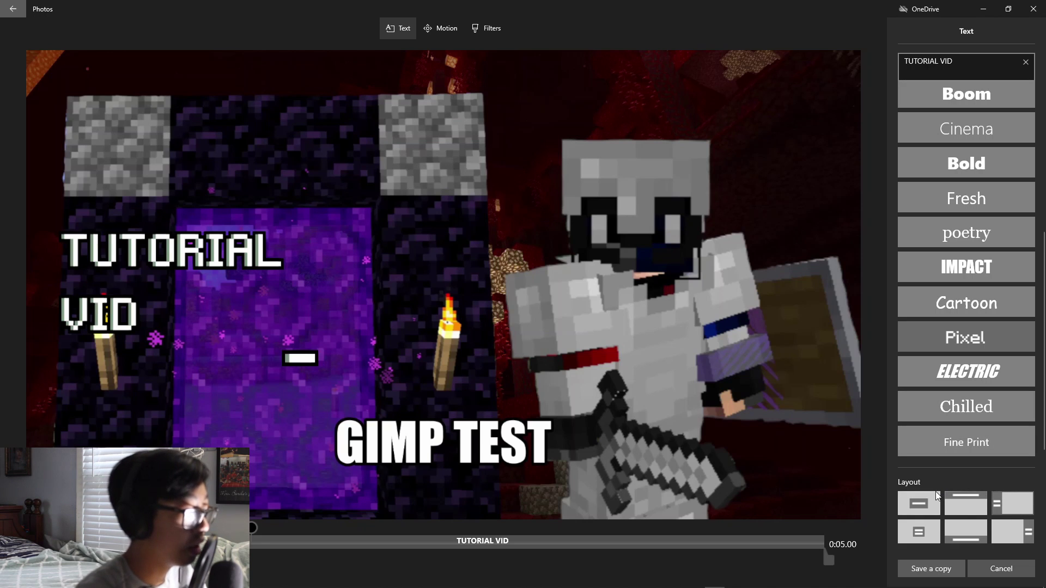
# Try the Cinema, Boom, Bold, Fresh, Impact, Cartoon, Electric, Chilled, Fine Print and poetry styles on the title in its left-side layout.
pyautogui.click(1011, 133)
pyautogui.click(1000, 104)
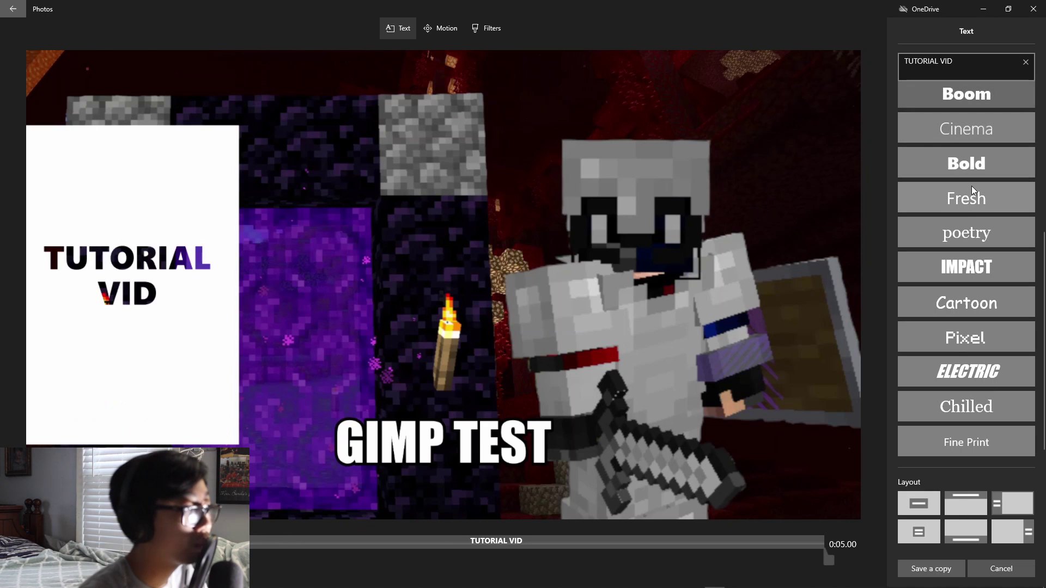
pyautogui.click(969, 164)
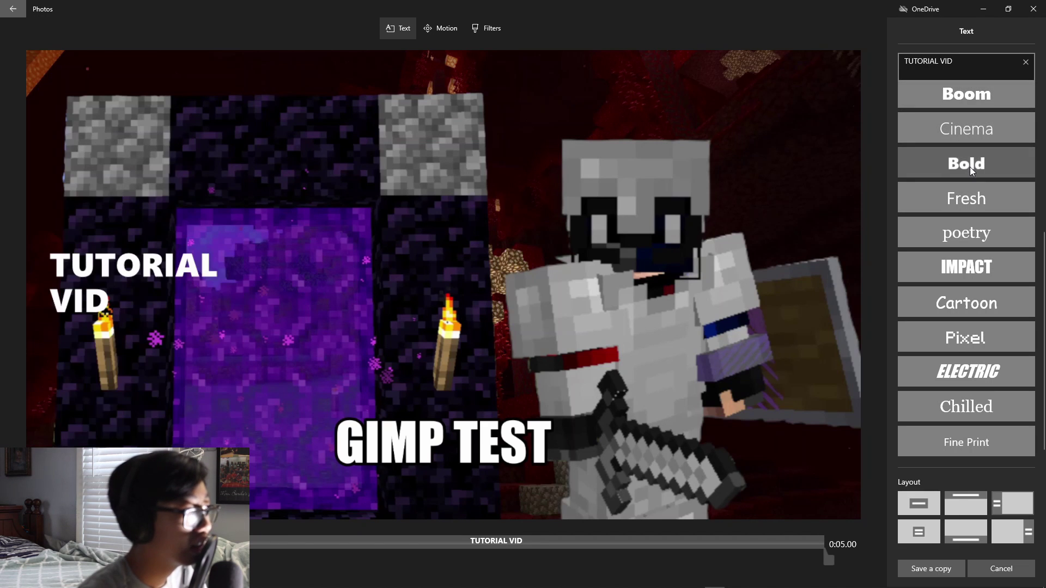
pyautogui.click(972, 195)
pyautogui.click(973, 254)
pyautogui.click(973, 302)
pyautogui.click(970, 362)
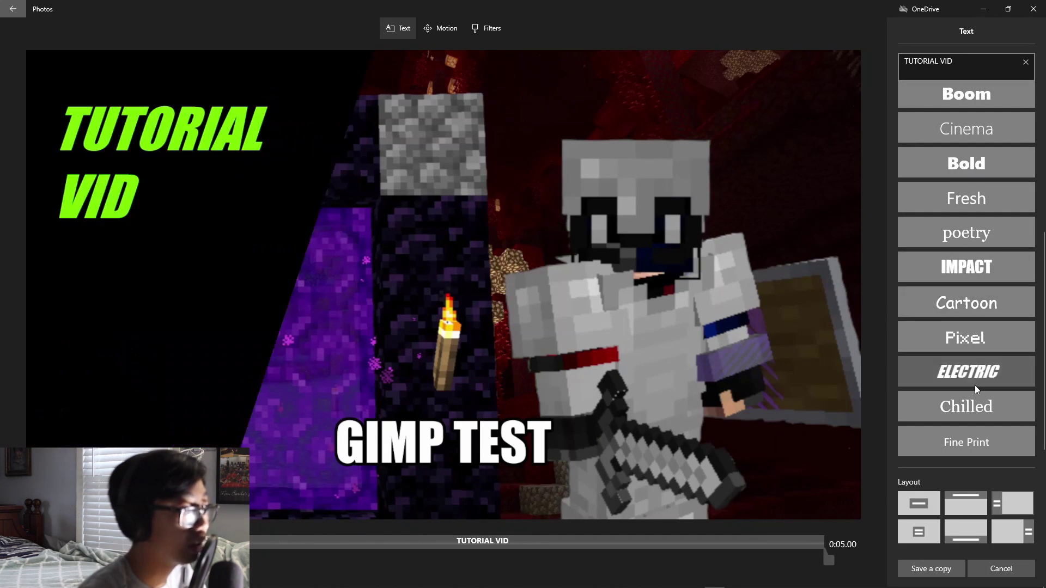
pyautogui.click(972, 433)
pyautogui.click(966, 410)
pyautogui.click(957, 378)
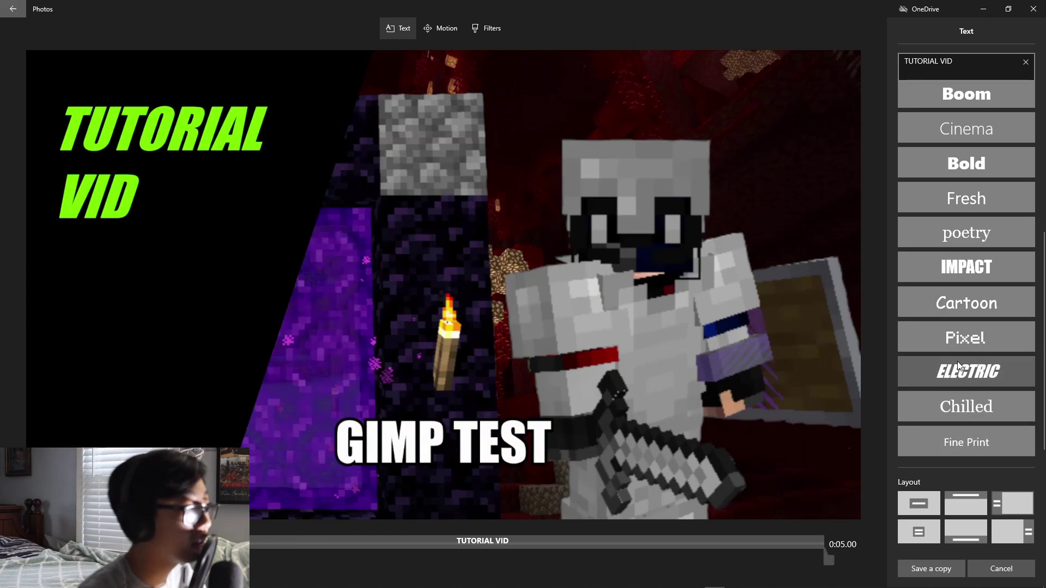
pyautogui.click(970, 430)
pyautogui.scroll(1, 966, 327)
pyautogui.click(966, 297)
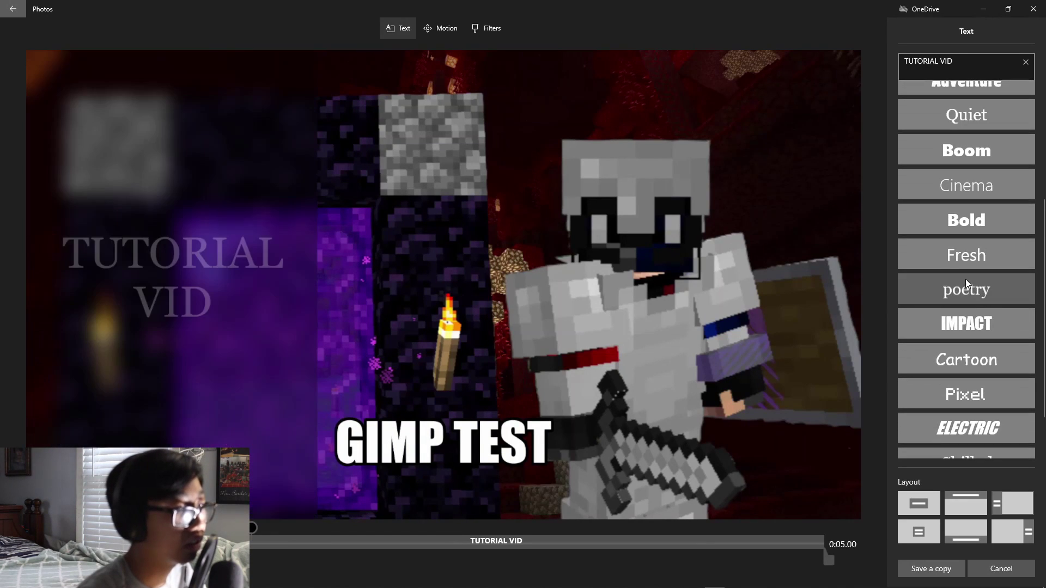
# Try the Joy, Loved, Simple, poetry, Impact and Cartoon styles on the left-side title.
pyautogui.scroll(2, 966, 279)
pyautogui.click(968, 264)
pyautogui.click(977, 132)
pyautogui.scroll(1, 966, 163)
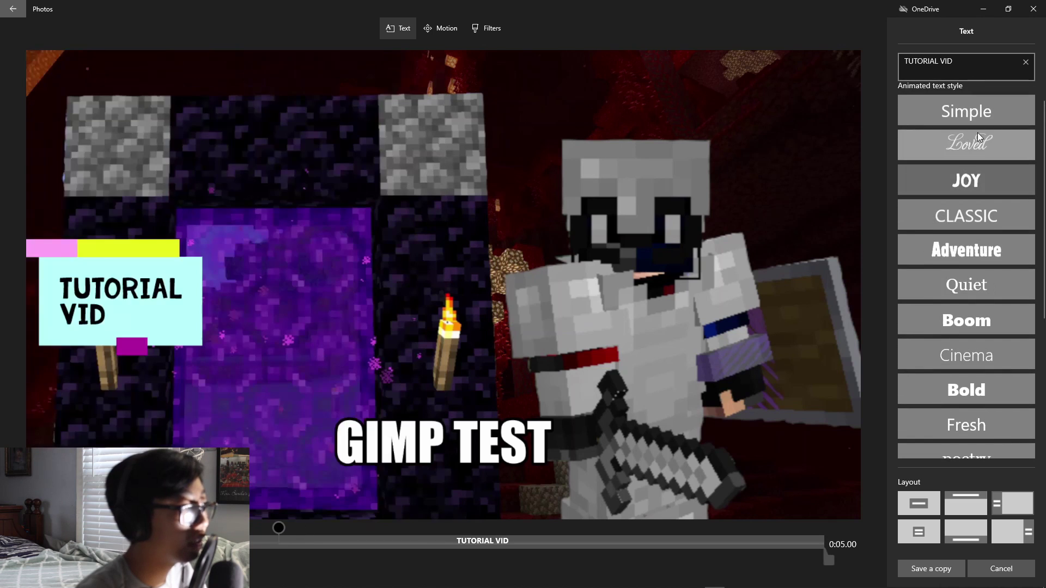
pyautogui.click(966, 143)
pyautogui.click(977, 105)
pyautogui.click(980, 145)
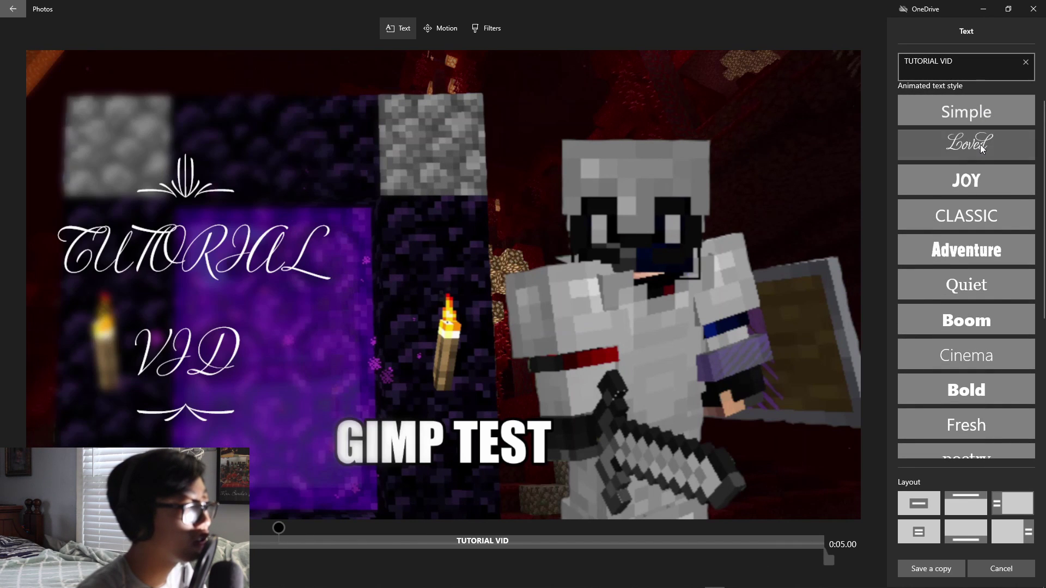
pyautogui.scroll(-1, 984, 156)
pyautogui.click(988, 165)
pyautogui.scroll(-3, 972, 252)
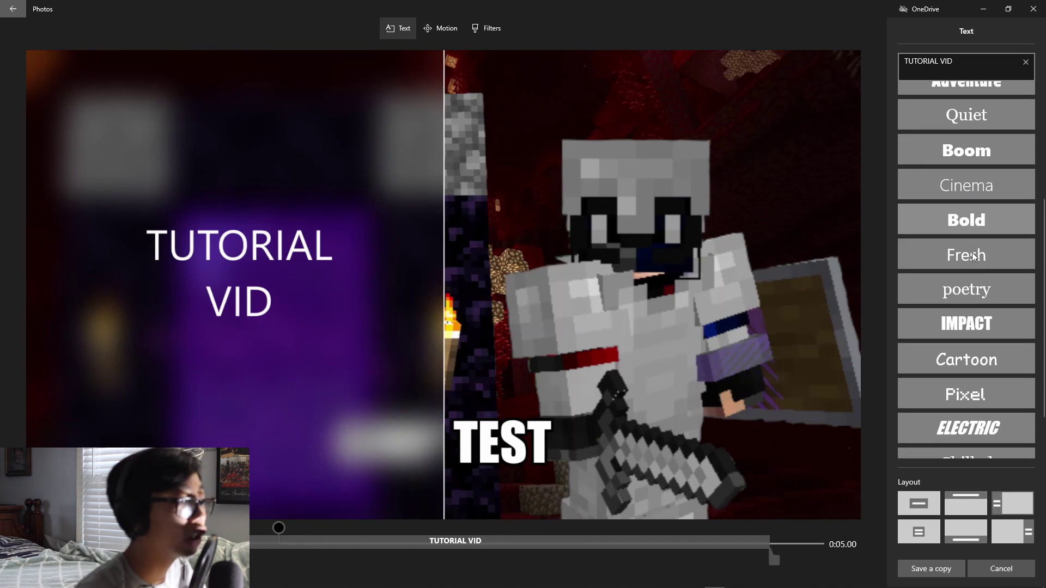
pyautogui.click(962, 289)
pyautogui.click(947, 325)
pyautogui.click(935, 364)
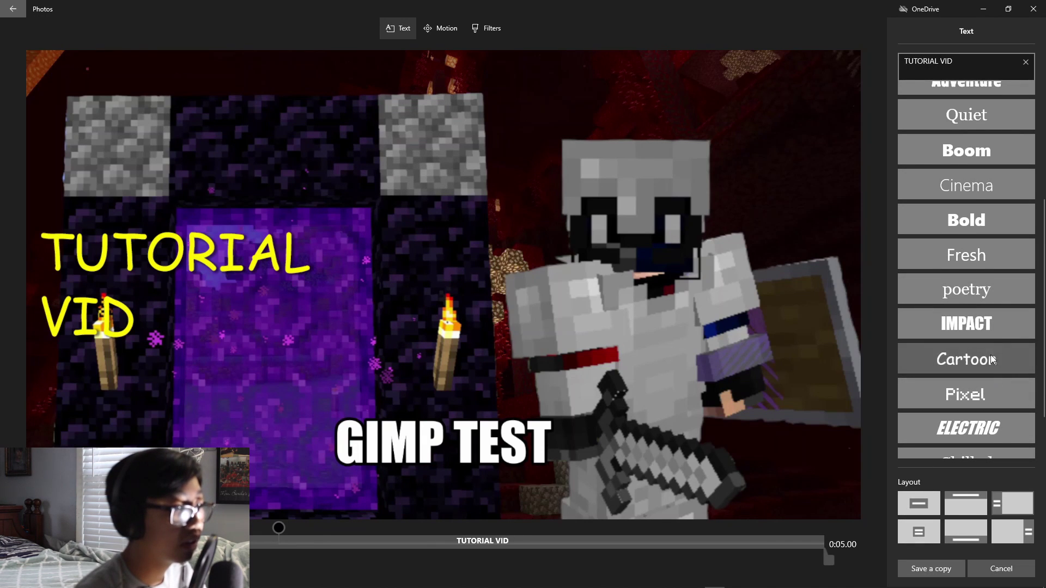
pyautogui.click(981, 325)
# Apply the Pixel style to the left-side title and export a copy as test gimp_Moment.mp4 in the Pictures folder.
pyautogui.click(979, 400)
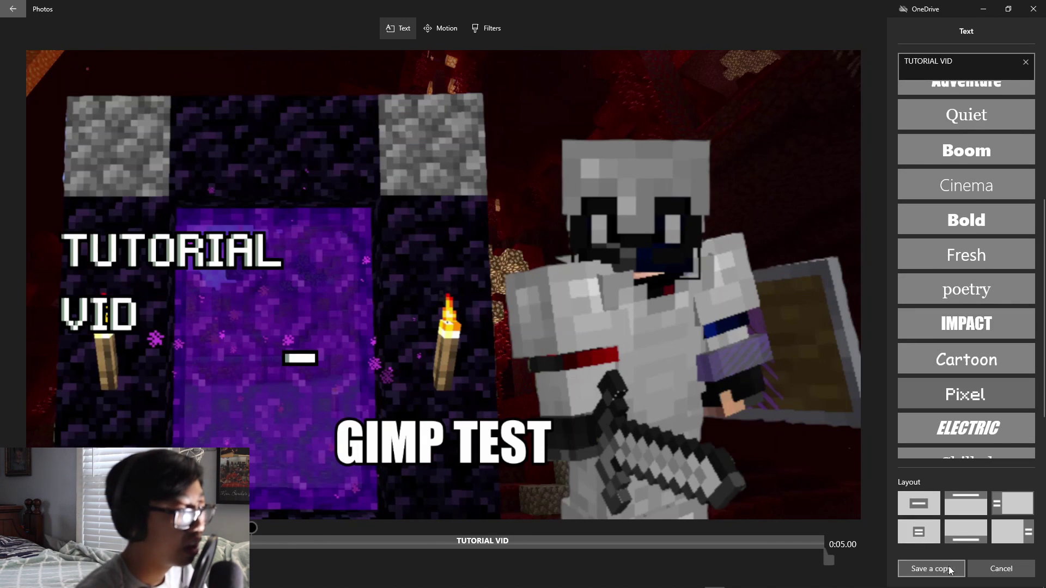
pyautogui.click(931, 568)
pyautogui.click(441, 341)
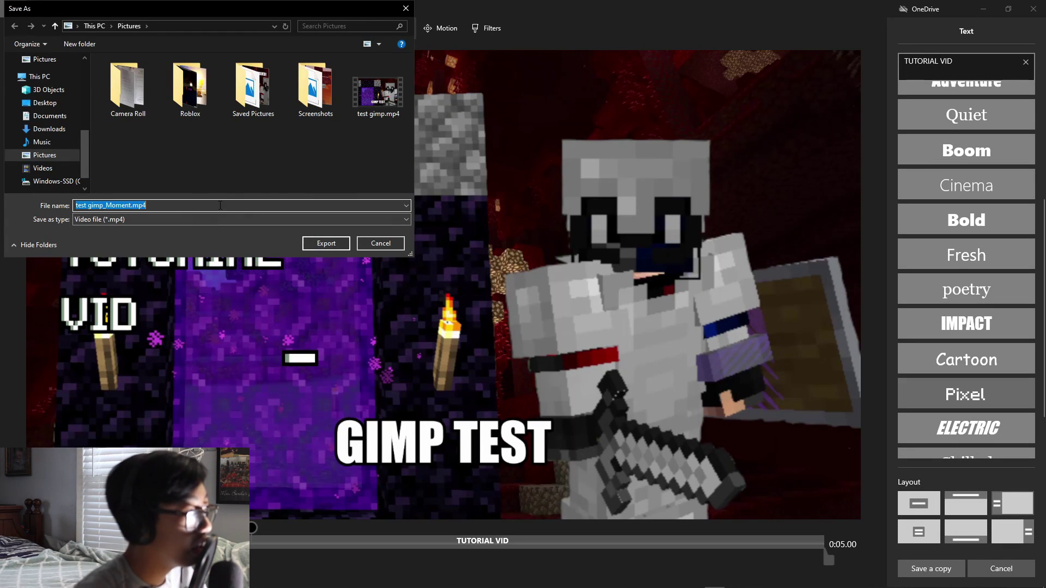
pyautogui.click(330, 243)
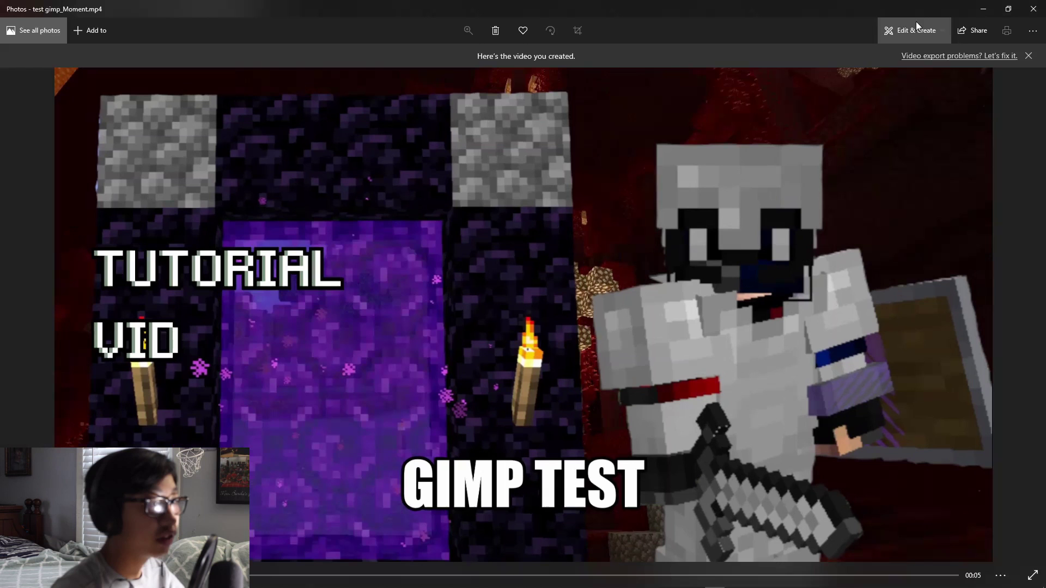
# Save a frame of test gimp_Moment.mp4 in which the full "TUTORIAL VID" title is visible as a photo, and close Photos.
pyautogui.click(917, 23)
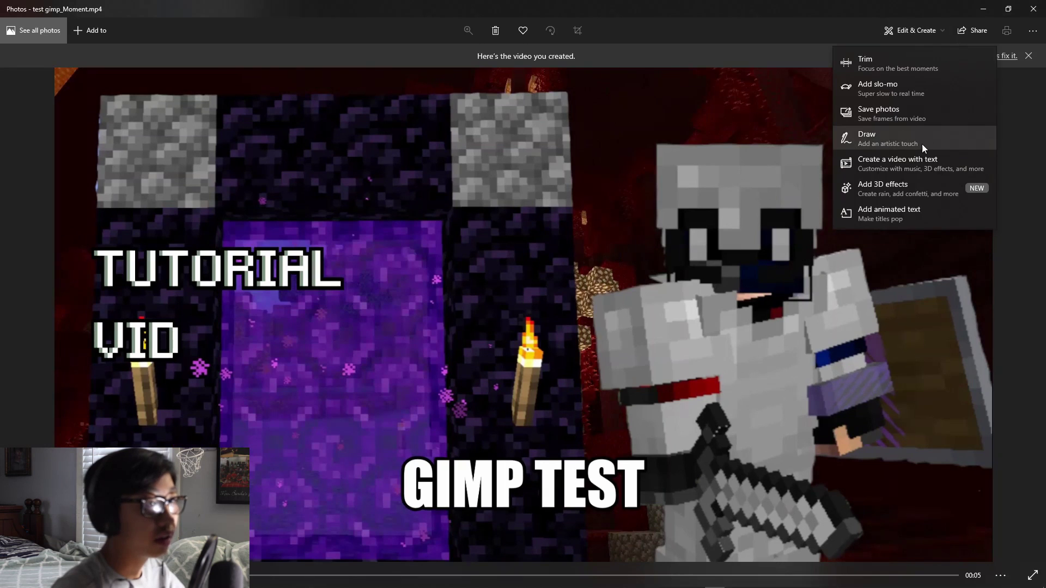
pyautogui.click(942, 114)
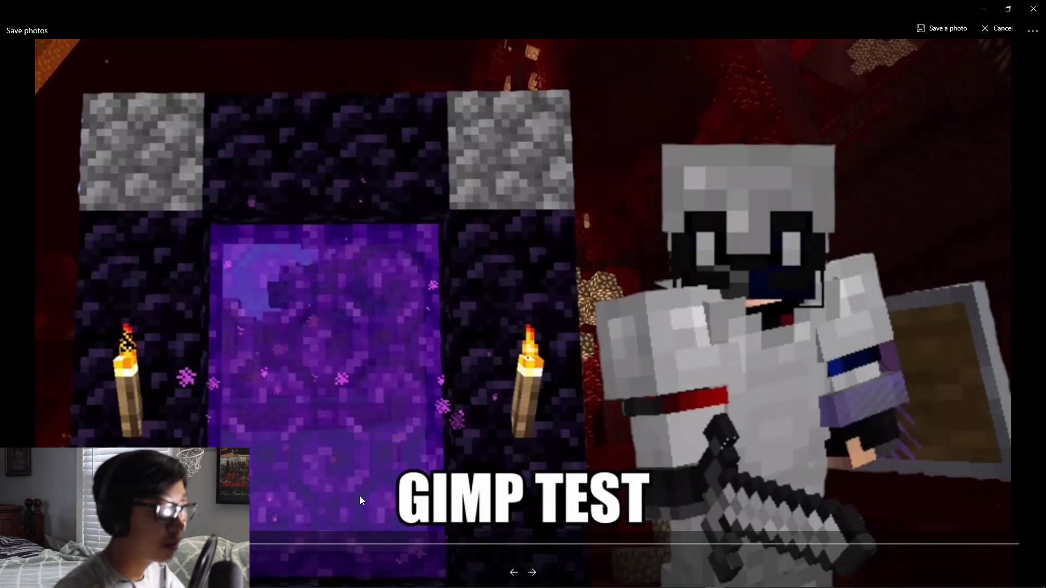
pyautogui.click(349, 544)
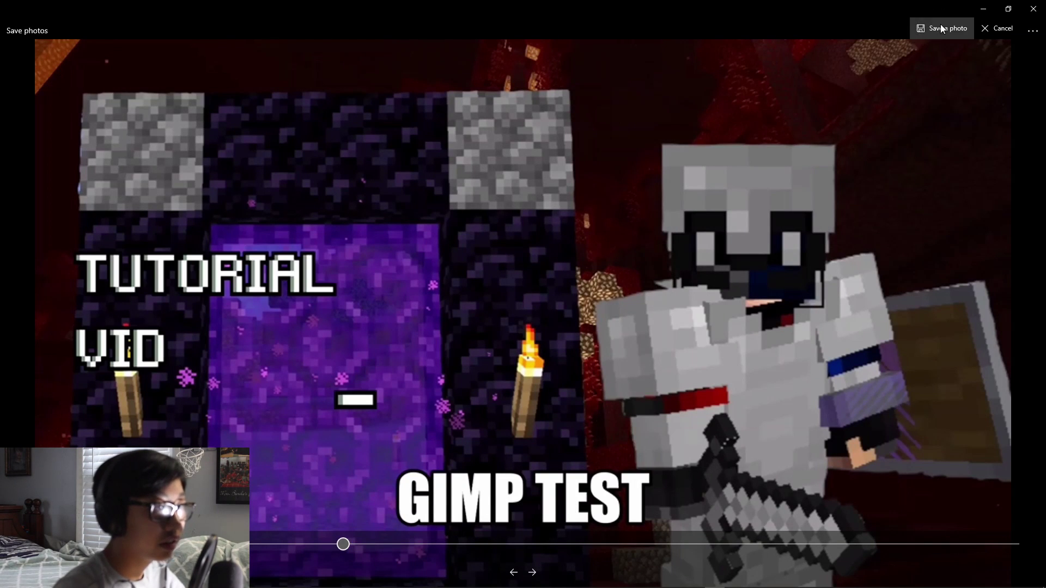
pyautogui.click(941, 26)
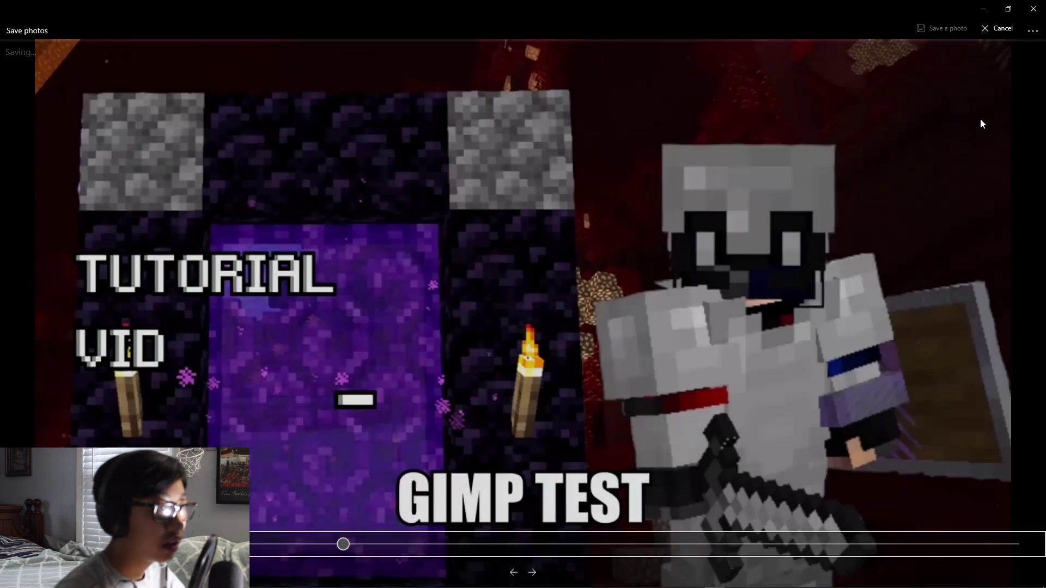
pyautogui.click(1034, 9)
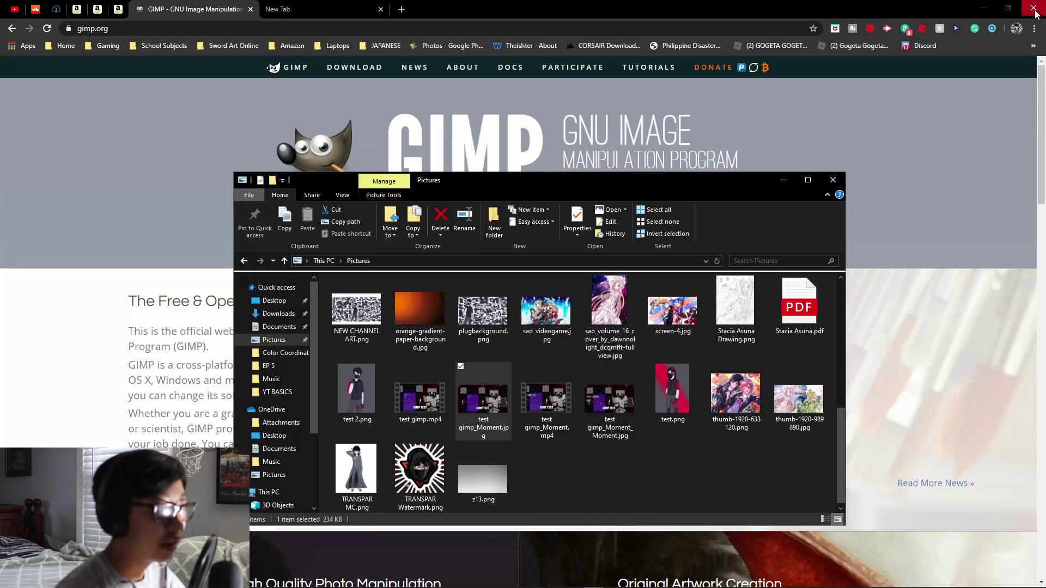
# View the saved frame test gimp_Moment_Moment.jpg in Photos and close it.
pyautogui.doubleClick(617, 432)
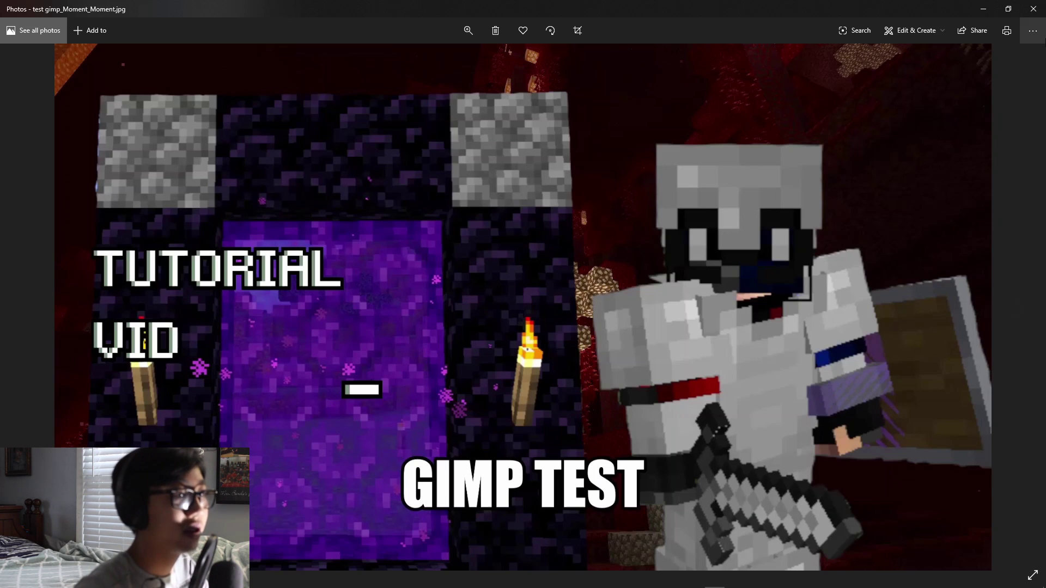
pyautogui.click(1033, 8)
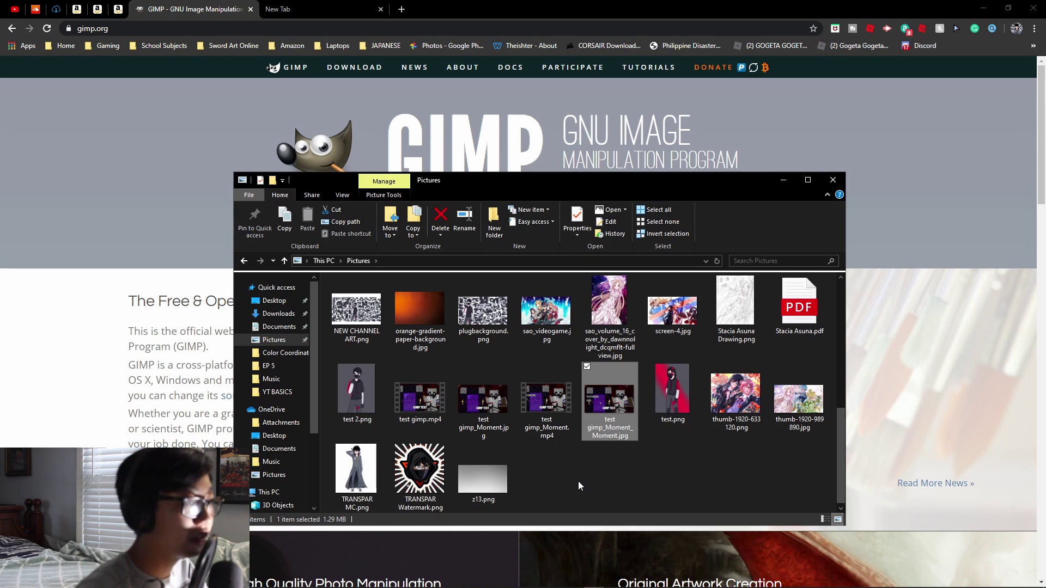
pyautogui.moveTo(552, 452)
pyautogui.mouseDown()
pyautogui.moveTo(500, 426)
pyautogui.moveTo(540, 466)
pyautogui.moveTo(562, 444)
pyautogui.mouseUp()
pyautogui.click(552, 430)
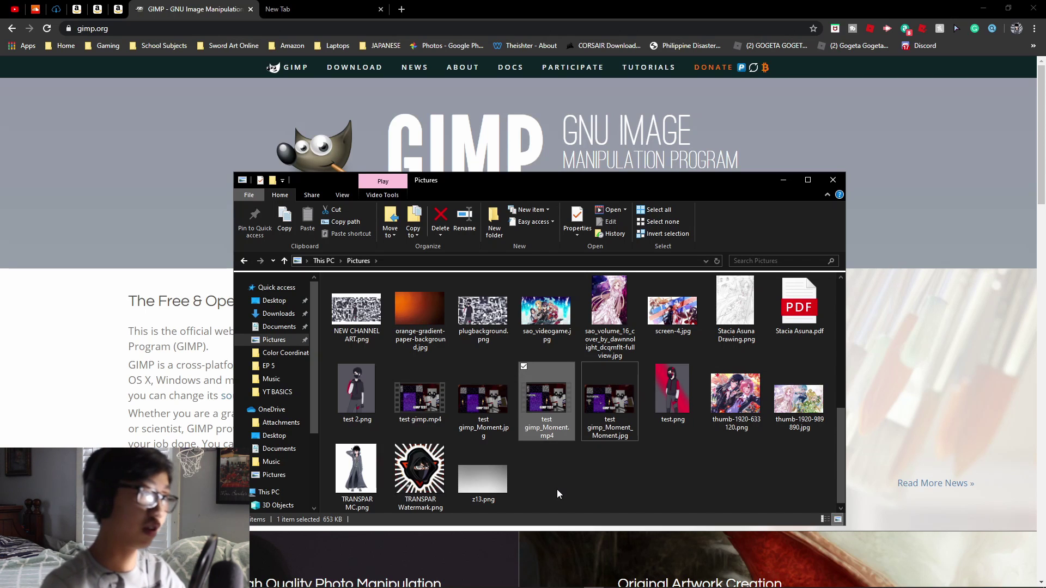
pyautogui.click(576, 462)
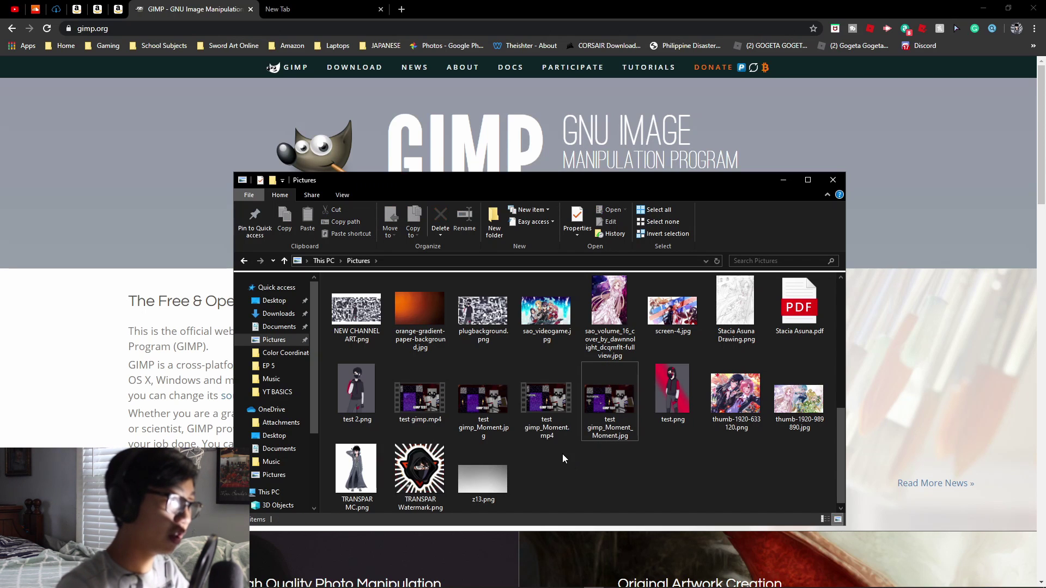
pyautogui.moveTo(673, 446); pyautogui.dragTo(424, 411)
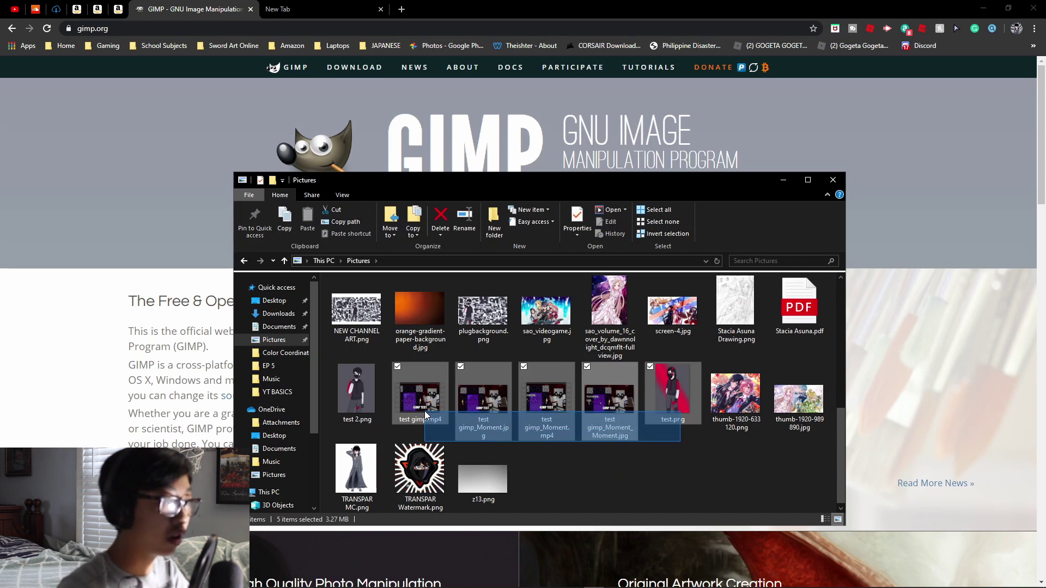
pyautogui.moveTo(642, 449); pyautogui.dragTo(595, 491)
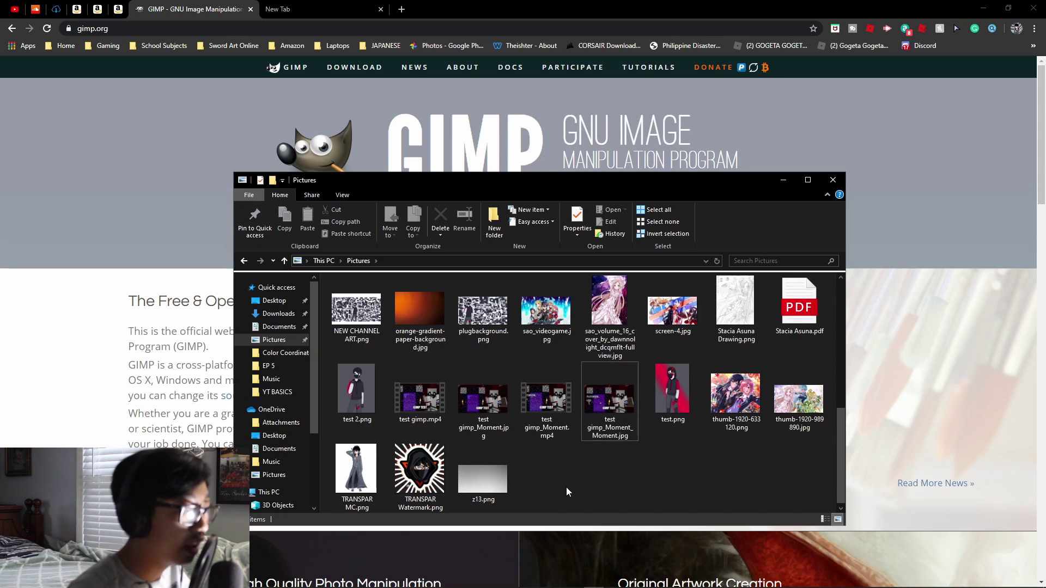
# Delete the intermediate files test gimp.mp4 and test gimp_Moment.jpg from the Pictures folder.
pyautogui.click(461, 368)
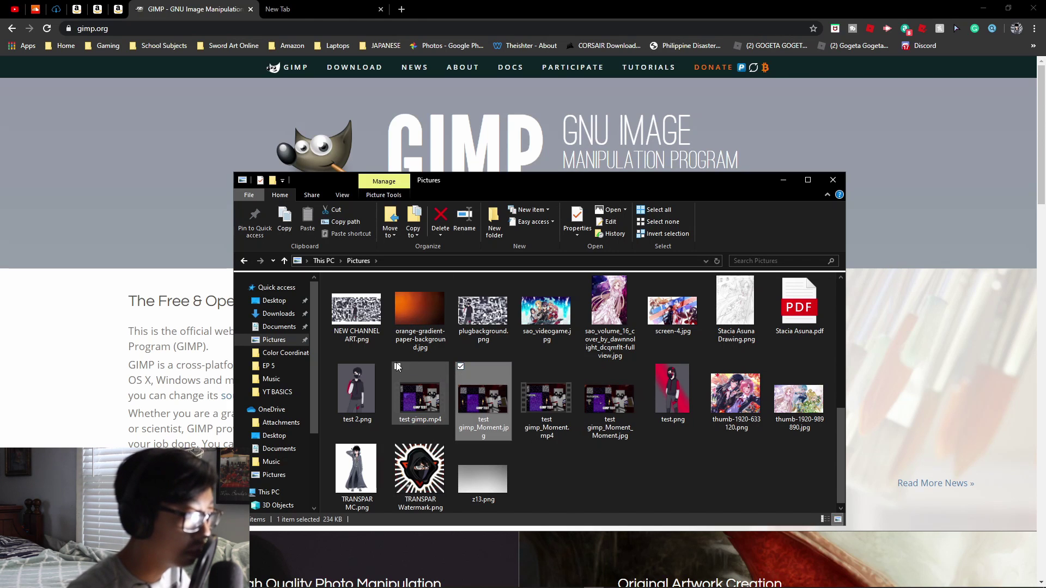
pyautogui.click(417, 395)
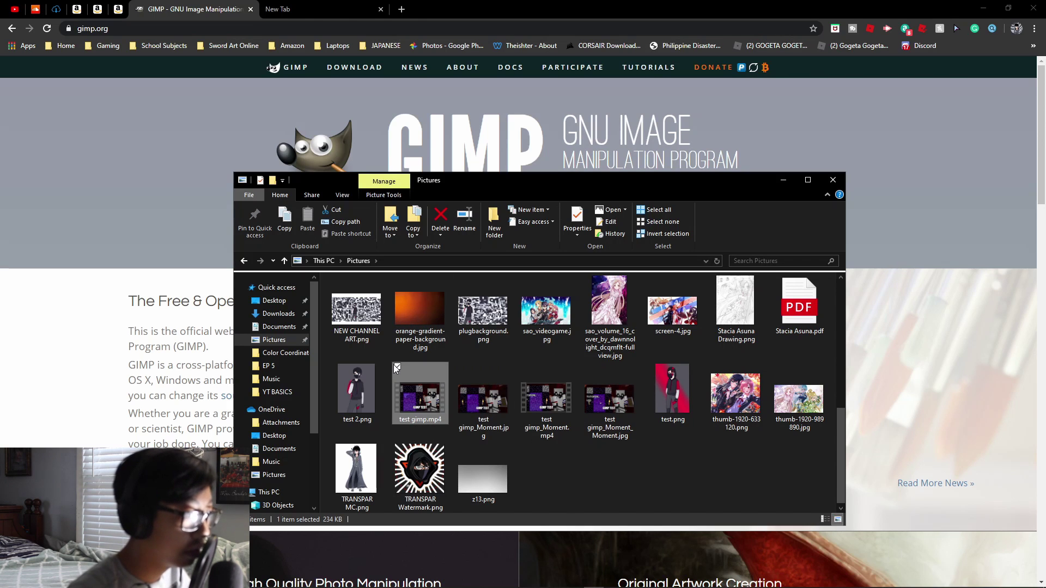
pyautogui.click(462, 366)
pyautogui.press('Delete')
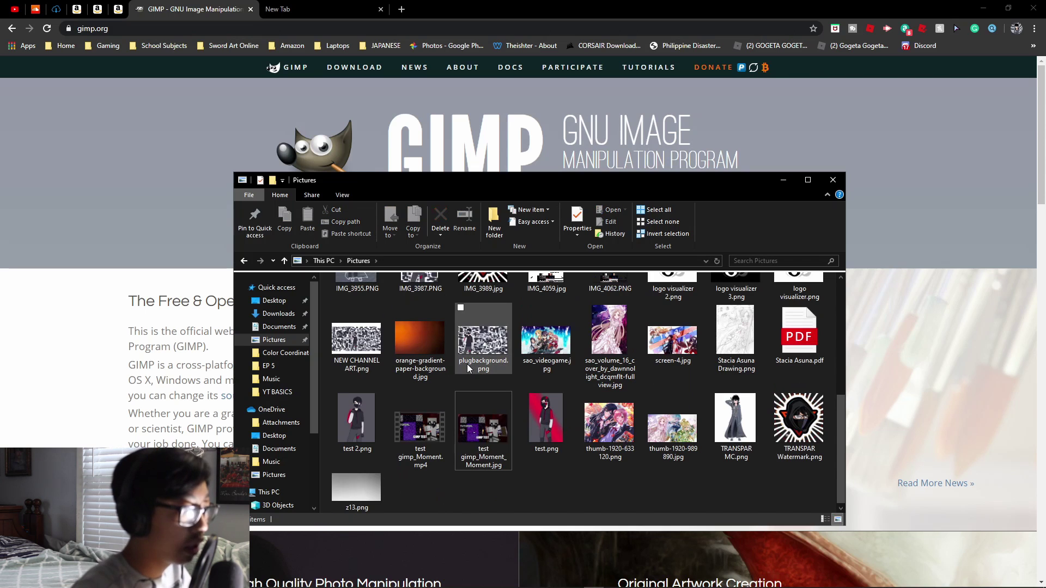
# Check test gimp_Moment.mp4 and test gimp_Moment_Moment.jpg by opening each one, and close the viewers and the Pictures folder.
pyautogui.doubleClick(421, 443)
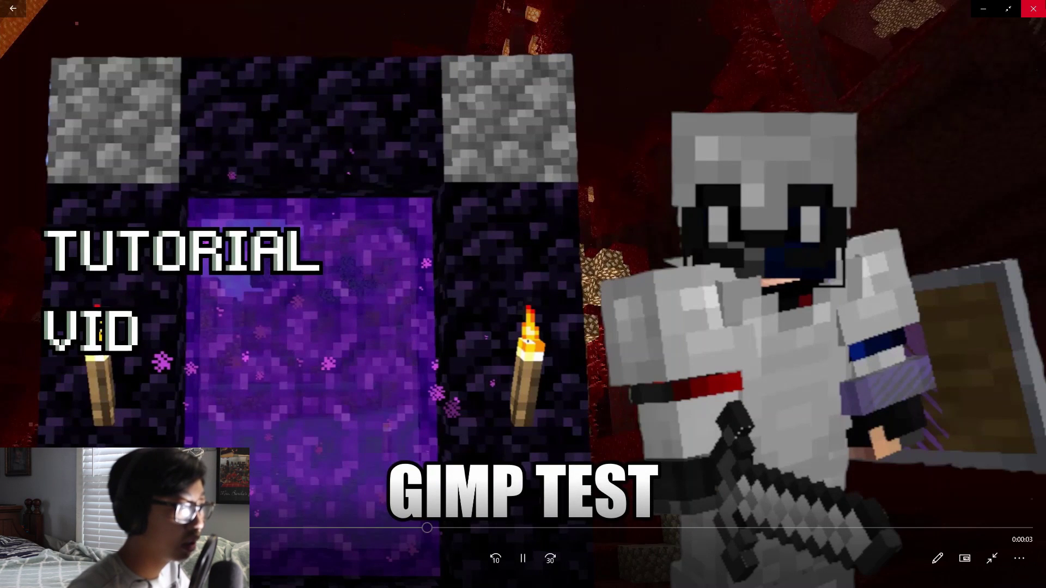
pyautogui.hotkey('alt', 'F4')
pyautogui.doubleClick(478, 430)
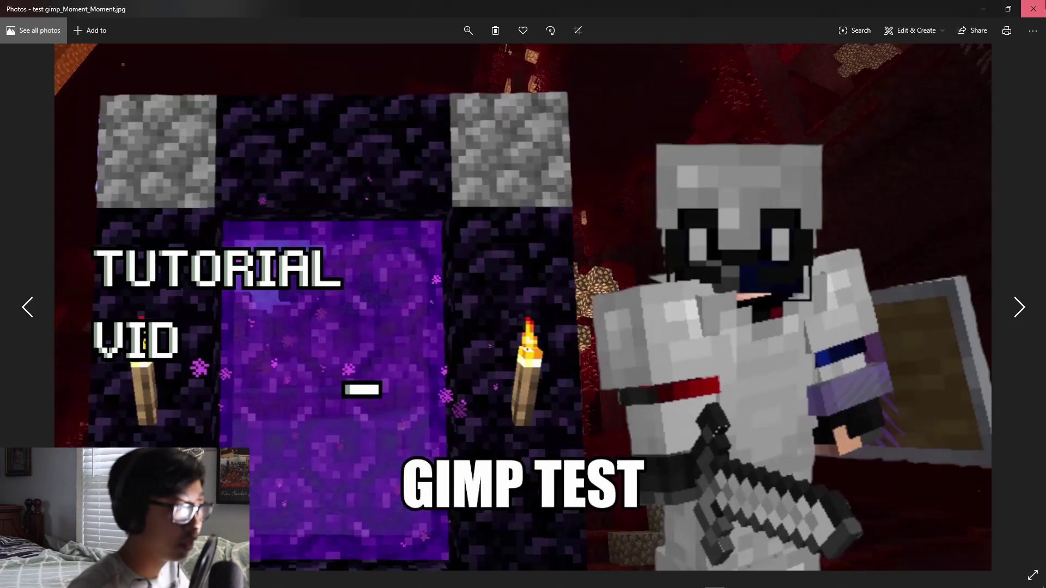
pyautogui.hotkey('alt', 'F4')
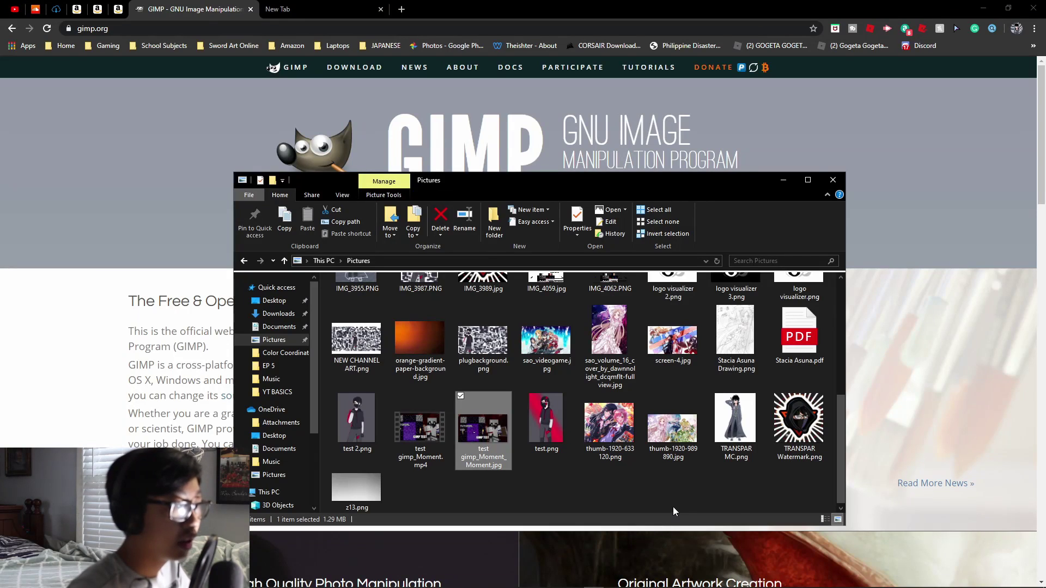
pyautogui.click(835, 183)
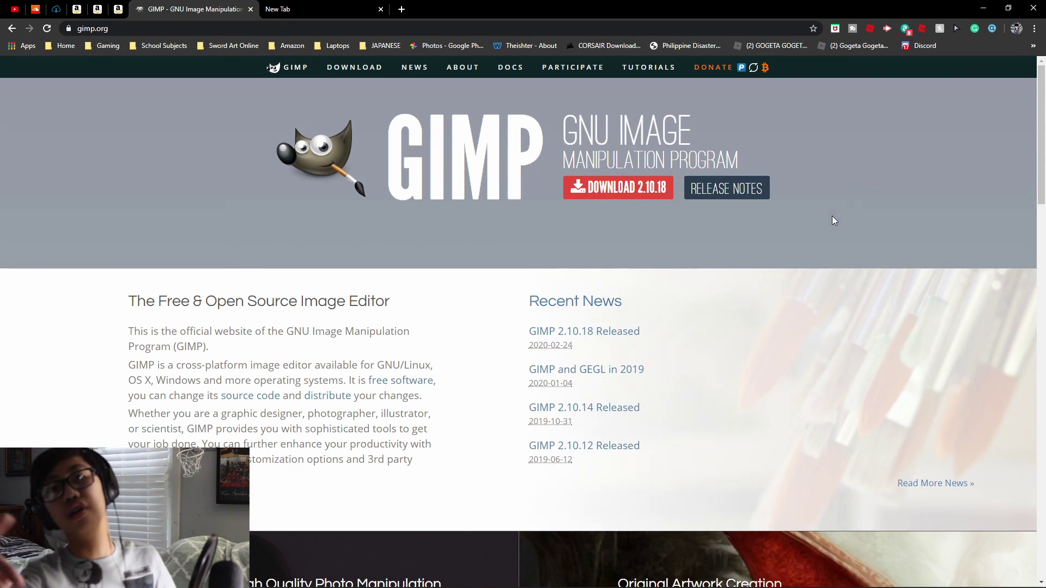